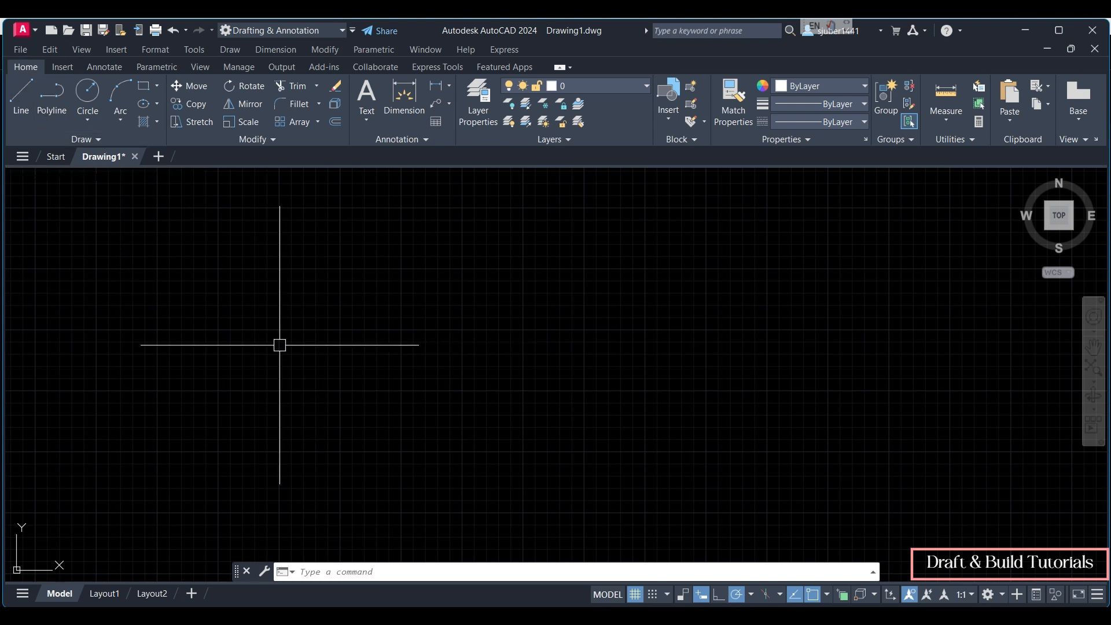
pyautogui.click(19, 107)
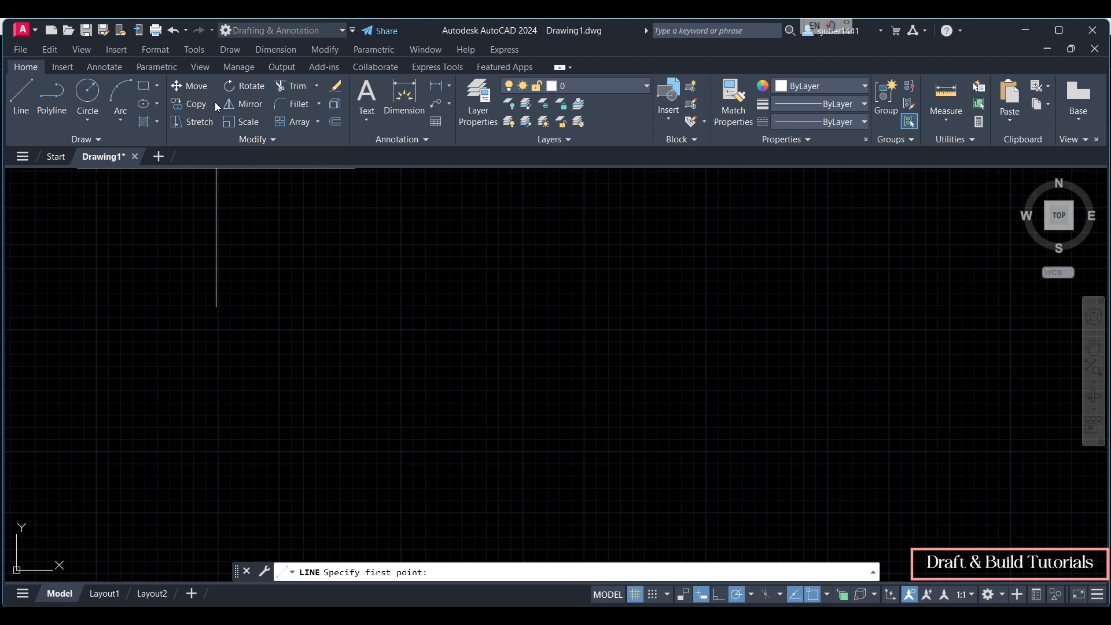
pyautogui.click(190, 85)
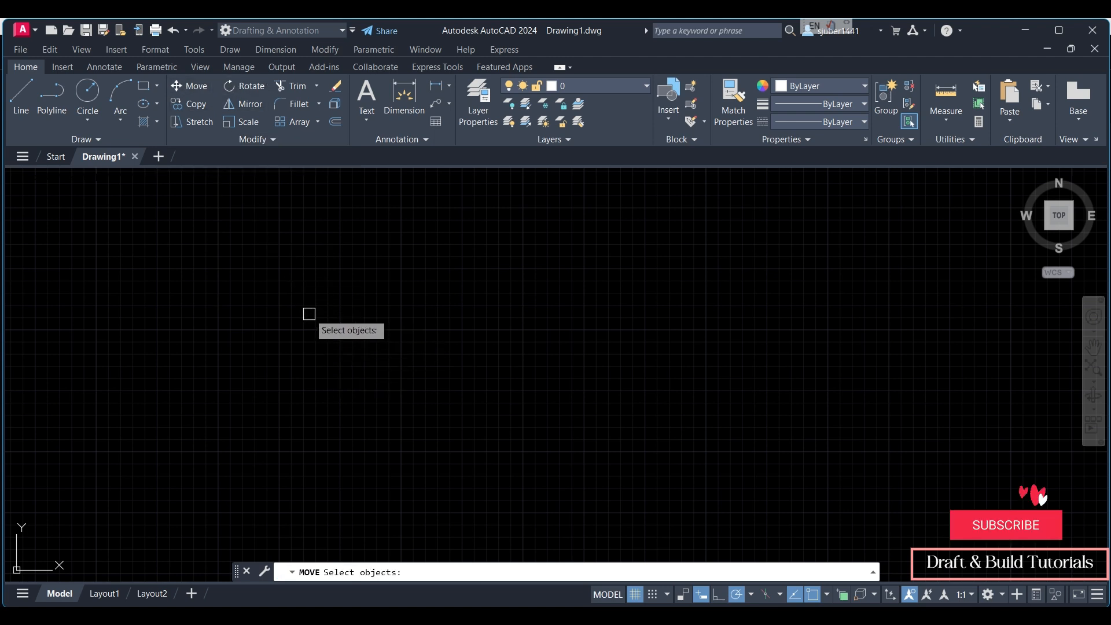
pyautogui.click(28, 92)
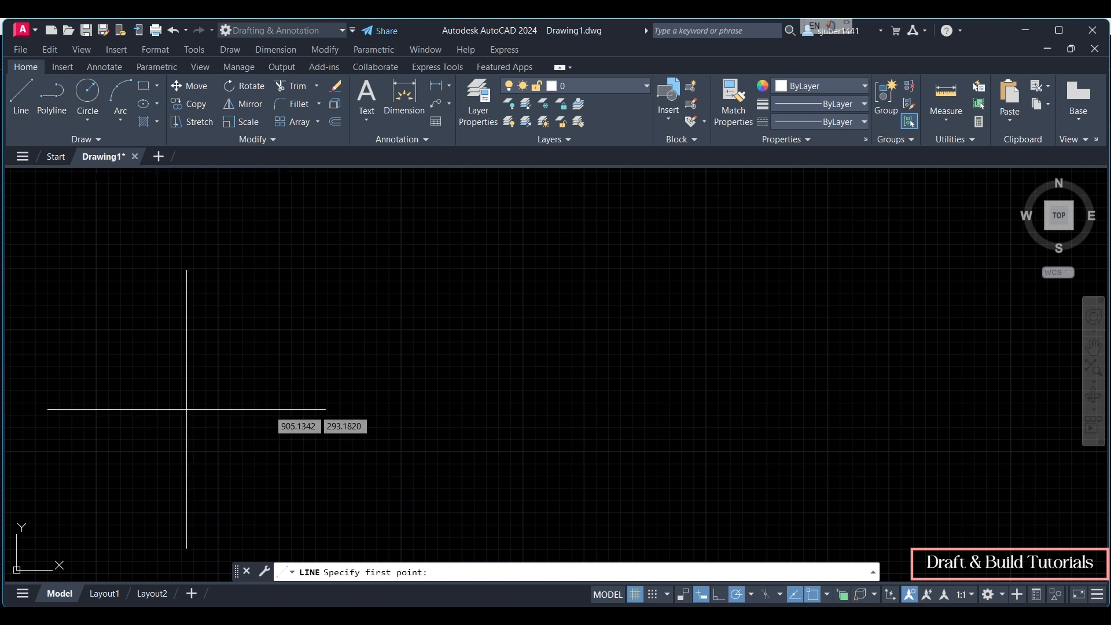
pyautogui.press('Escape')
# Step: Start a line at a point in the lower-left area of the empty drawing
pyautogui.write('l')
pyautogui.press('Return')
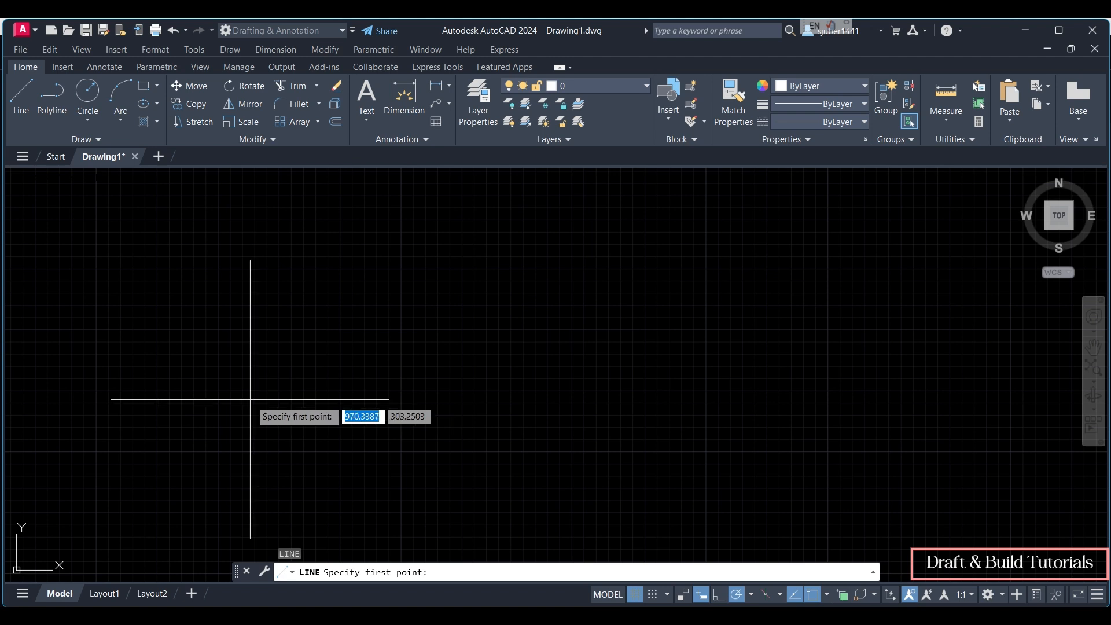
pyautogui.click(218, 394)
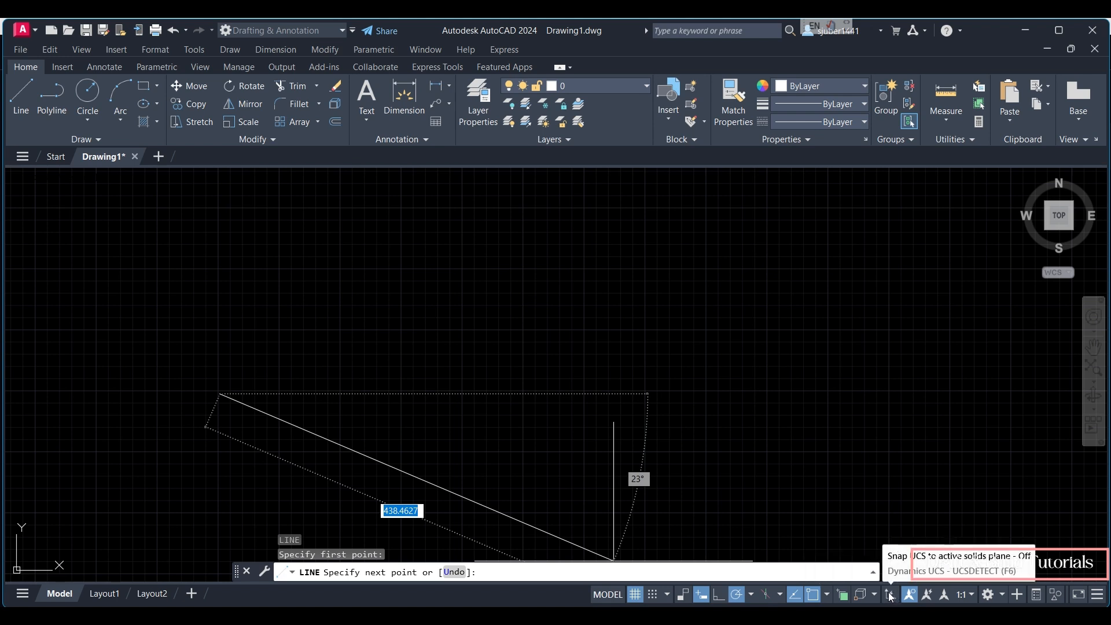
# Step: Switch dynamic input off and back on, and remove and restore its toggle among the status bar options
pyautogui.click(702, 595)
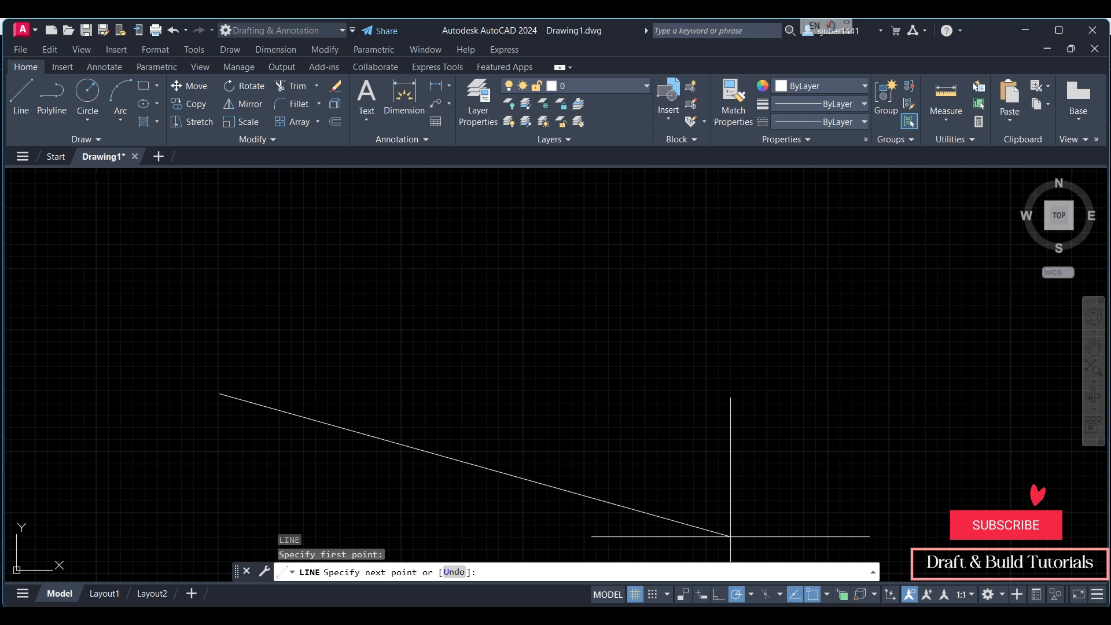
pyautogui.click(702, 594)
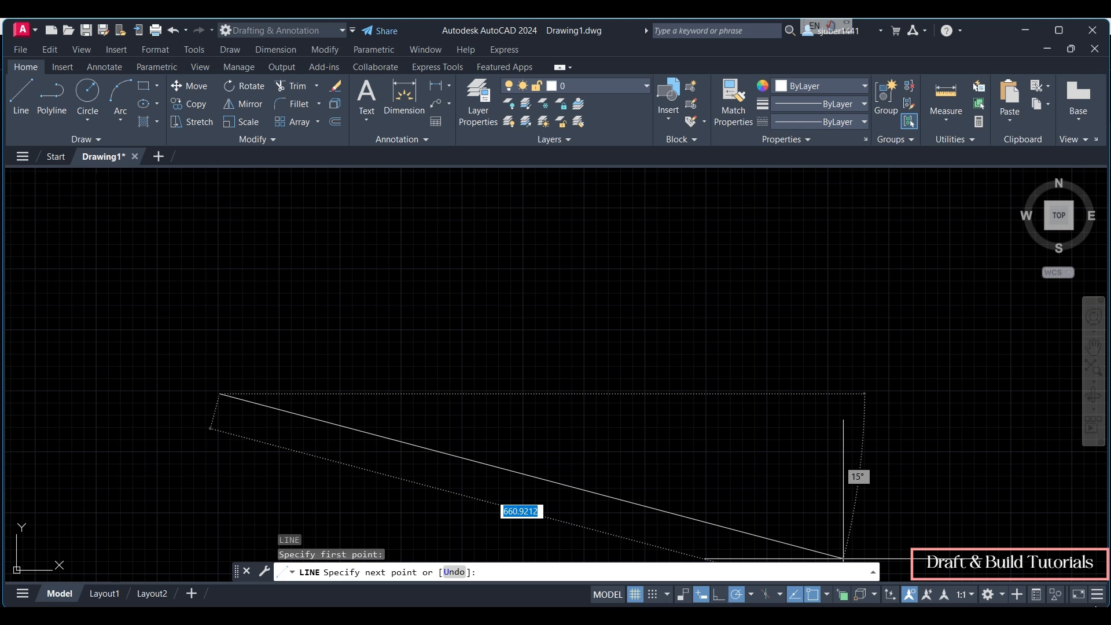
pyautogui.click(1102, 597)
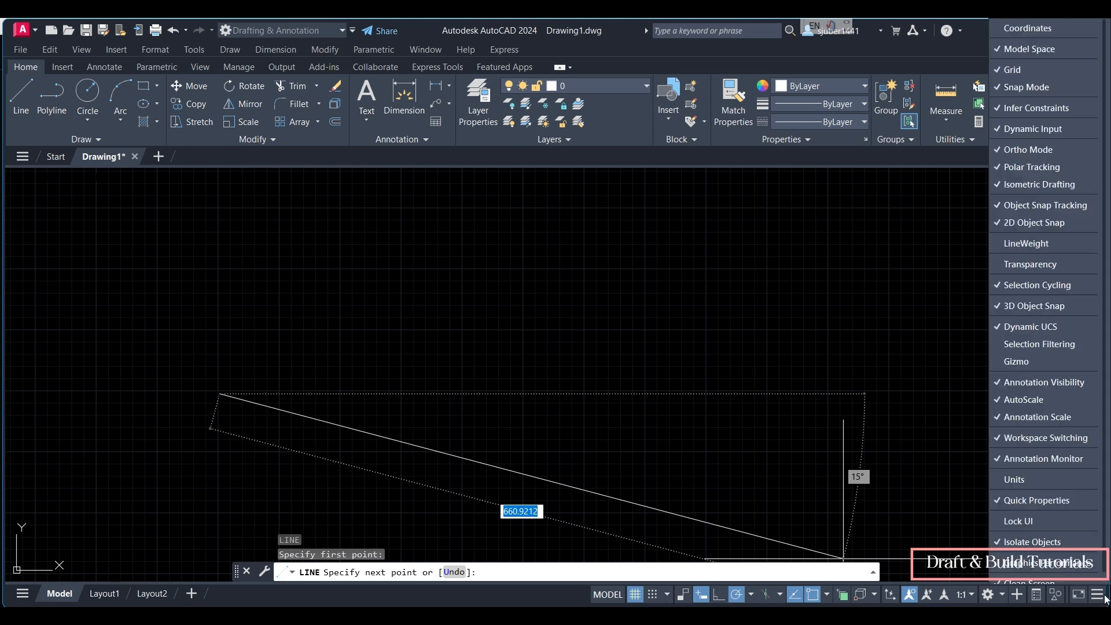
pyautogui.click(1024, 133)
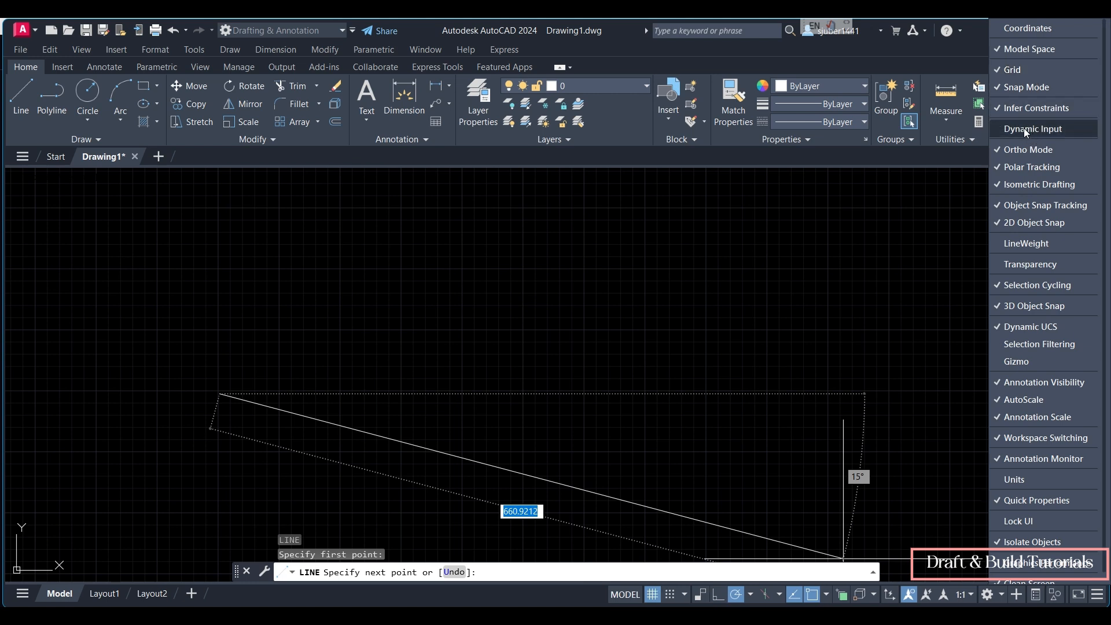
pyautogui.click(1023, 127)
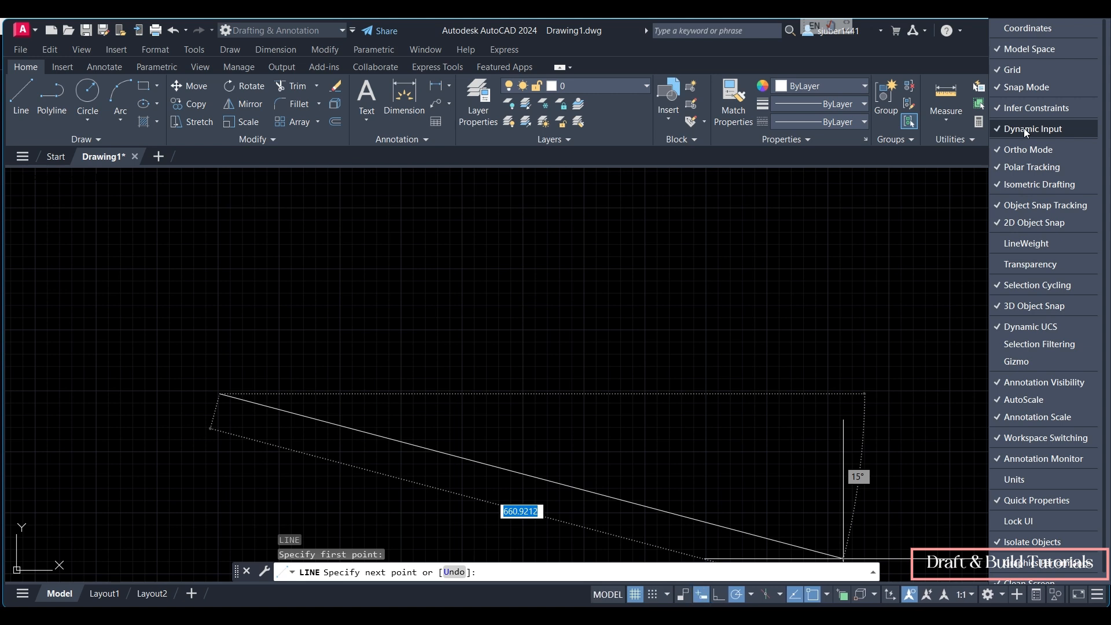
pyautogui.click(777, 338)
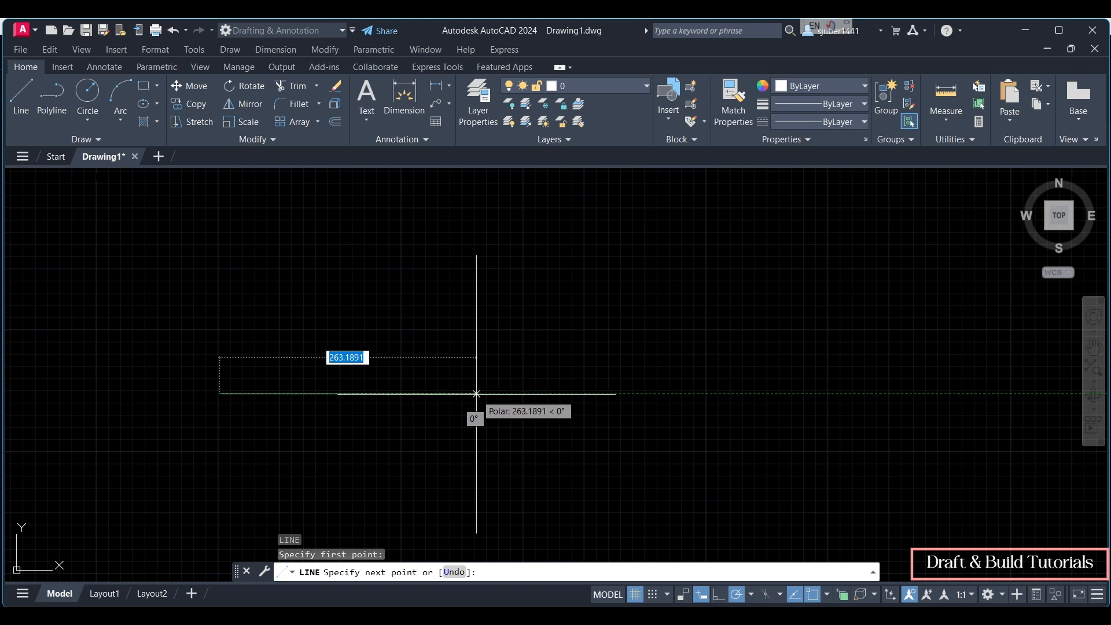
# Step: Draw the rectangle's bottom side 200 units to the right and its right side 100 units straight up
pyautogui.write('200')
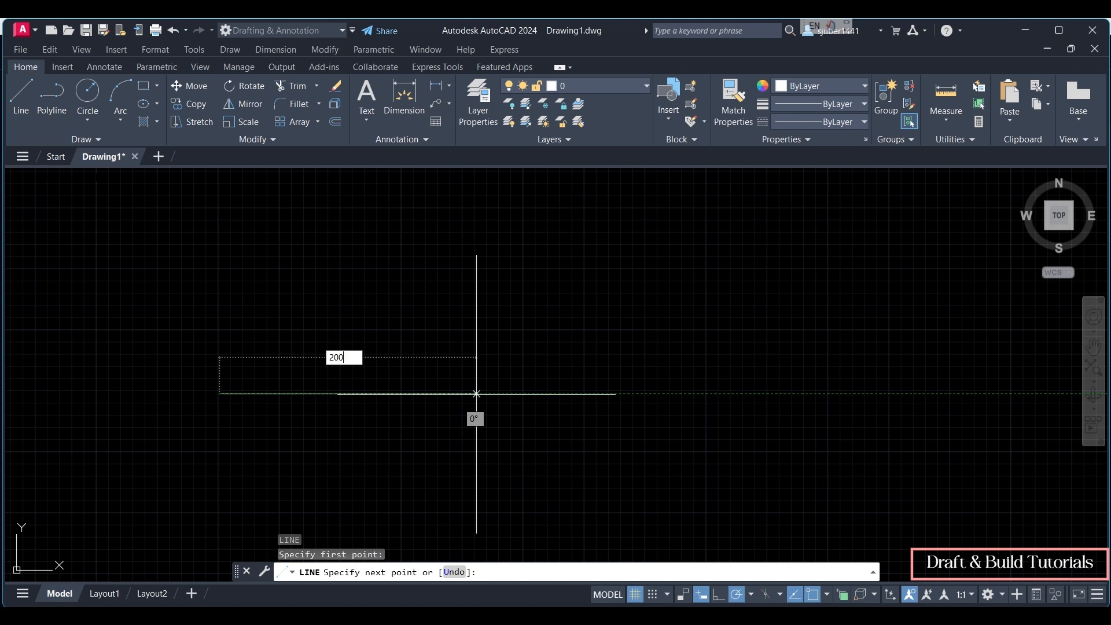
pyautogui.press('Return')
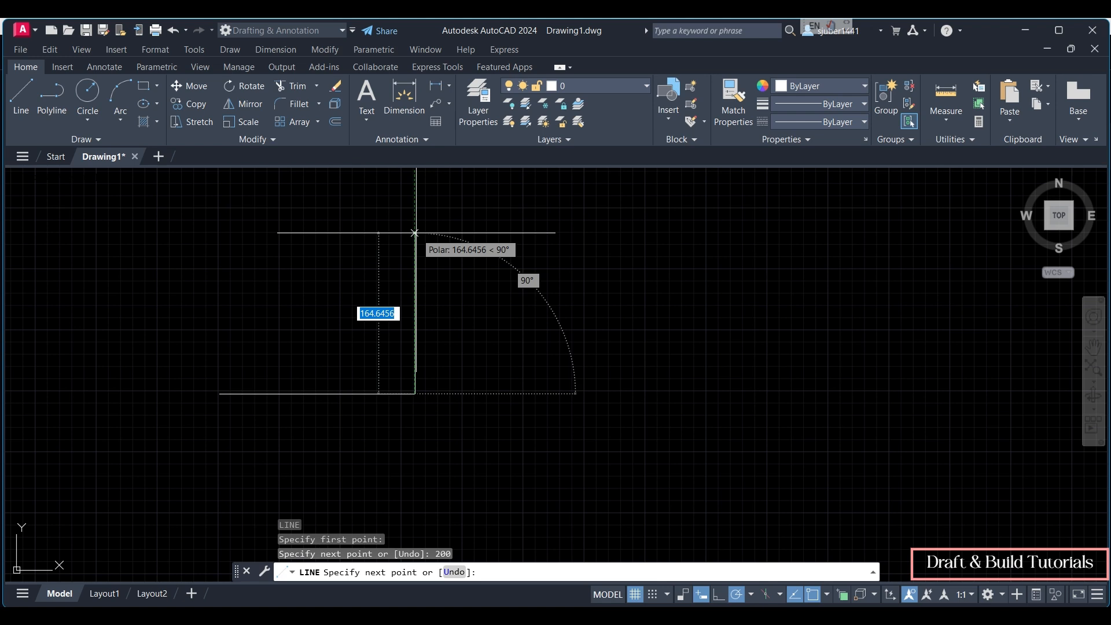
pyautogui.write('100')
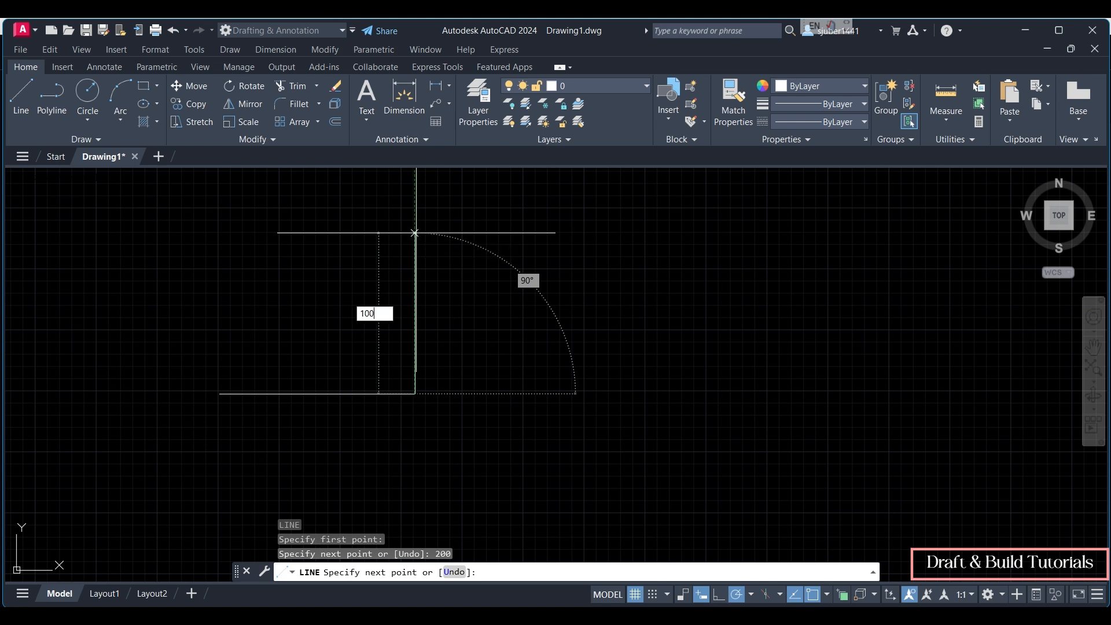
pyautogui.press('Return')
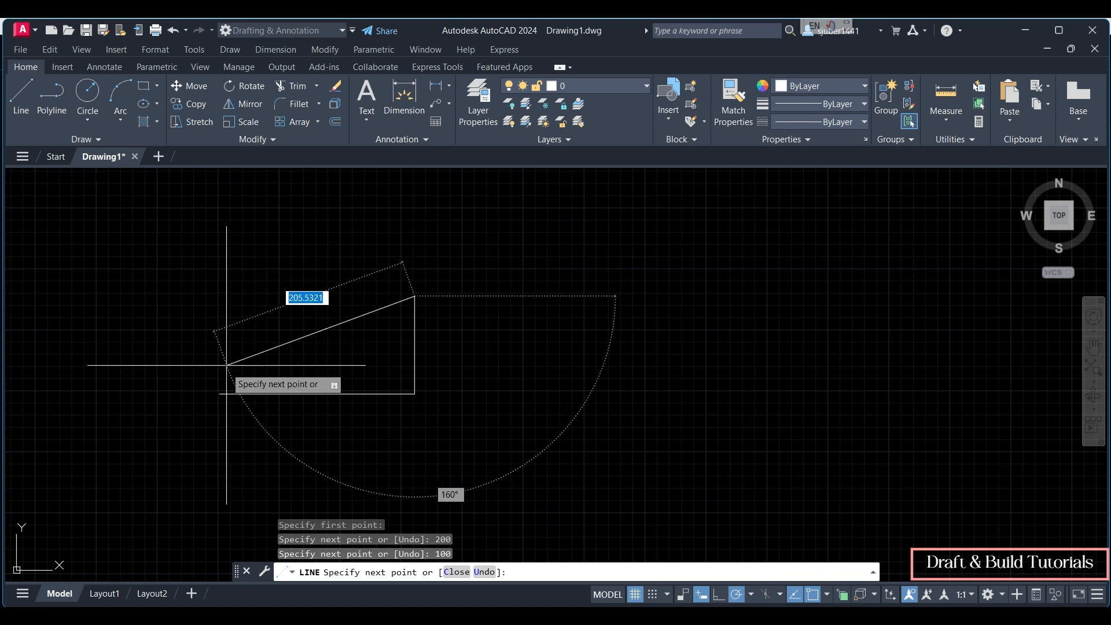
# Step: Draw the rectangle's top side 200 units to the left and its left side down to the starting endpoint
pyautogui.click(238, 297)
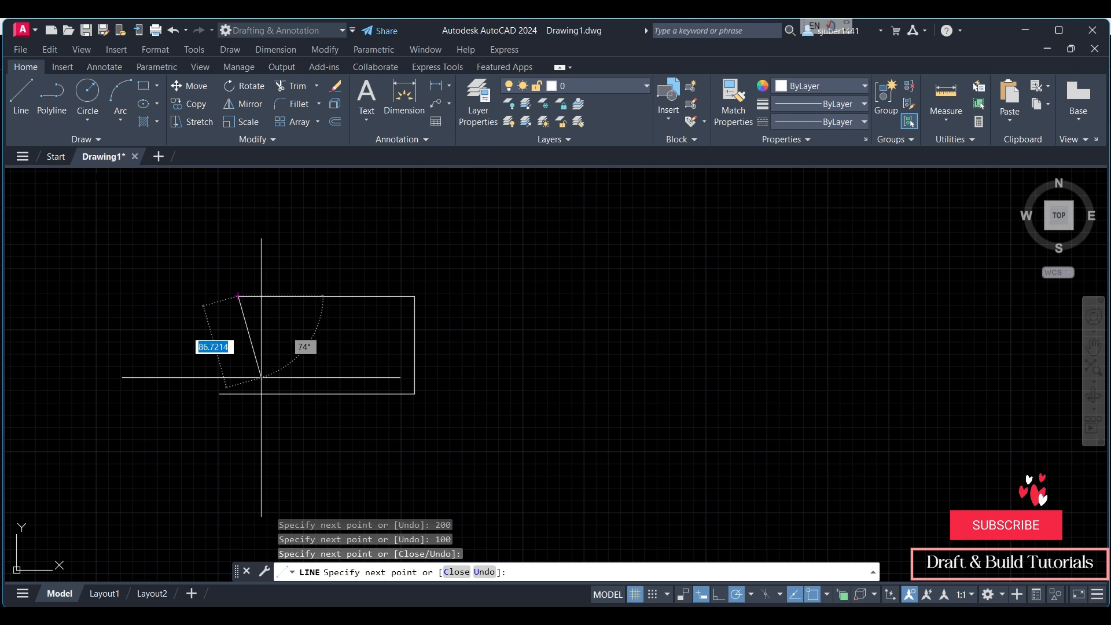
pyautogui.hotkey('ctrl', 'z')
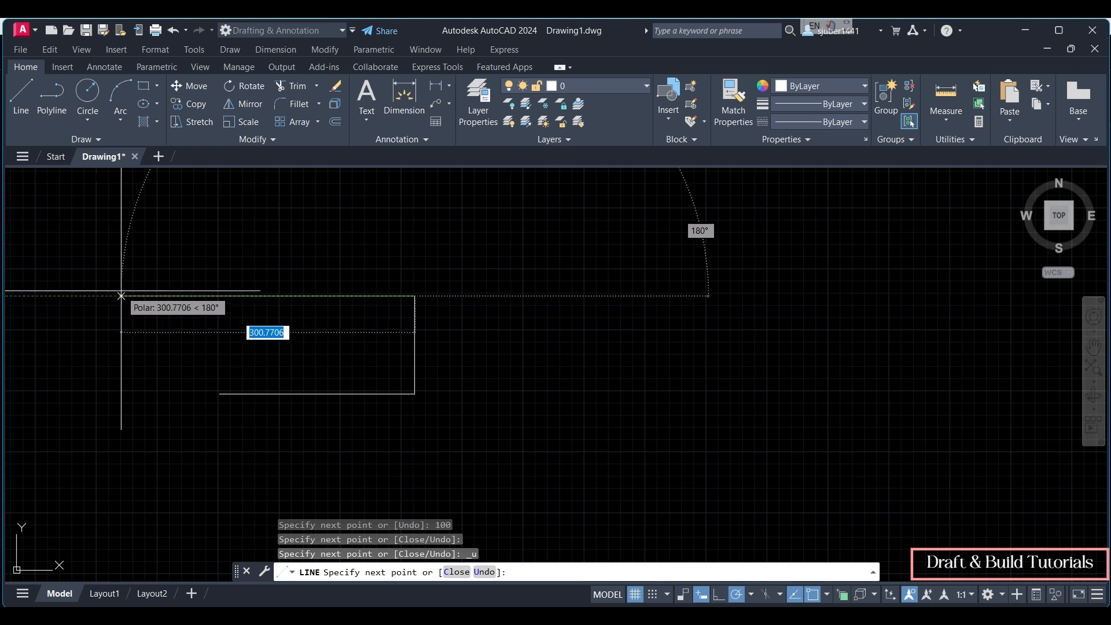
pyautogui.write('200')
pyautogui.press('Return')
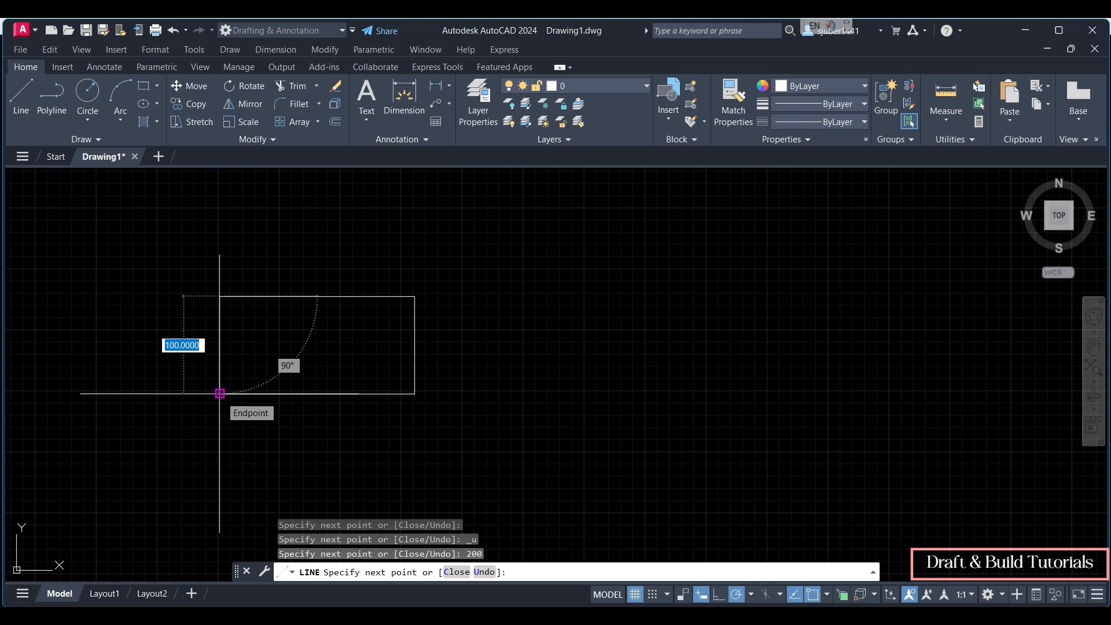
pyautogui.click(220, 394)
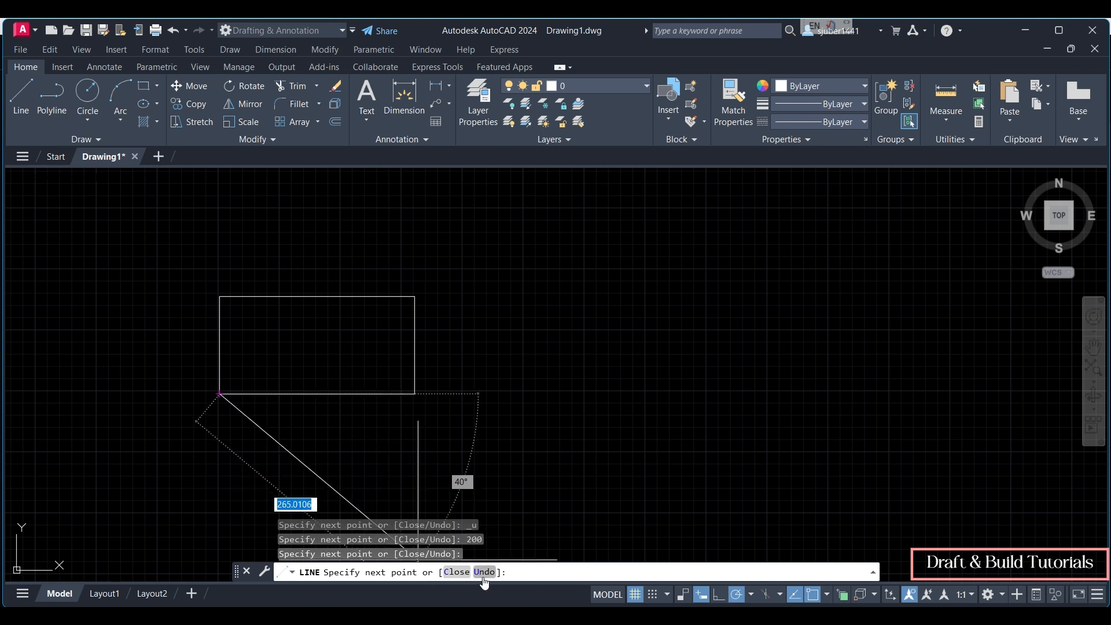
# Step: Undo the rectangle's left and top line segments within the Line command
pyautogui.write('u')
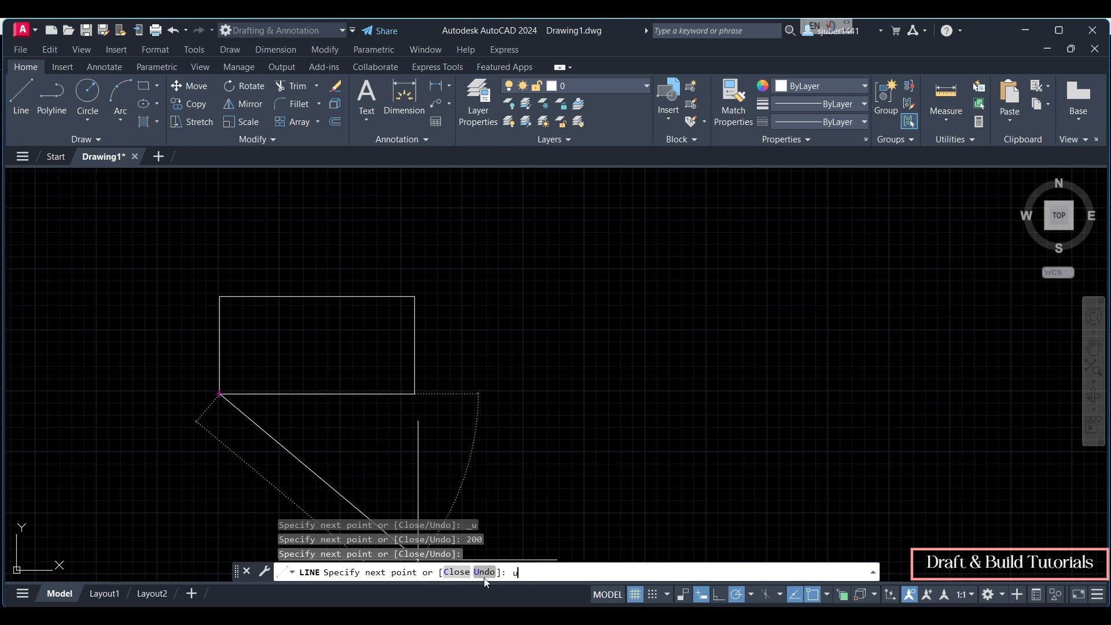
pyautogui.press('Return')
pyautogui.click(479, 578)
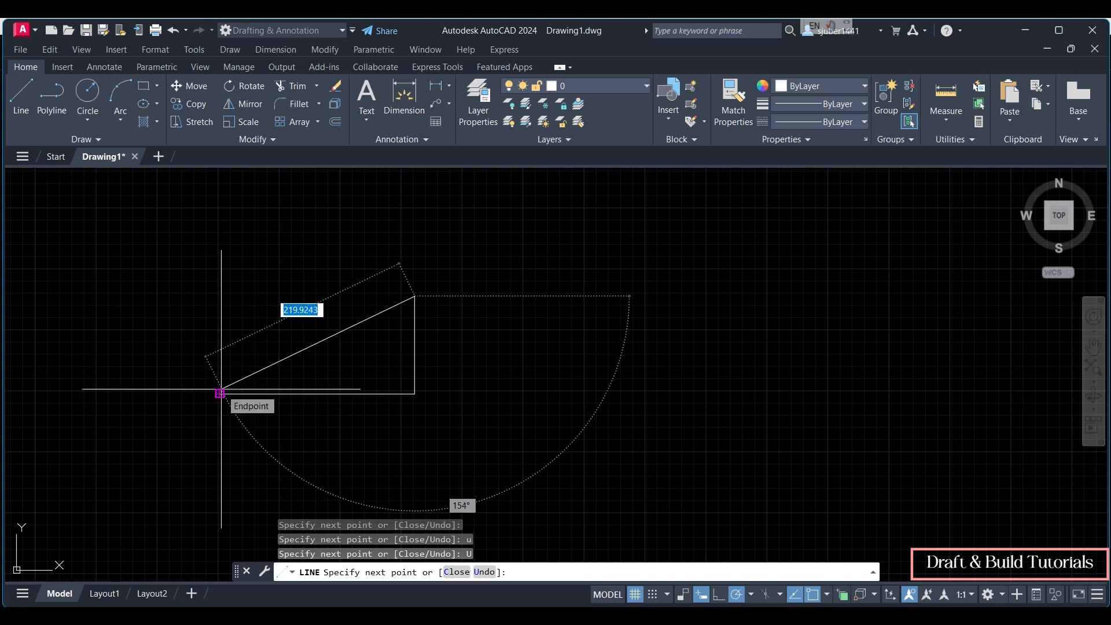
# Step: Draw the top side to the point directly above the starting corner and finish the rectangle with the Close option
pyautogui.click(219, 296)
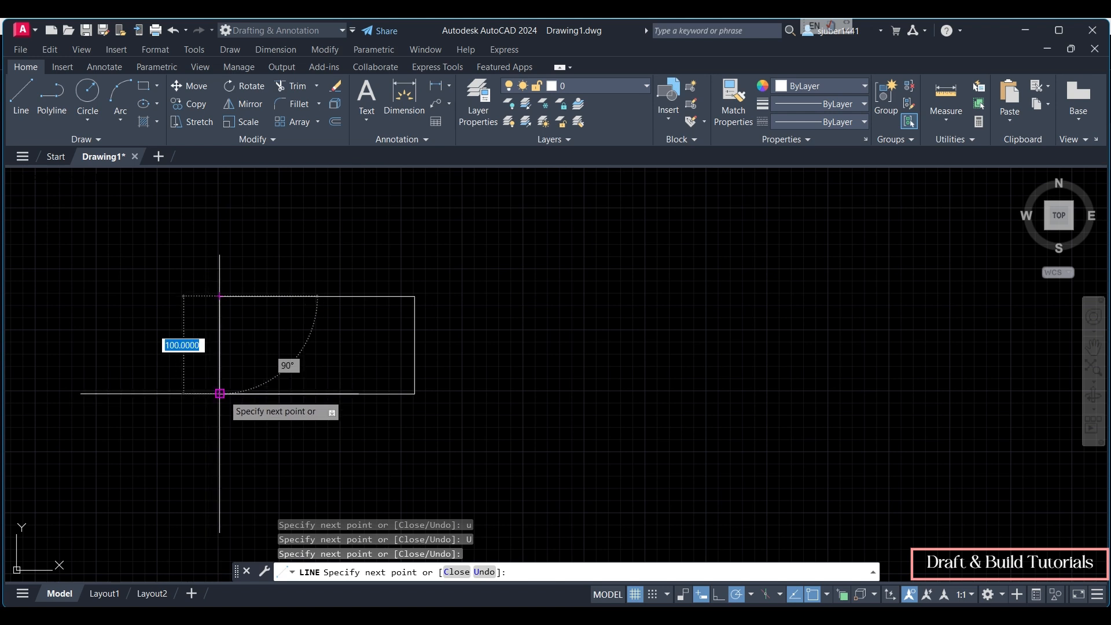
pyautogui.click(453, 573)
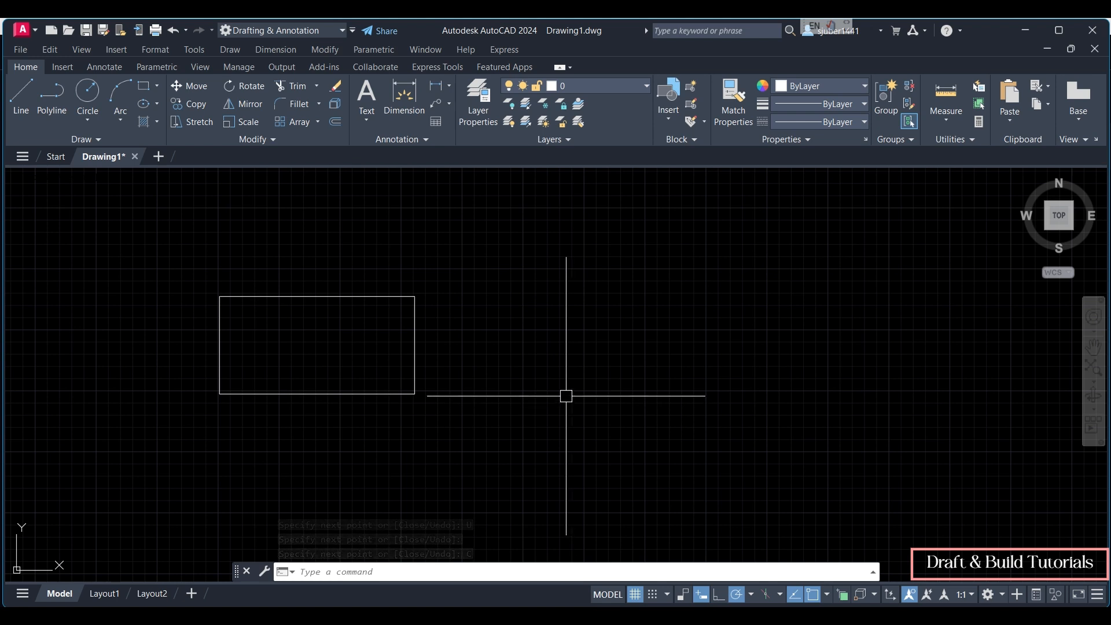
# Step: Turn dynamic input off, try entering the Line command without it, and turn dynamic input back on
pyautogui.moveTo(531, 338); pyautogui.dragTo(420, 370, button='middle')
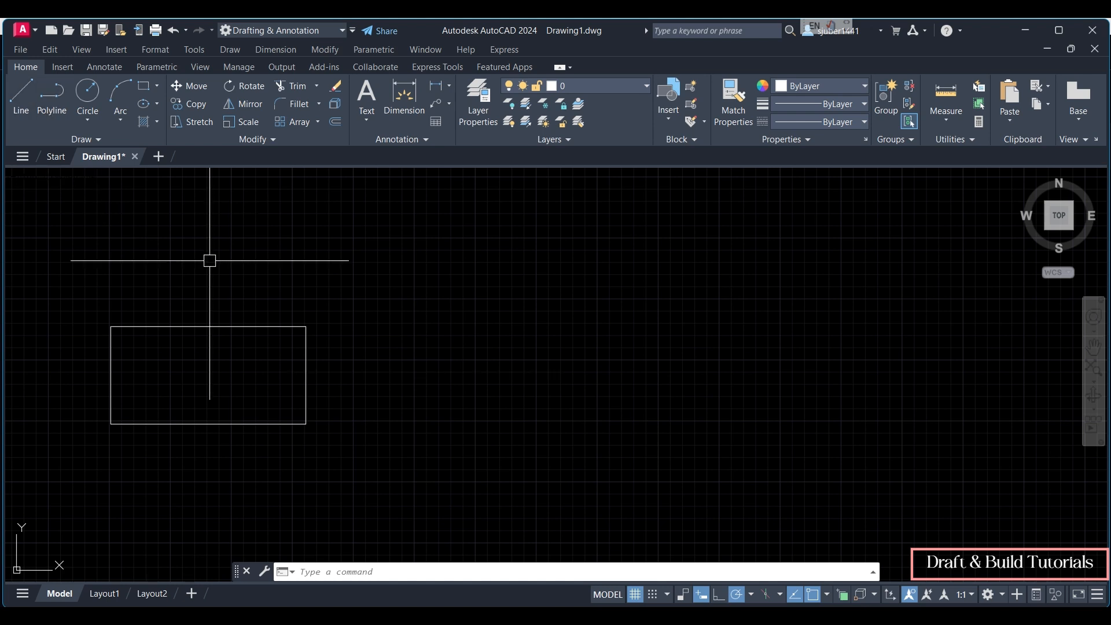
pyautogui.write('l')
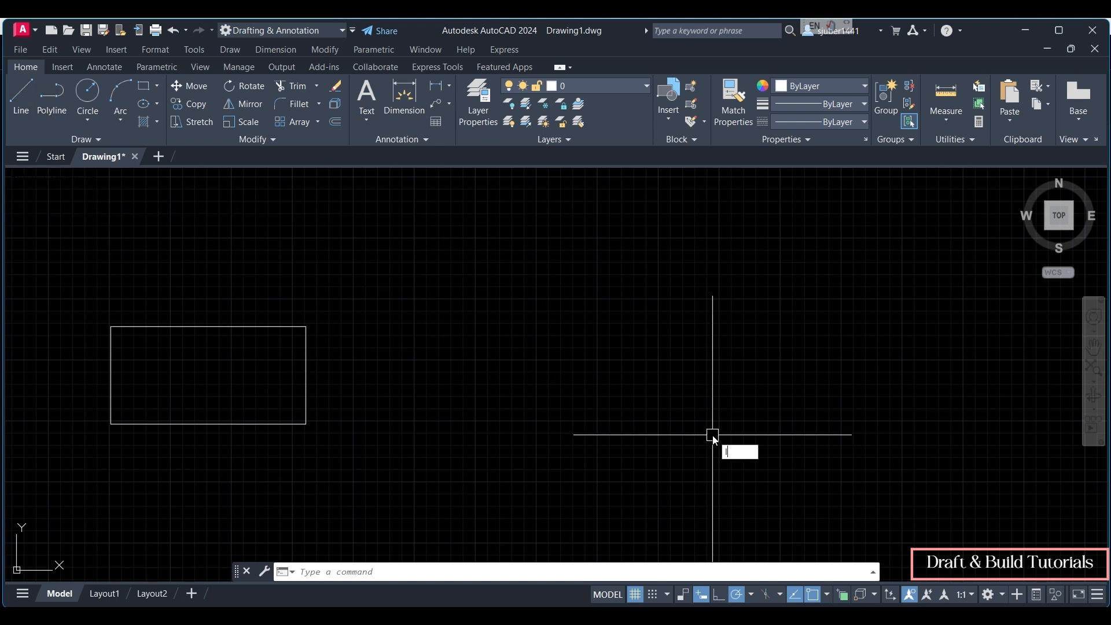
pyautogui.press('Return')
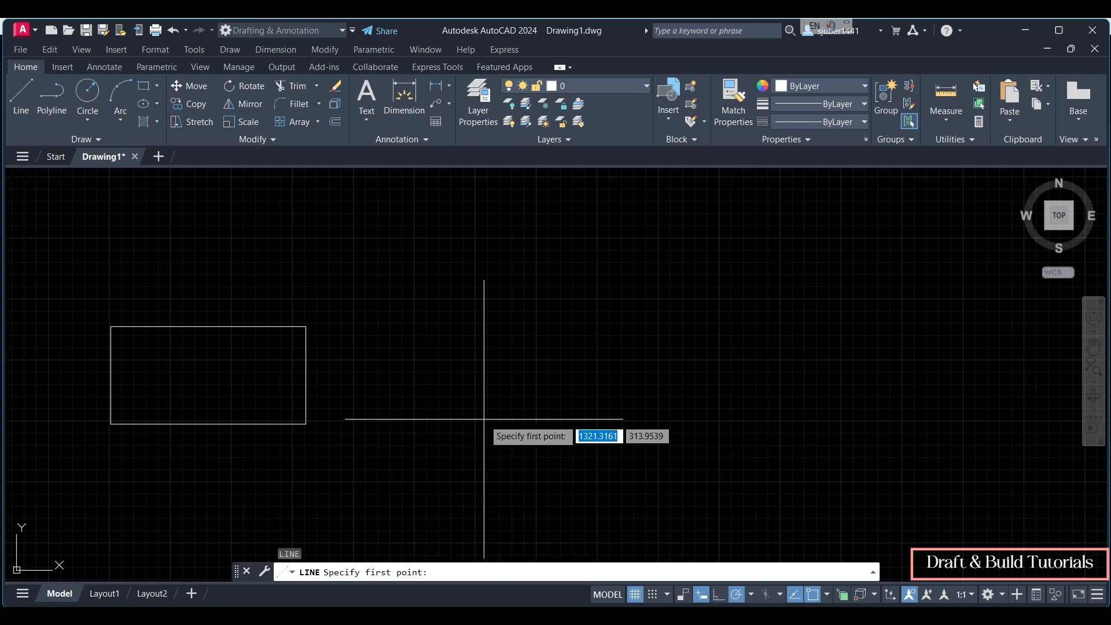
pyautogui.click(700, 594)
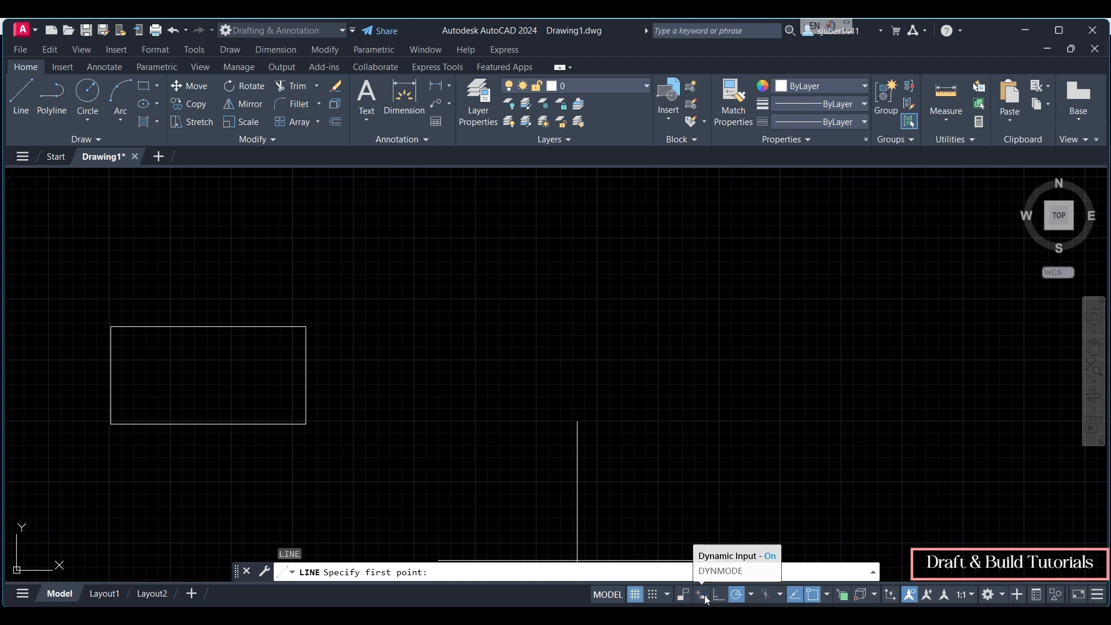
pyautogui.press('Escape')
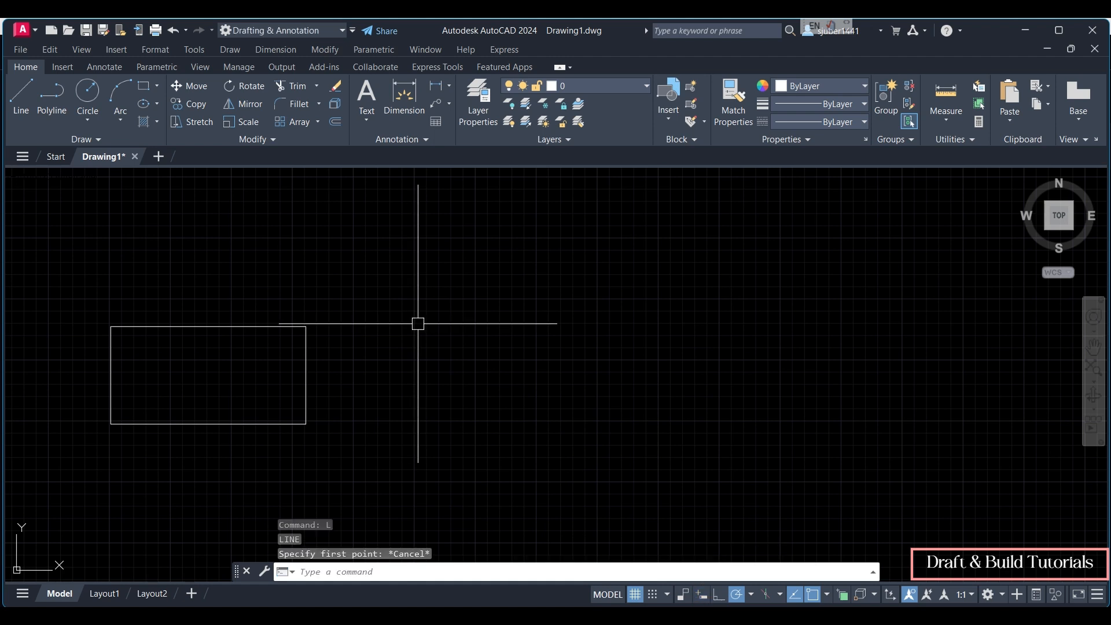
pyautogui.press('Escape')
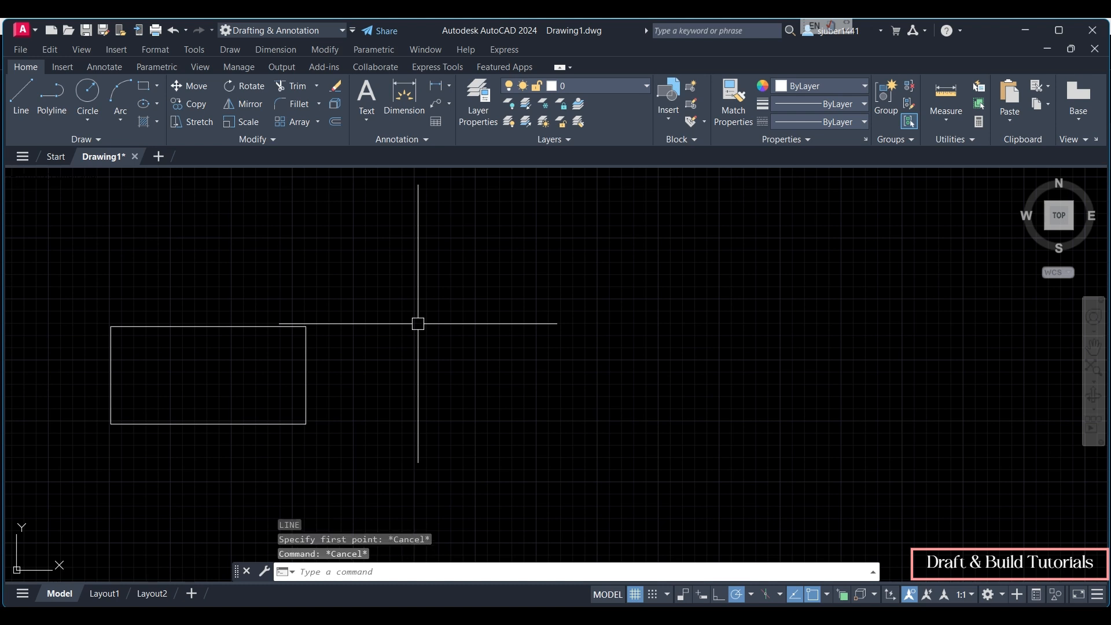
pyautogui.write('l')
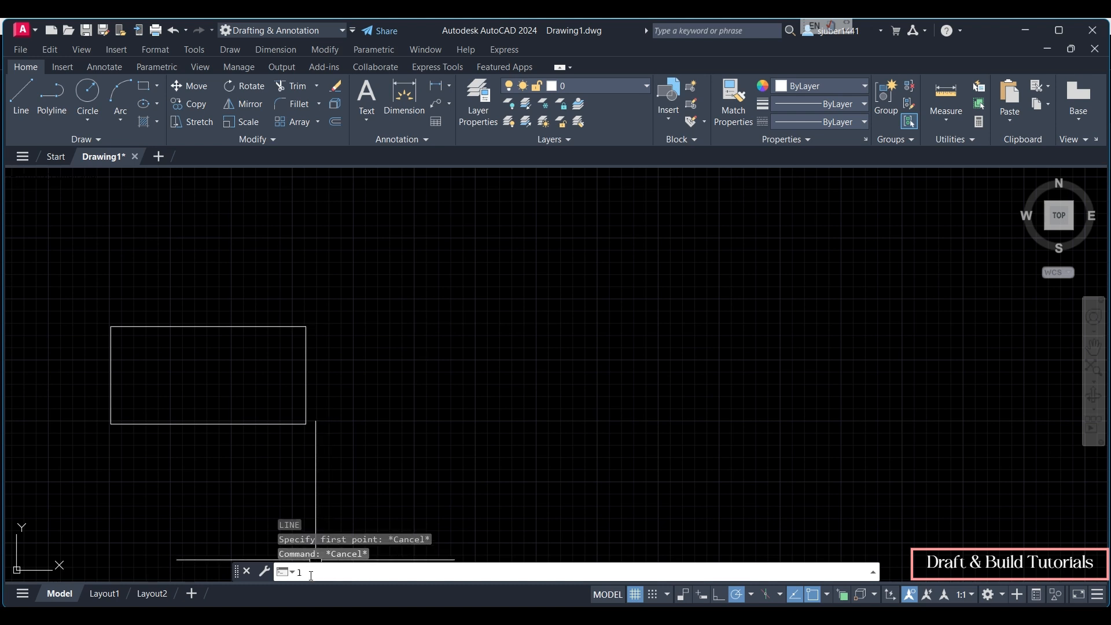
pyautogui.press('Escape')
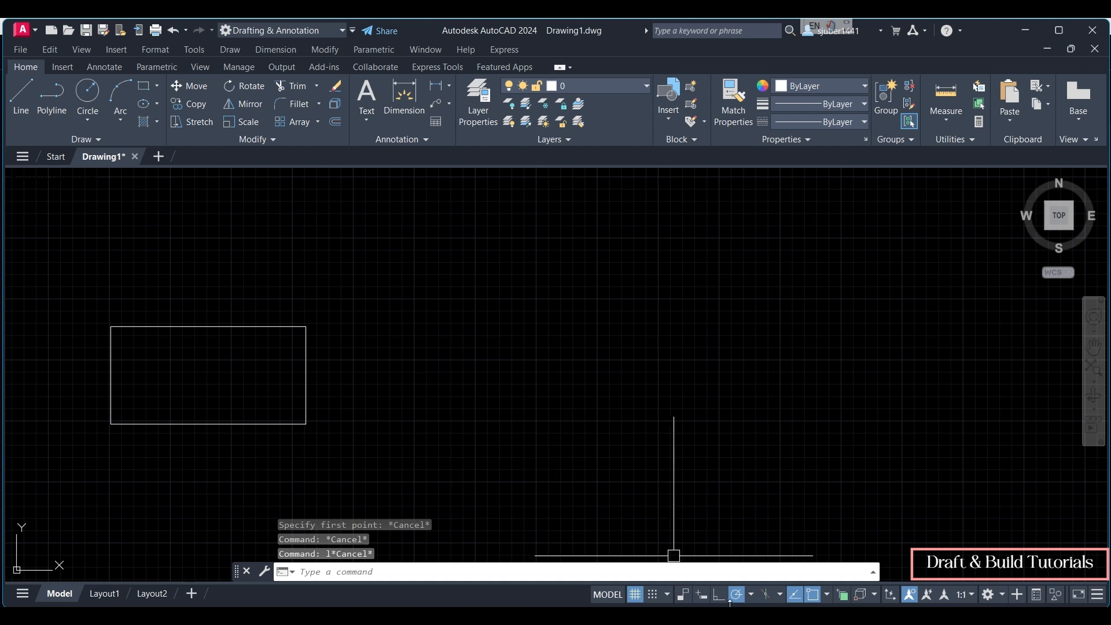
pyautogui.click(701, 596)
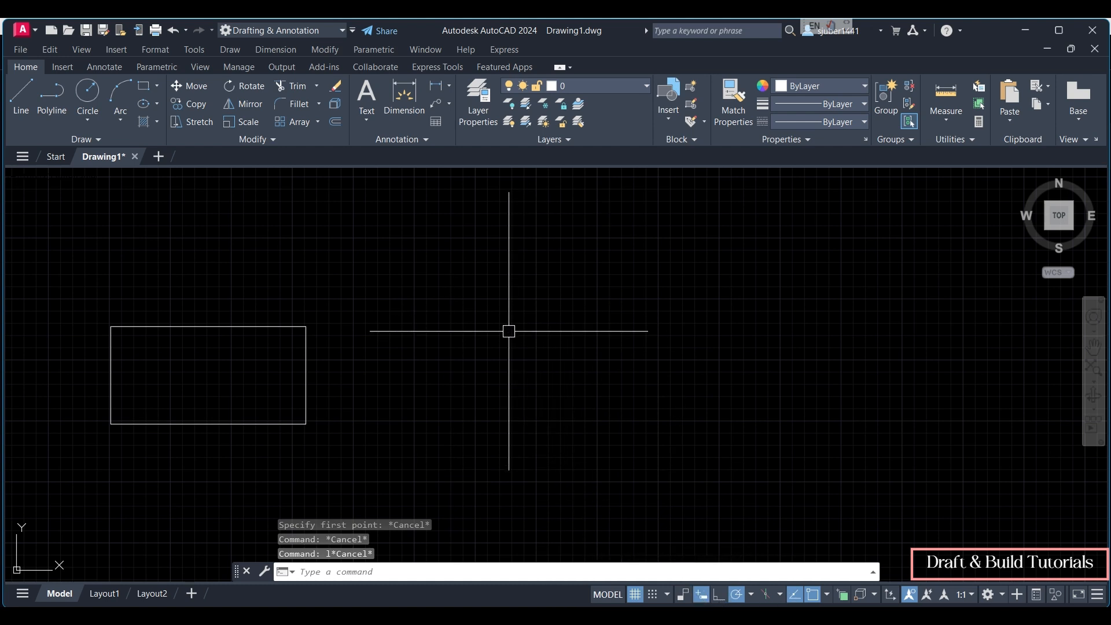
pyautogui.write('l')
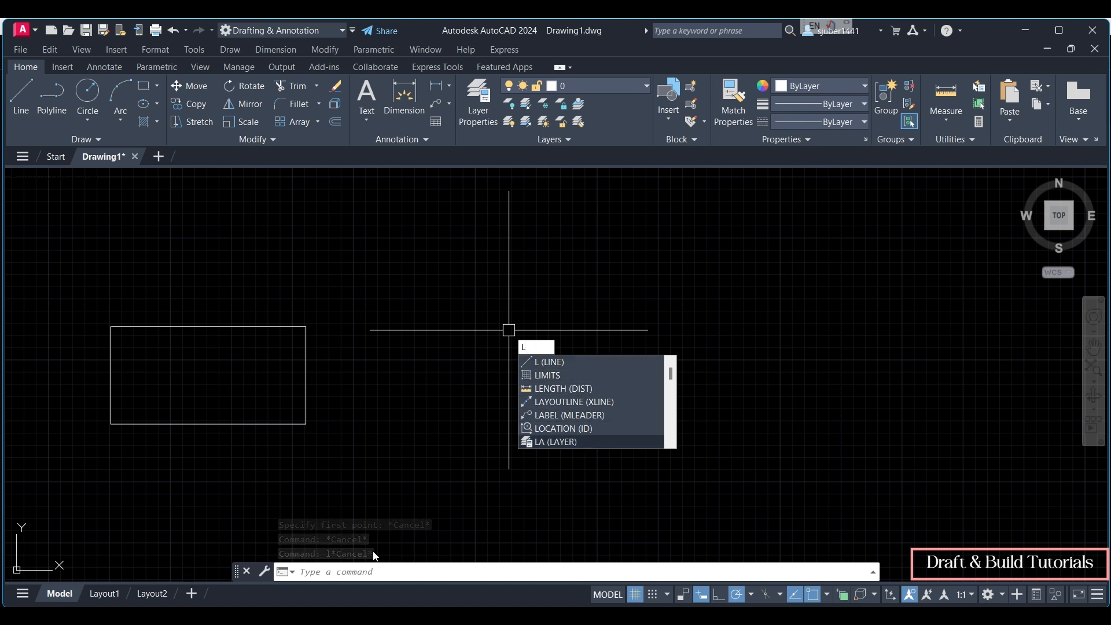
pyautogui.click(573, 366)
pyautogui.press('Escape')
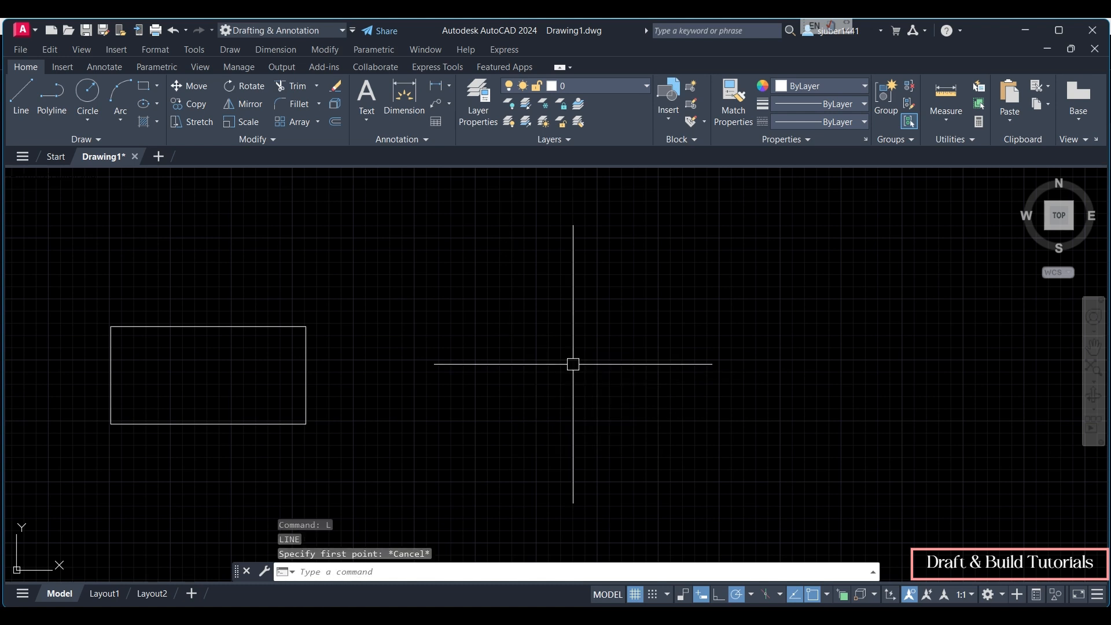
pyautogui.click(386, 357)
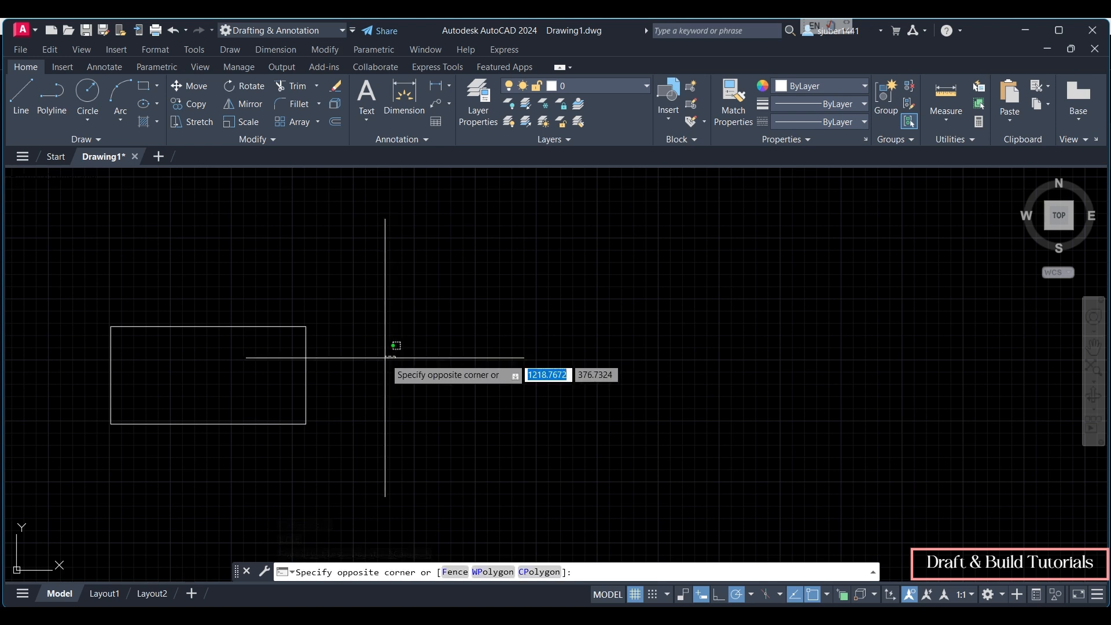
pyautogui.press('Escape')
pyautogui.write('l')
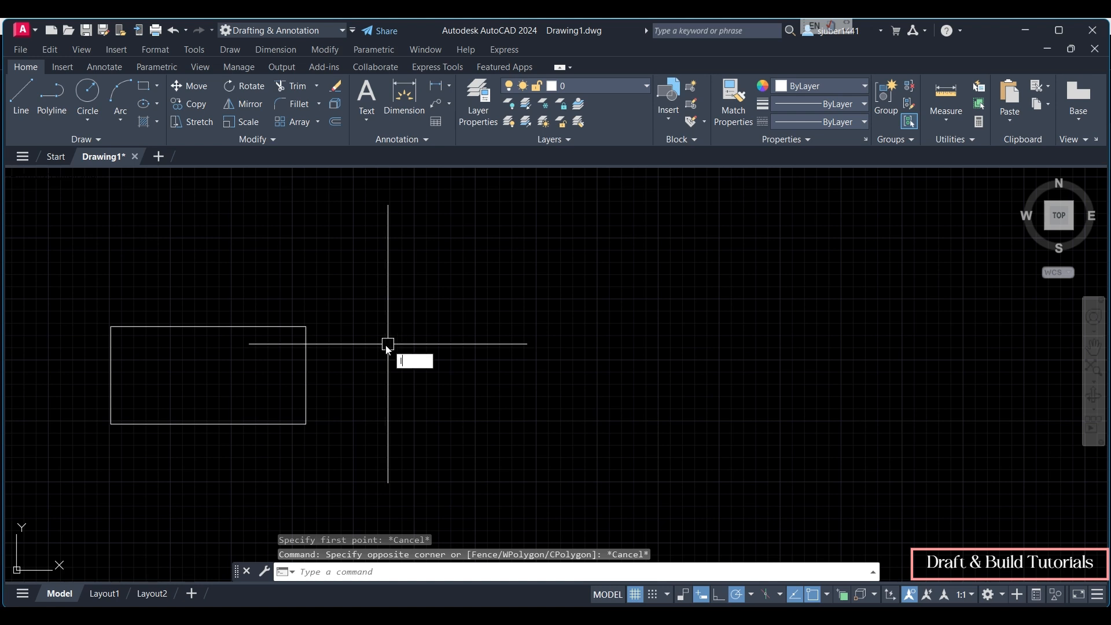
pyautogui.press('Return')
pyautogui.press('Escape')
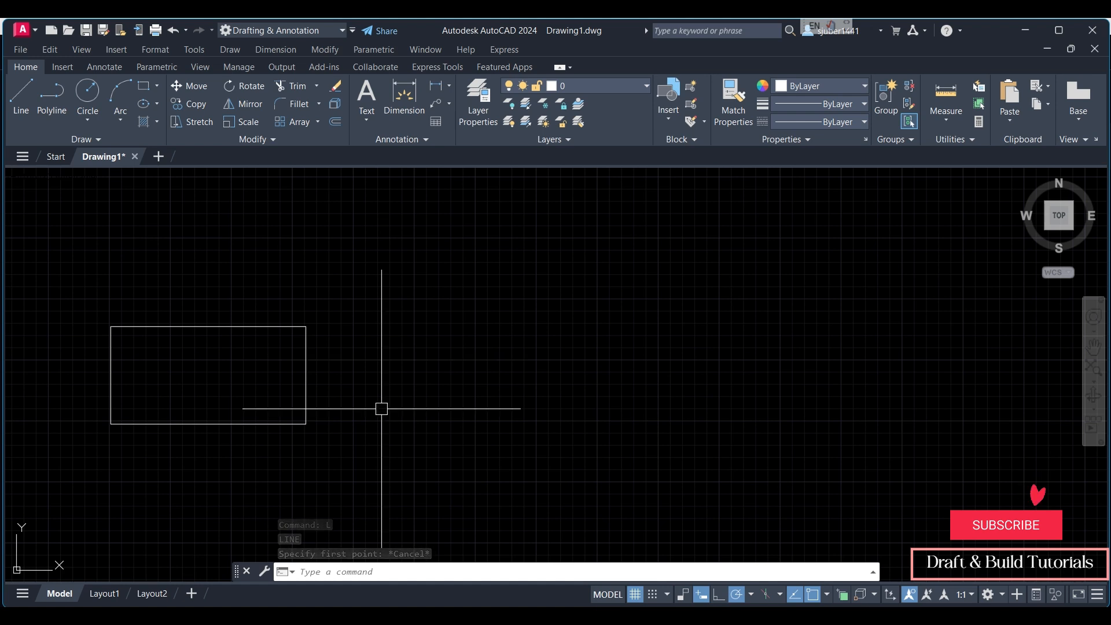
# Step: Draw a single line 200 units long at 70° to the right of the rectangle, with dynamic input turned on
pyautogui.press('space')
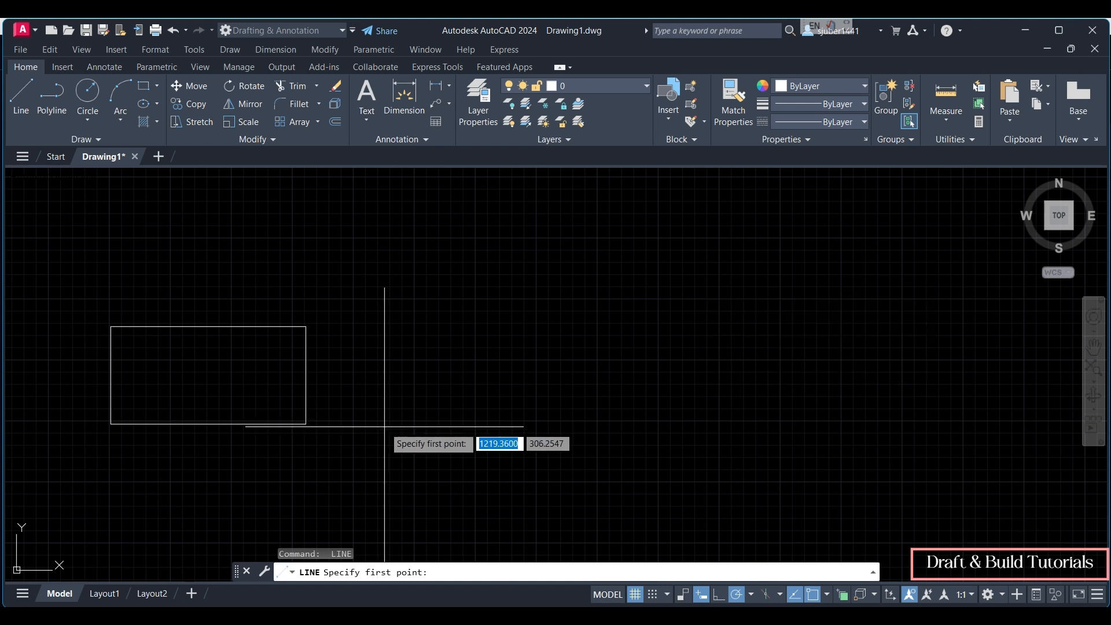
pyautogui.click(383, 427)
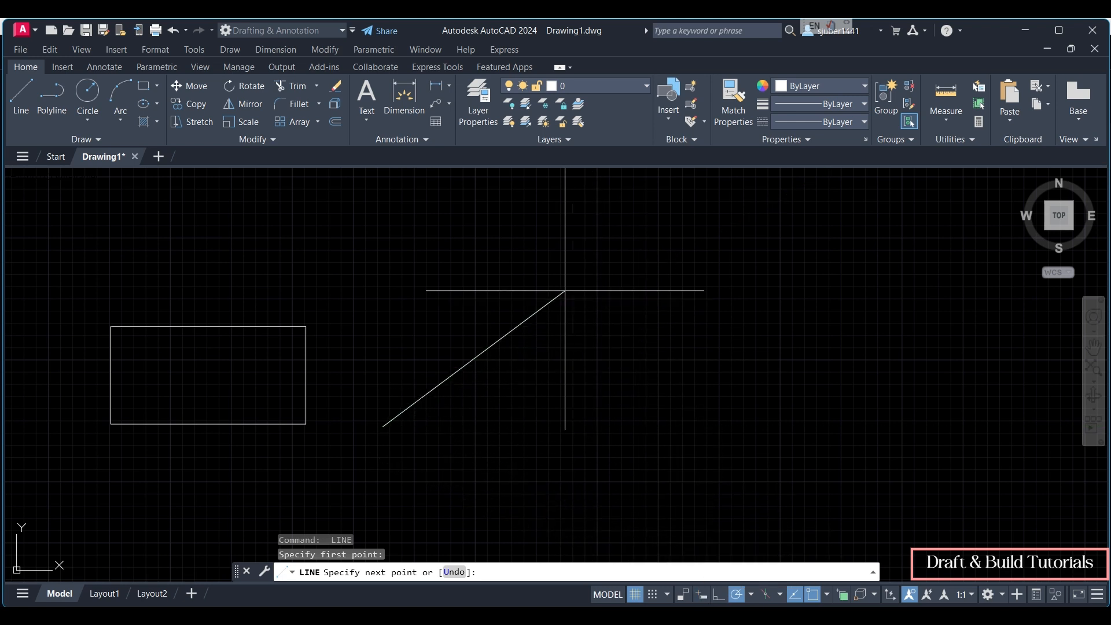
pyautogui.click(701, 594)
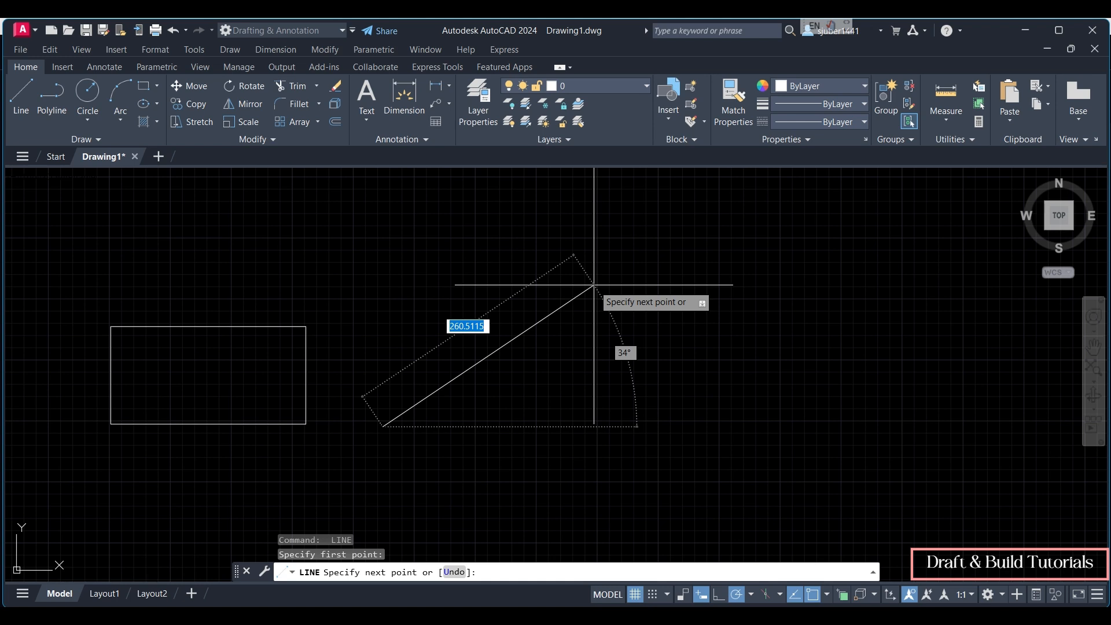
pyautogui.write('200')
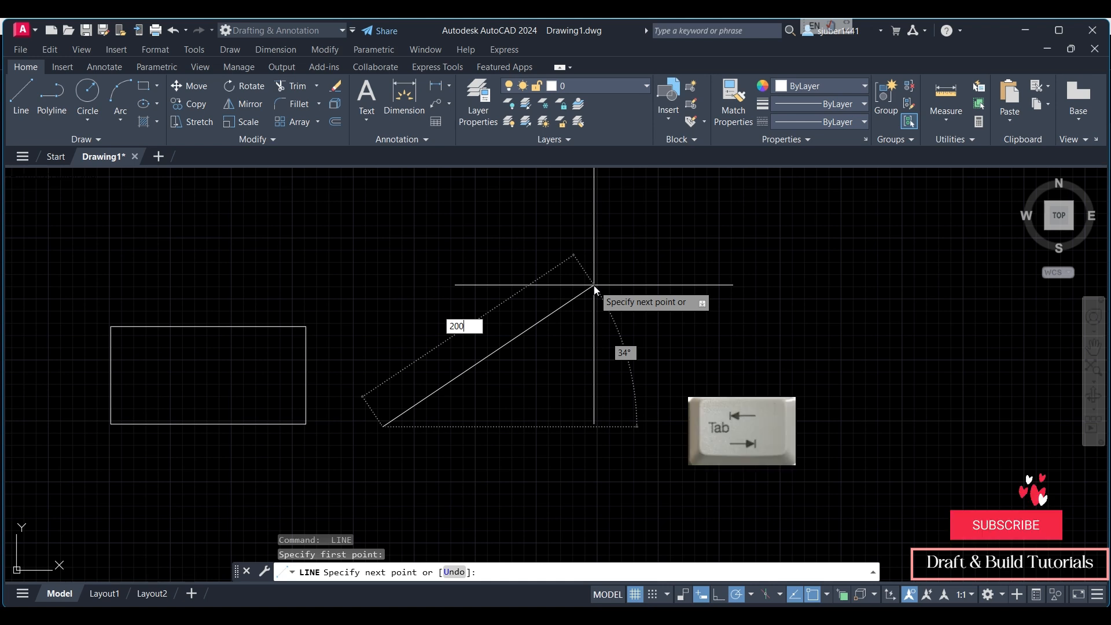
pyautogui.press('Tab')
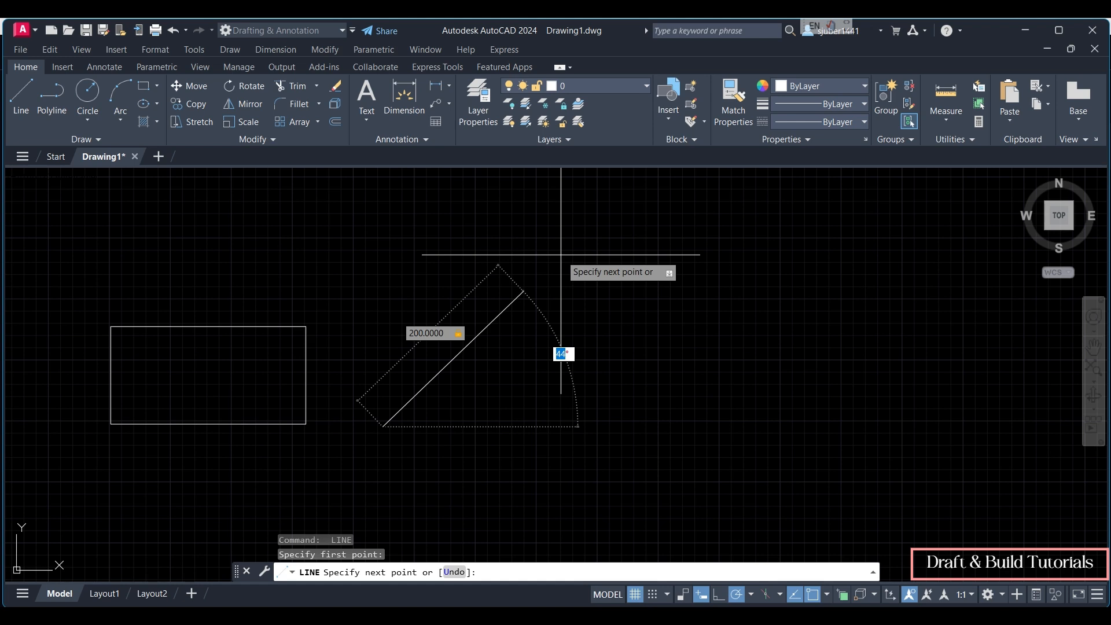
pyautogui.write('70')
pyautogui.press('Return')
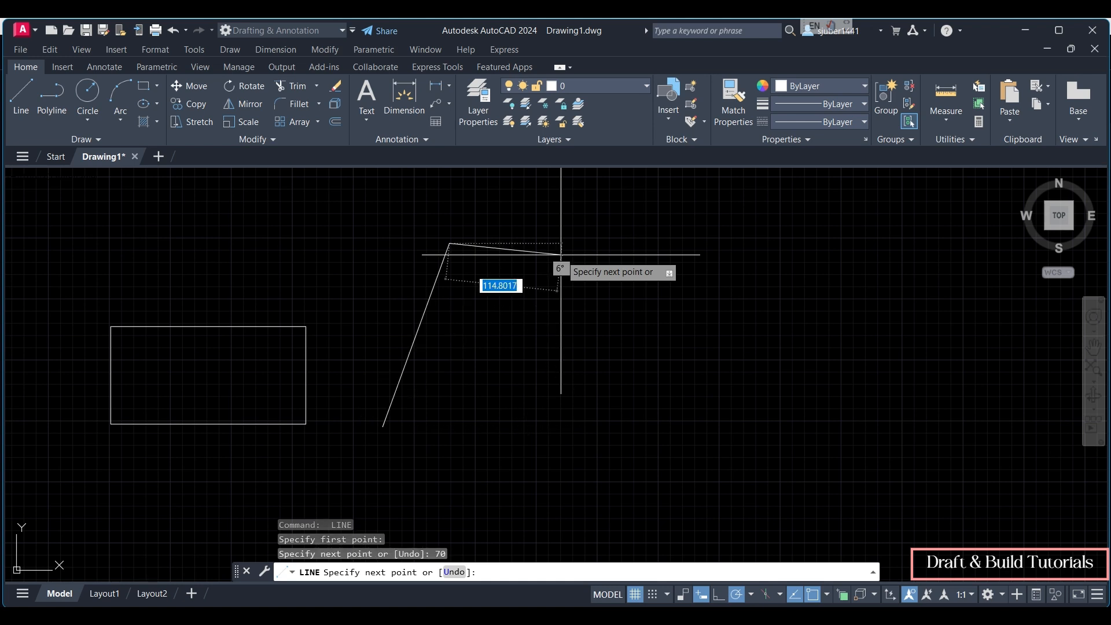
pyautogui.press('Escape')
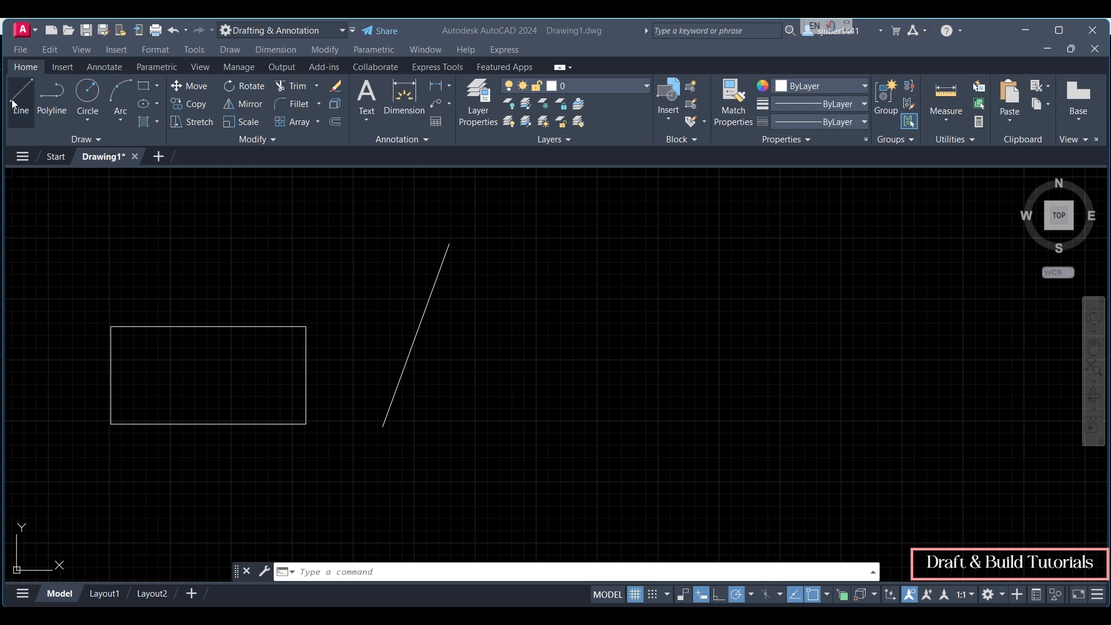
pyautogui.click(148, 229)
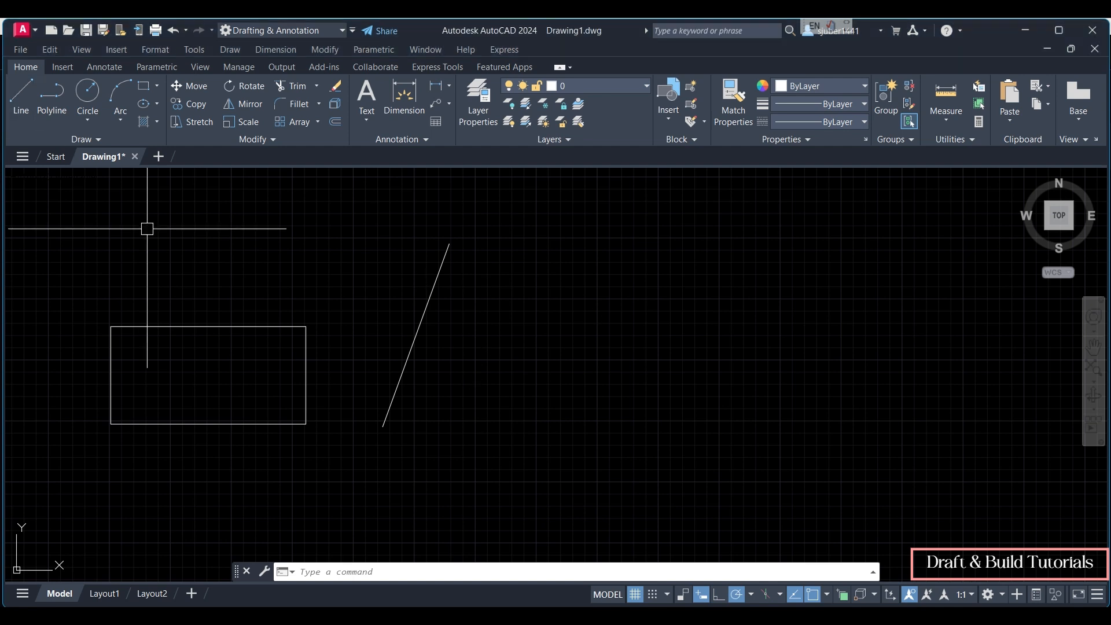
pyautogui.click(535, 424)
pyautogui.press('Escape')
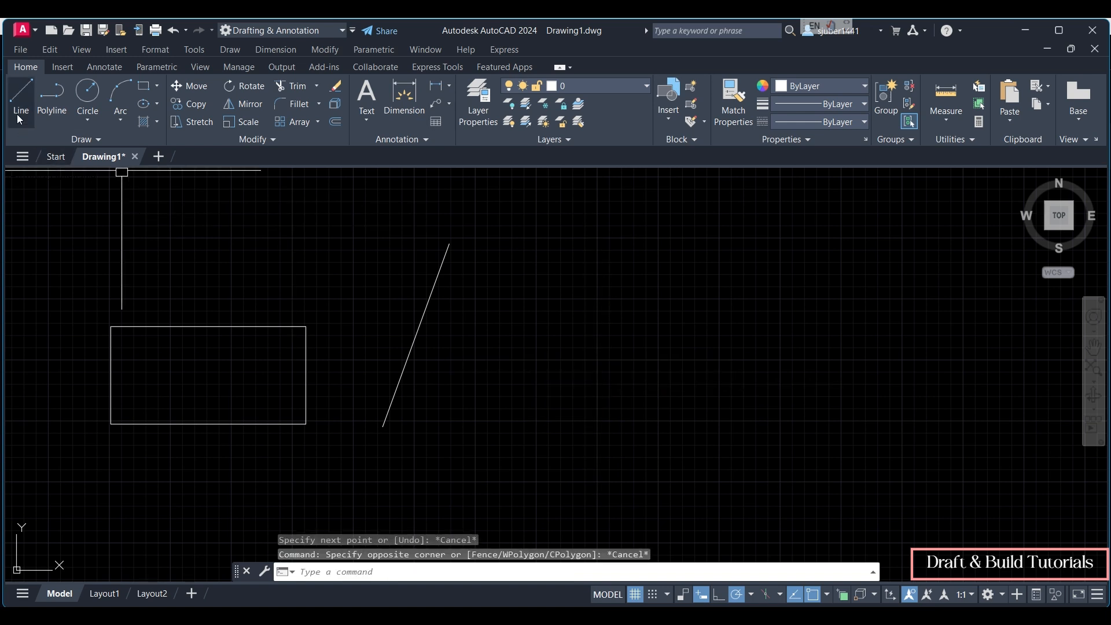
# Step: Draw another single line 100 units long at 20° to the right of the 70° line
pyautogui.click(21, 92)
pyautogui.click(505, 430)
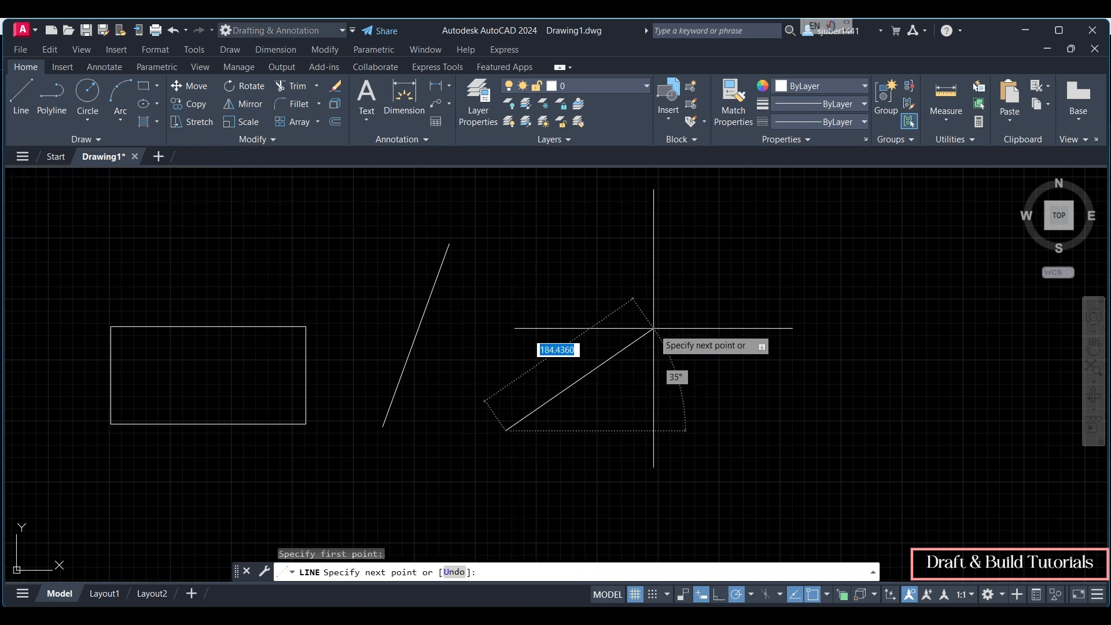
pyautogui.write('100')
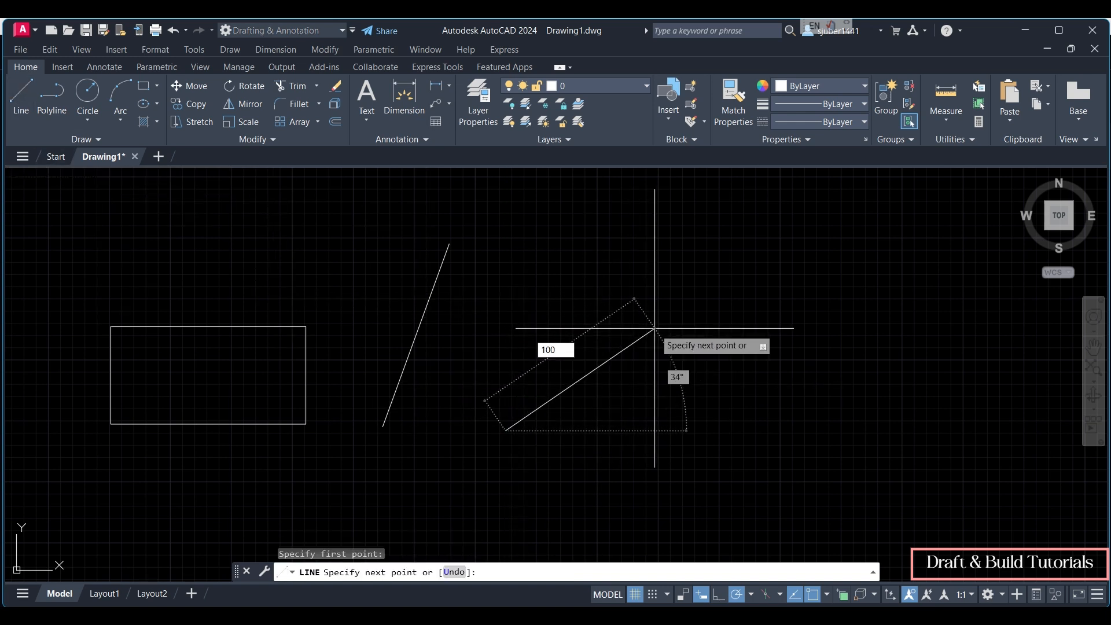
pyautogui.press('Tab')
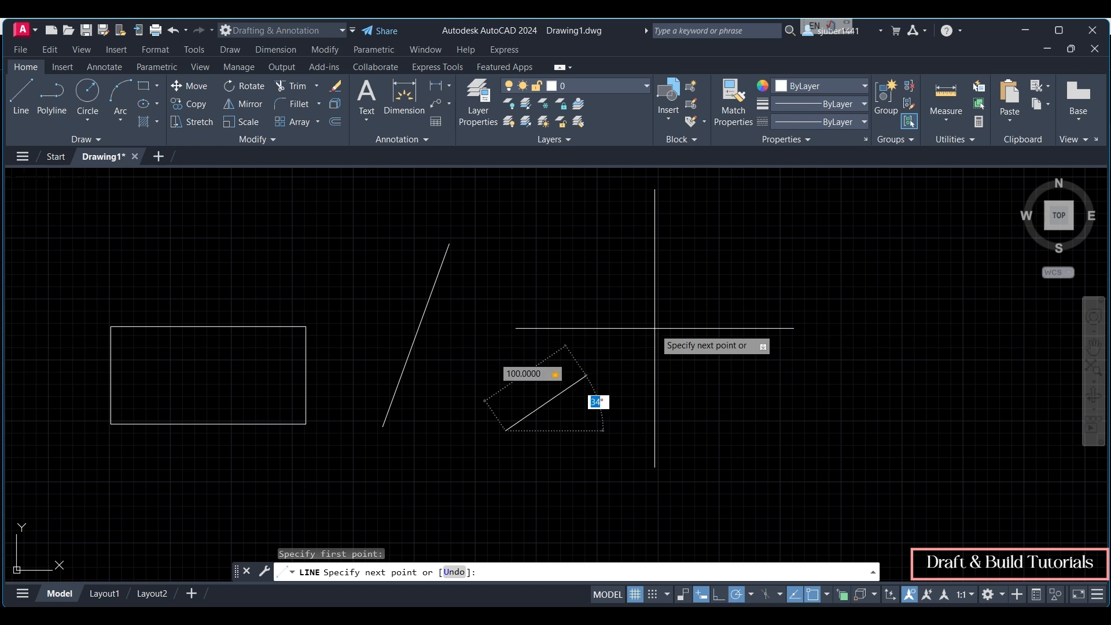
pyautogui.write('20')
pyautogui.press('Return')
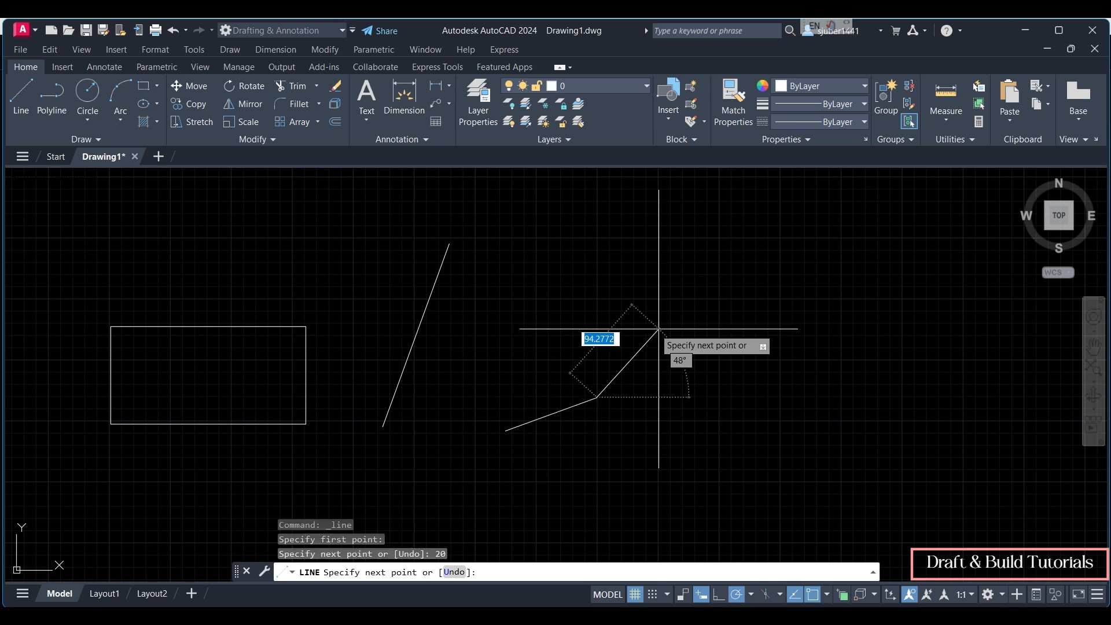
pyautogui.press('Escape')
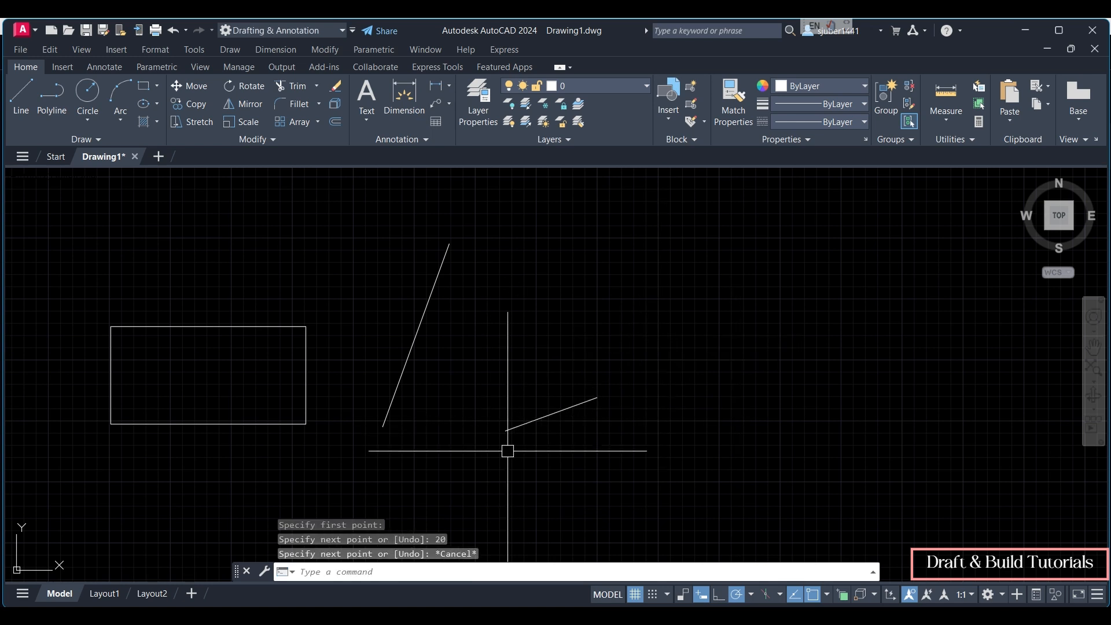
# Step: Erase the two inclined lines beside the rectangle
pyautogui.click(617, 360)
pyautogui.click(598, 426)
pyautogui.press('Escape')
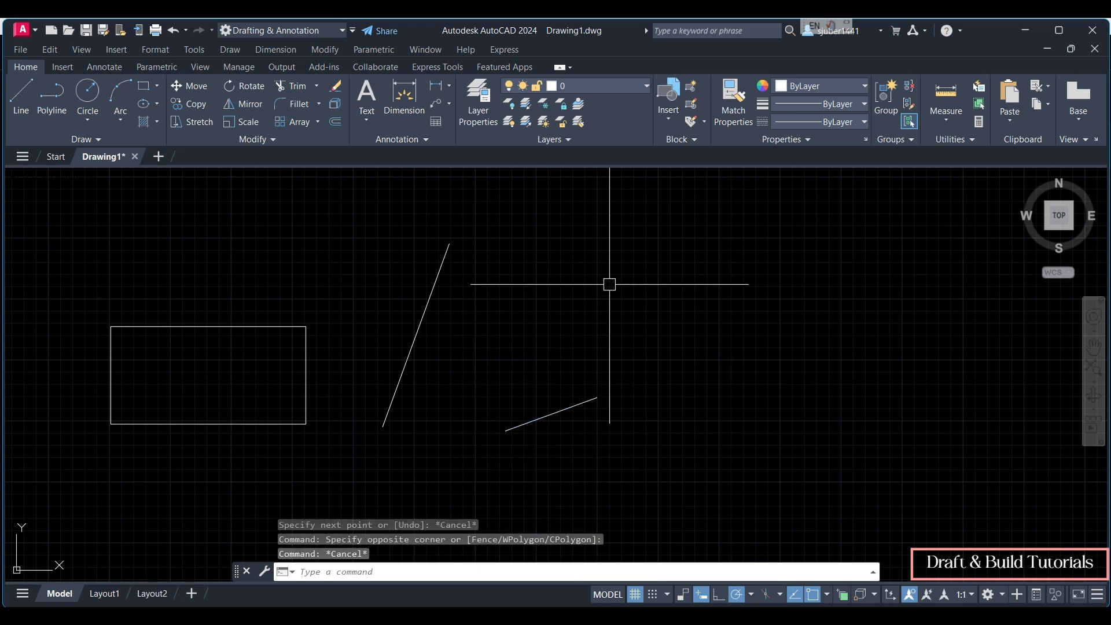
pyautogui.click(628, 257)
pyautogui.click(410, 427)
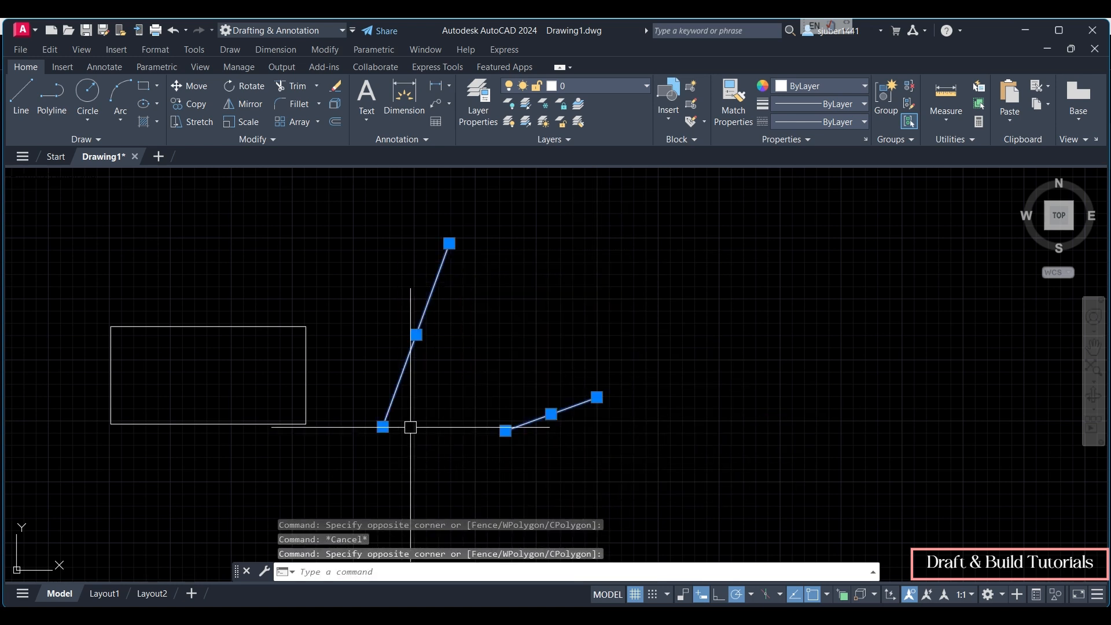
pyautogui.press('Delete')
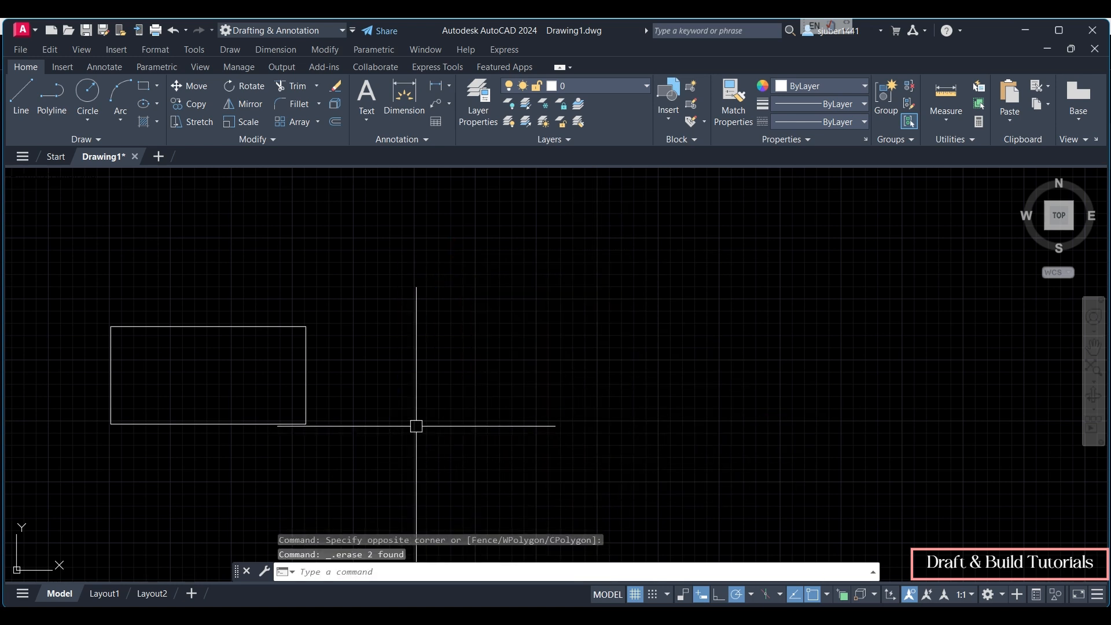
# Step: Start a polyline to the right of the rectangle with a horizontal segment running rightward, level with the rectangle's bottom edge
pyautogui.click(51, 103)
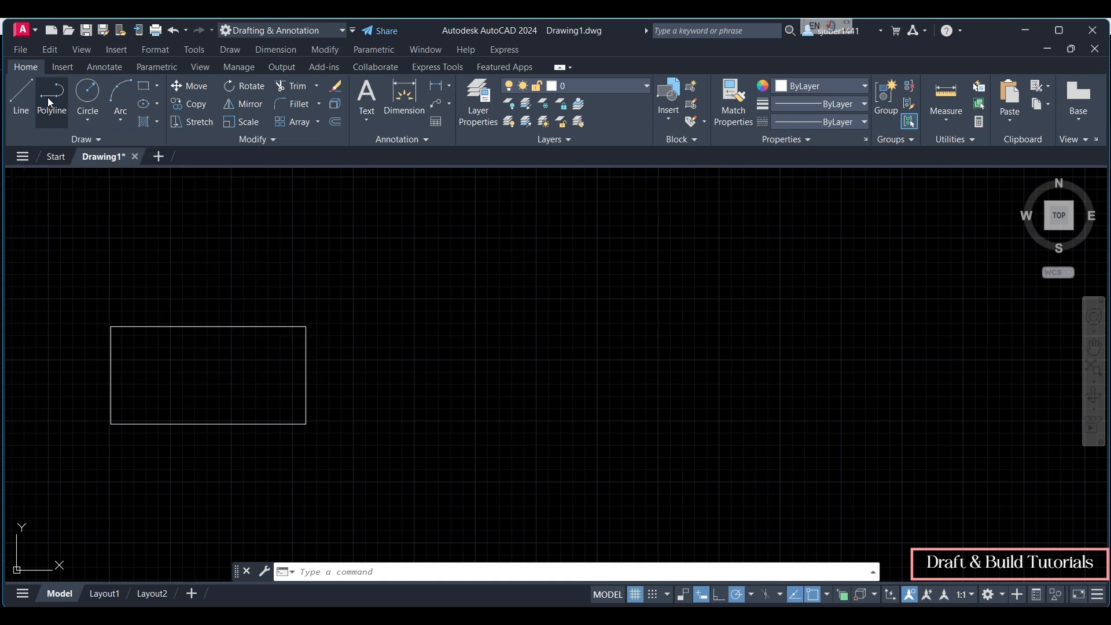
pyautogui.press('Escape')
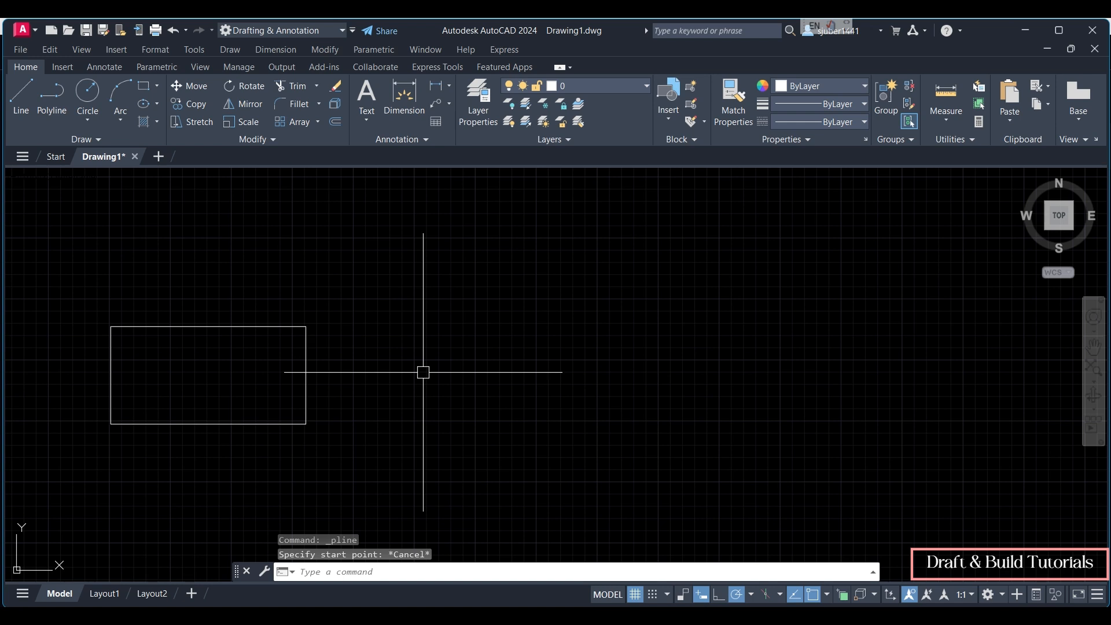
pyautogui.write('PL')
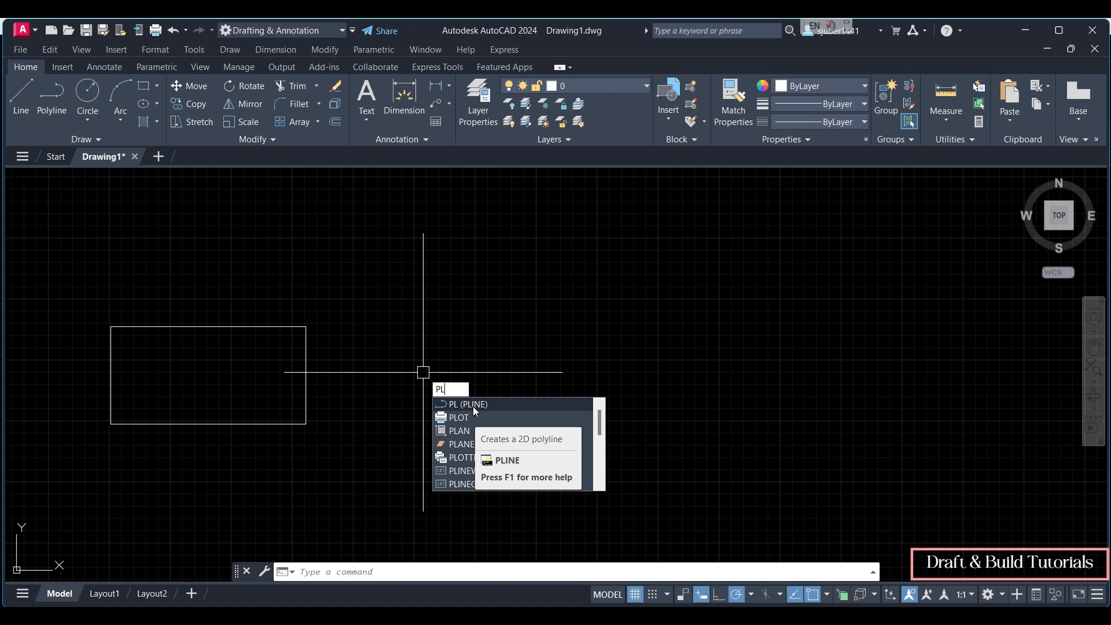
pyautogui.click(475, 406)
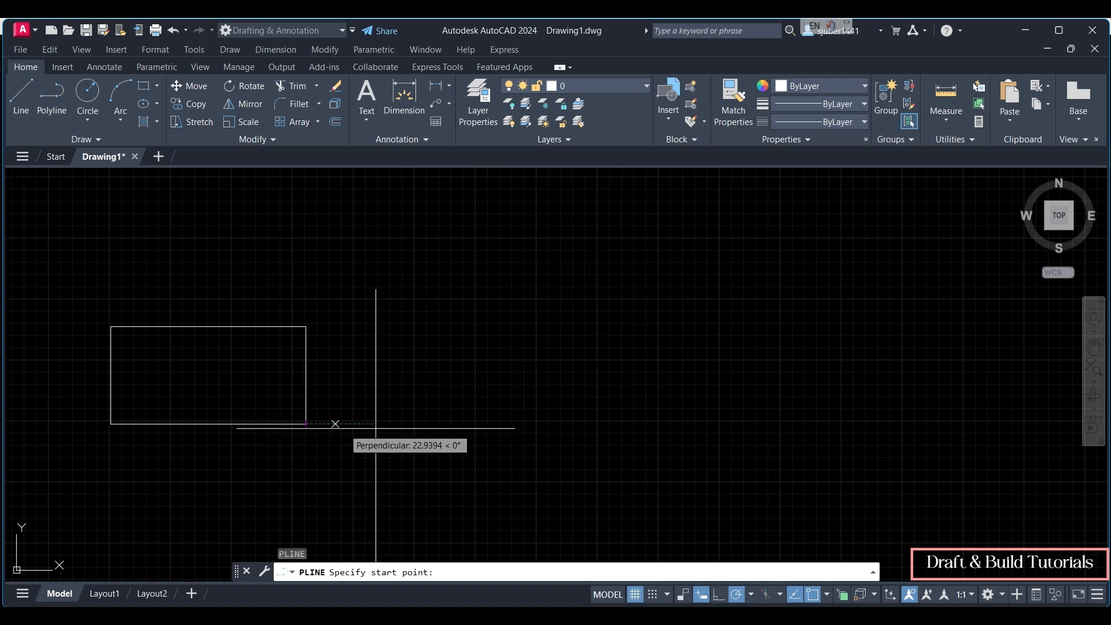
pyautogui.click(422, 423)
pyautogui.click(692, 423)
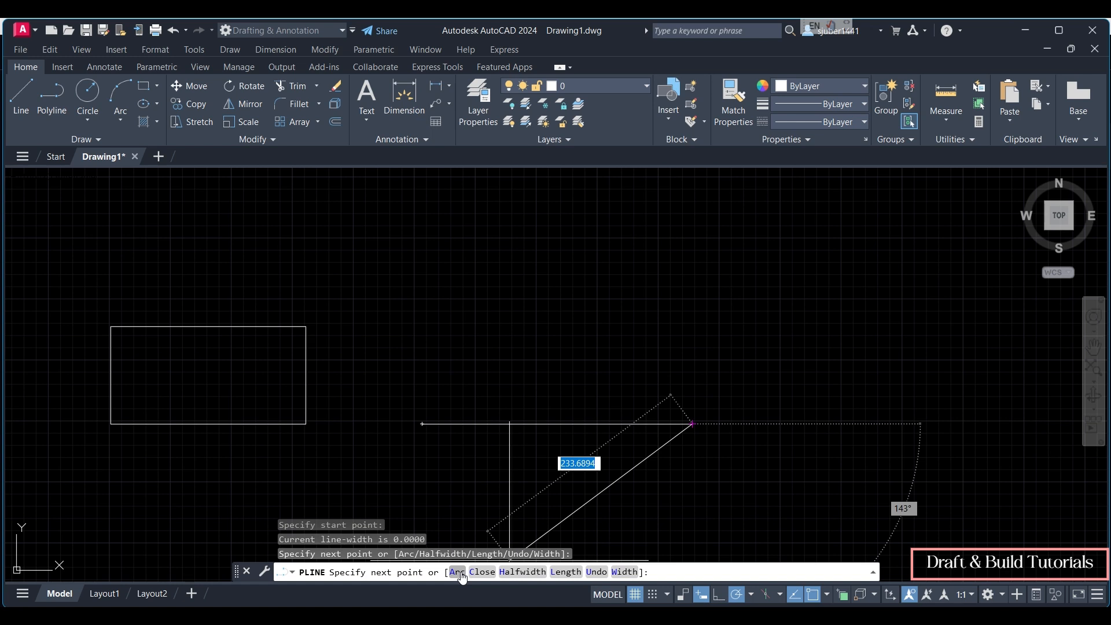
# Step: Switch the polyline to the Arc option and add five connected freehand arcs winding back leftward and up above the horizontal segment
pyautogui.write('a')
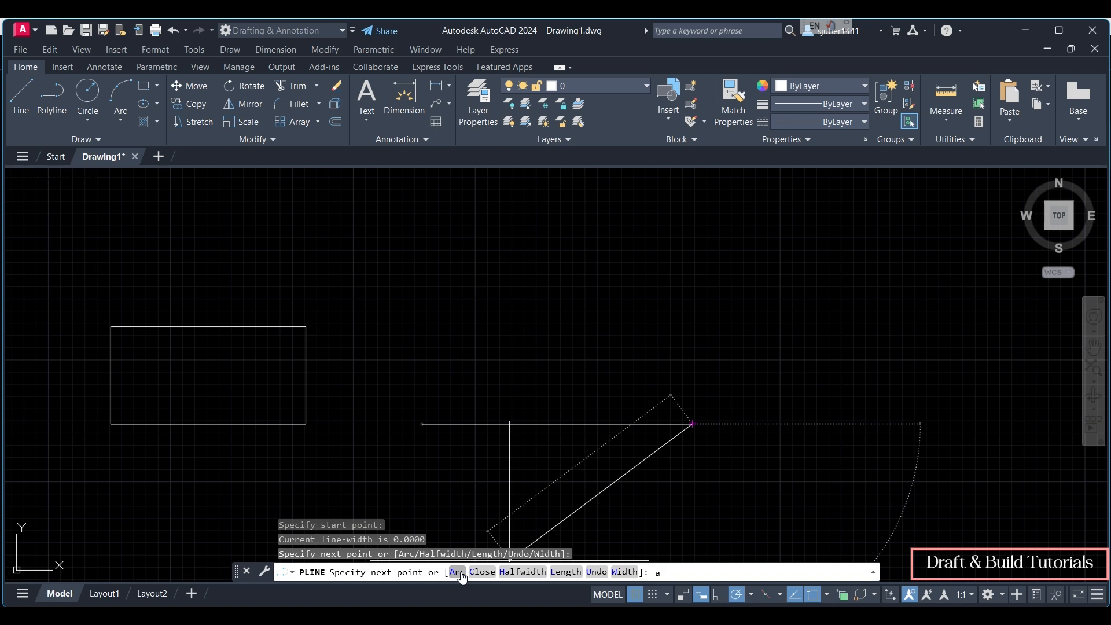
pyautogui.press('Return')
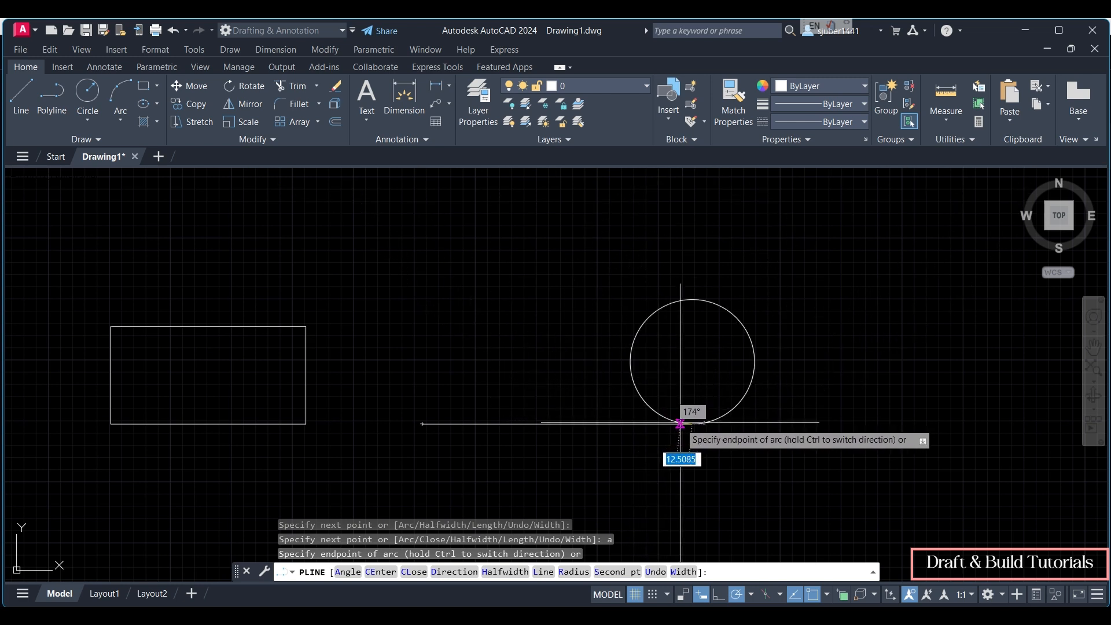
pyautogui.click(664, 375)
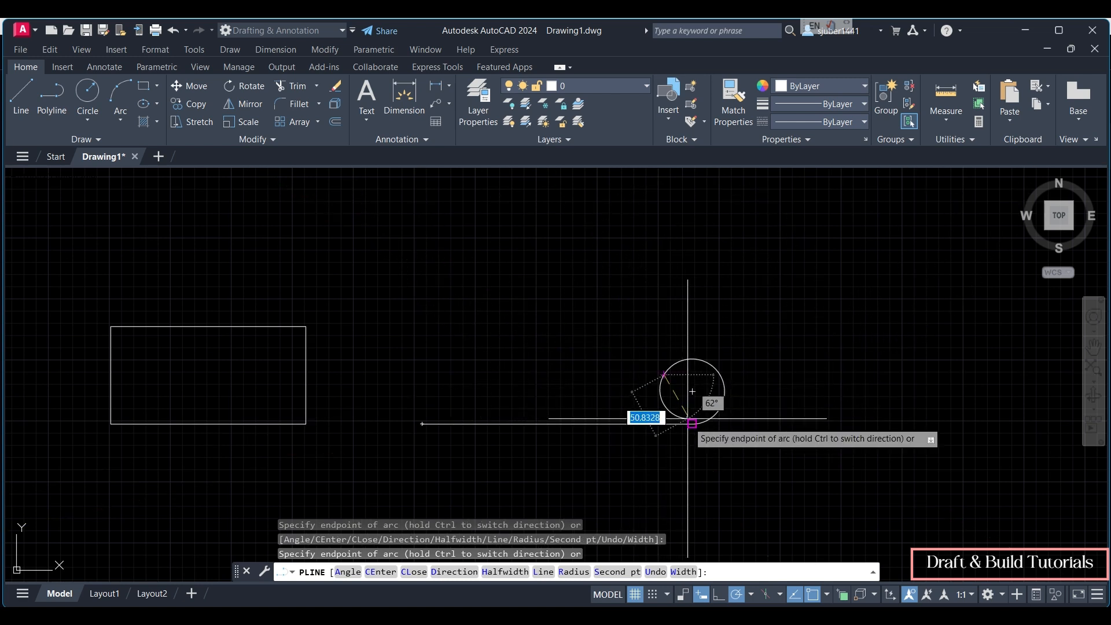
pyautogui.click(601, 358)
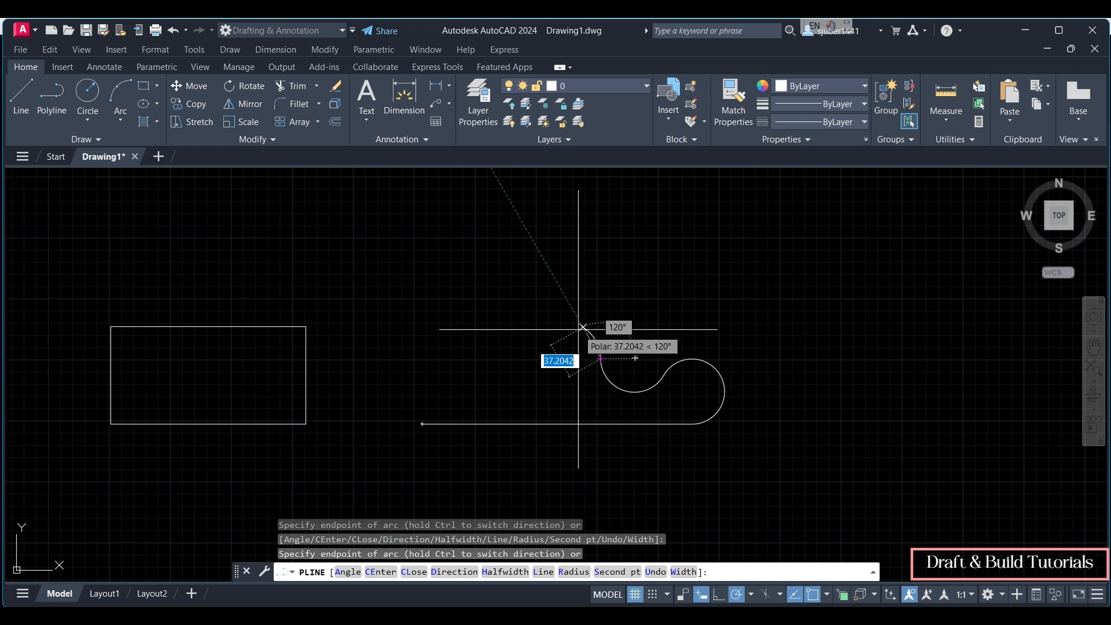
pyautogui.click(540, 350)
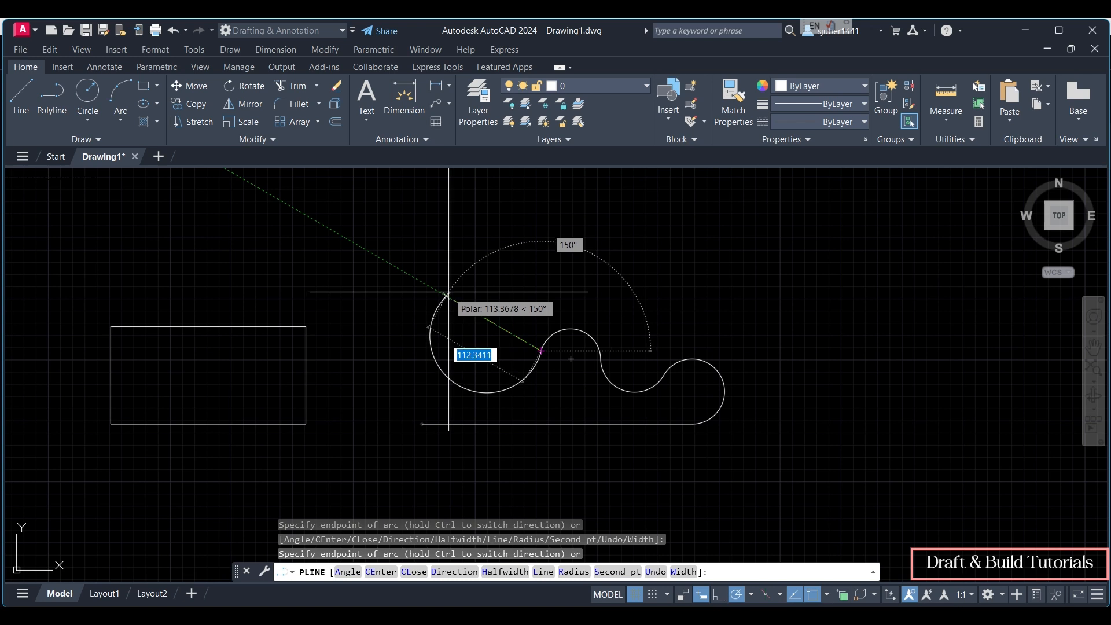
pyautogui.click(487, 347)
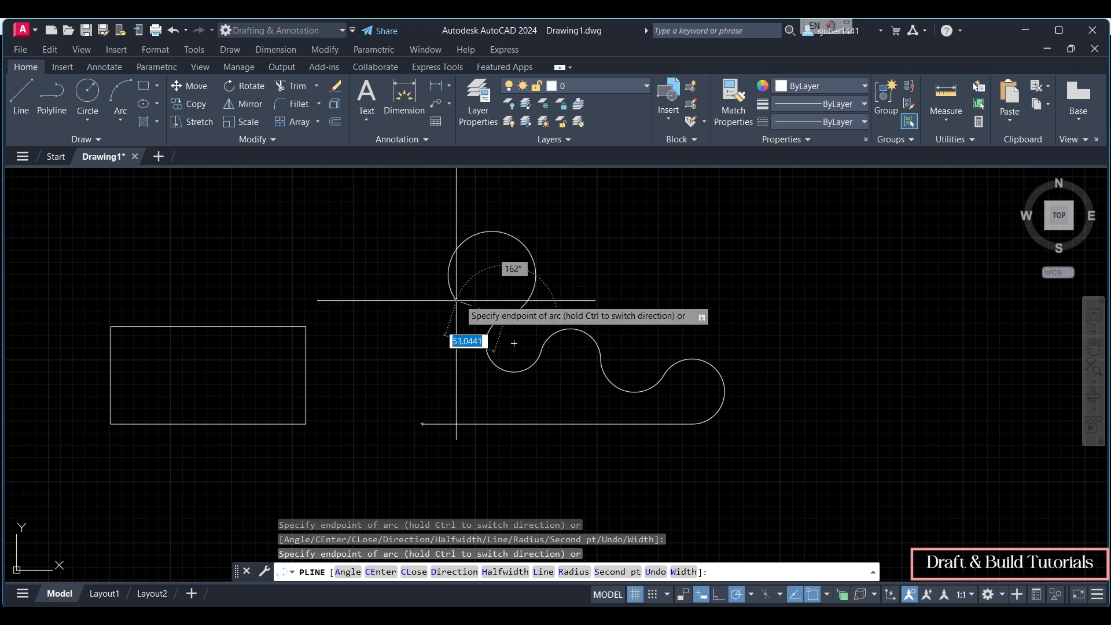
pyautogui.click(461, 292)
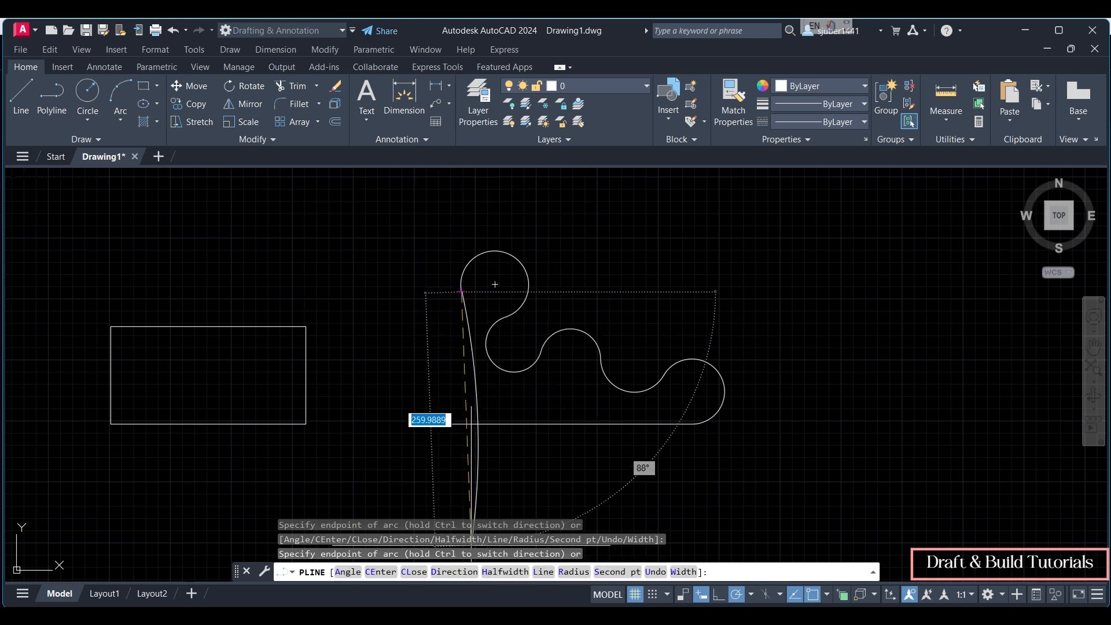
# Step: Try a straight polyline segment from the last arc's end to the polyline's start point, and undo that segment
pyautogui.click(542, 572)
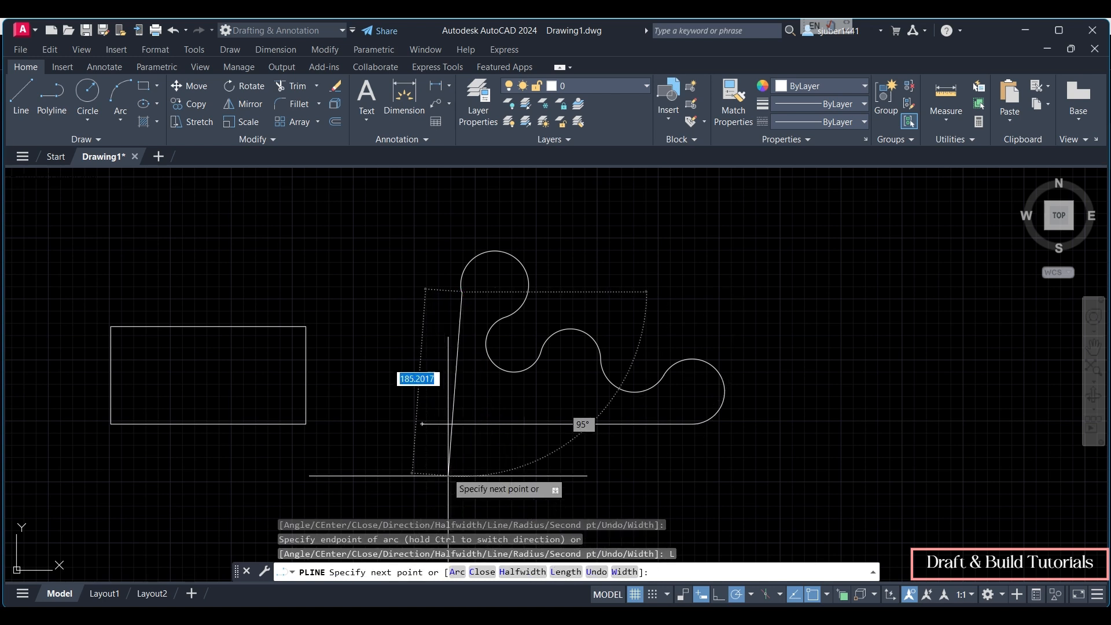
pyautogui.click(423, 424)
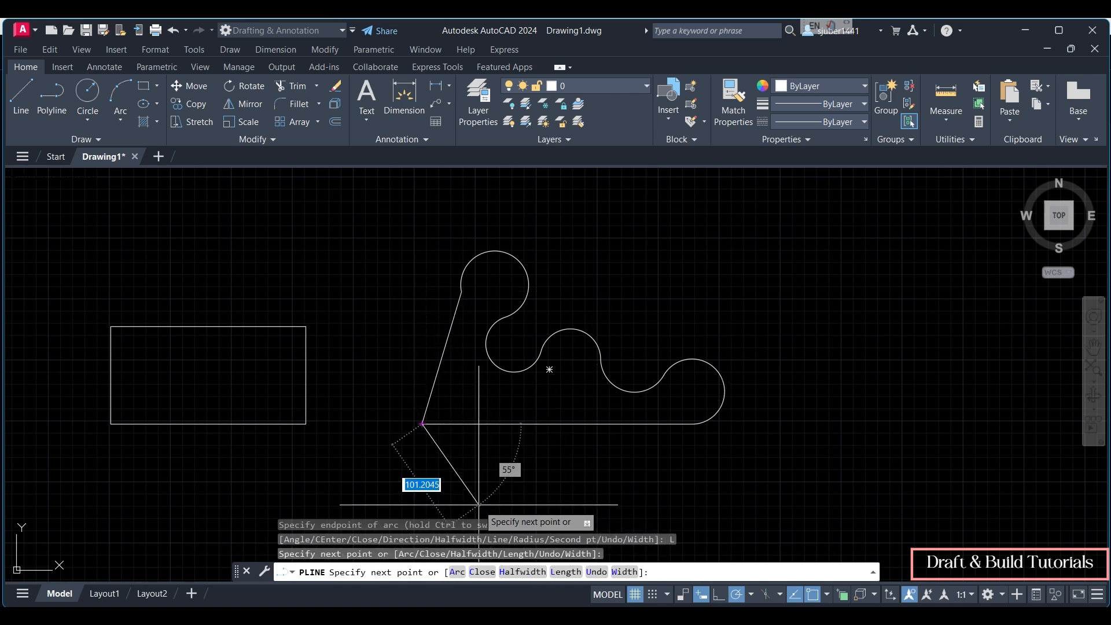
pyautogui.click(596, 572)
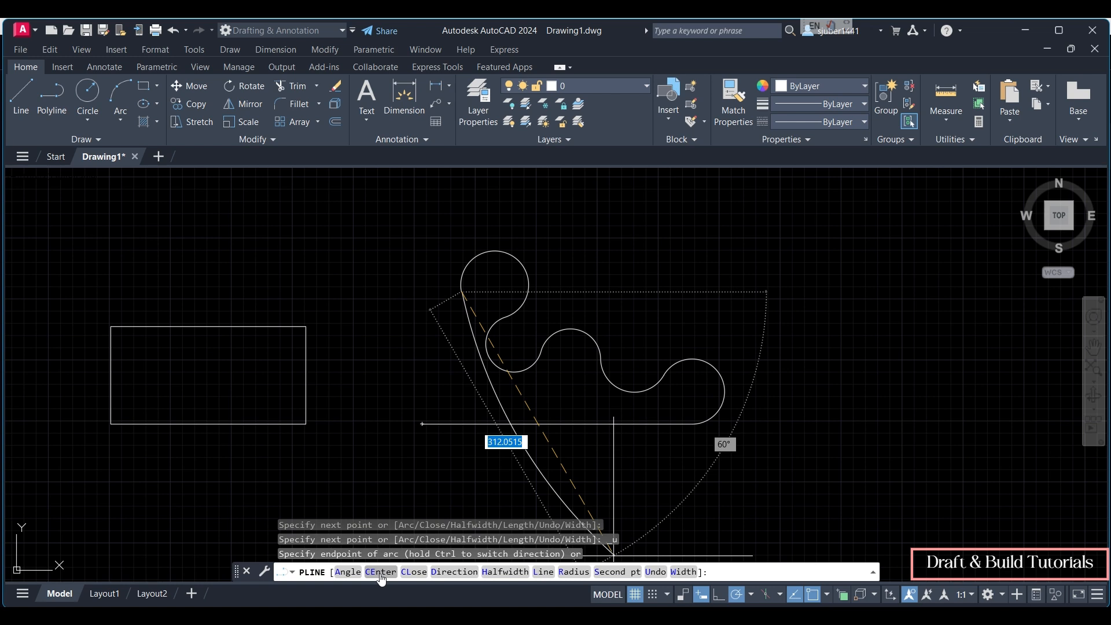
# Step: Close the polyline with an arc back to its start point using the arc-mode Close option
pyautogui.click(413, 573)
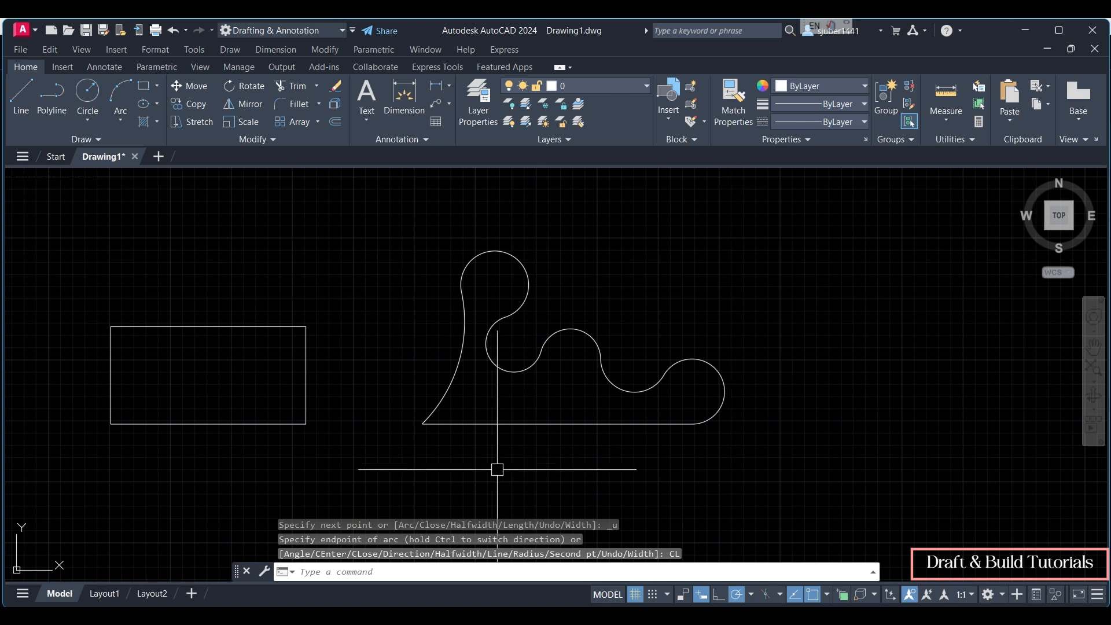
# Step: Start a polyline to the right of the closed arc shape and set its starting and ending half-widths to 5
pyautogui.moveTo(835, 311)
pyautogui.mouseDown(button='middle')
pyautogui.moveTo(749, 355)
pyautogui.moveTo(596, 335)
pyautogui.mouseUp(button='middle')
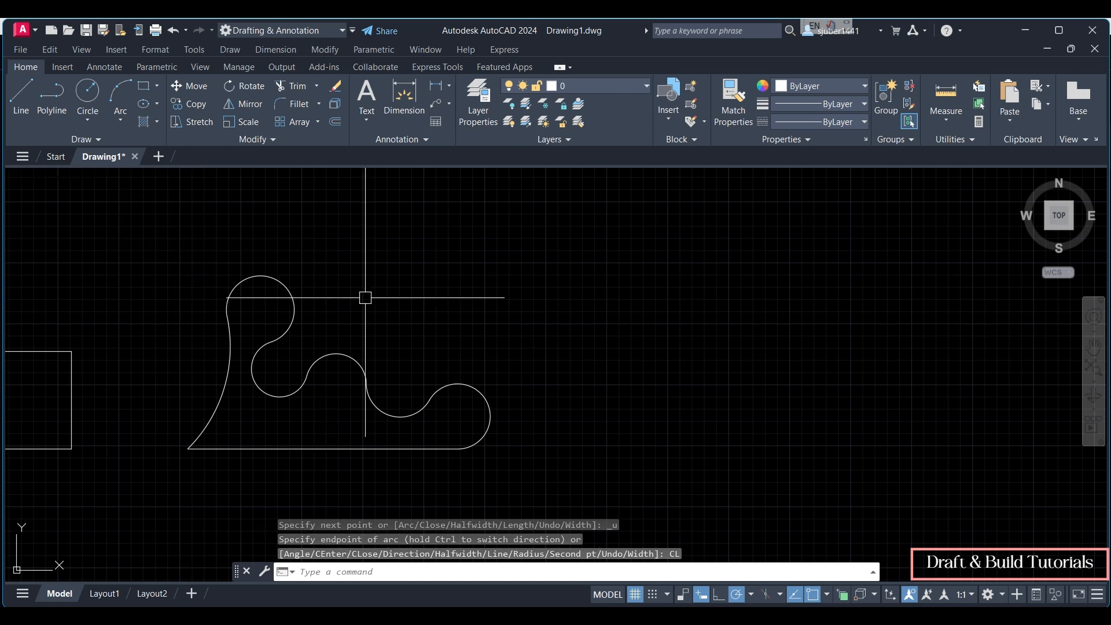
pyautogui.press('Return')
pyautogui.click(545, 368)
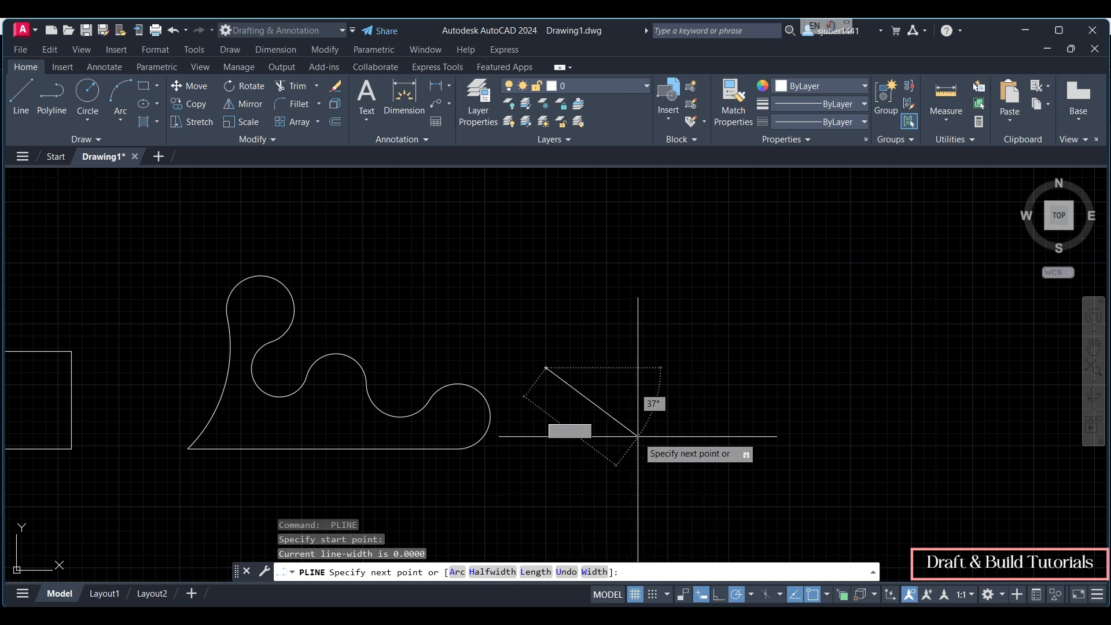
pyautogui.click(488, 572)
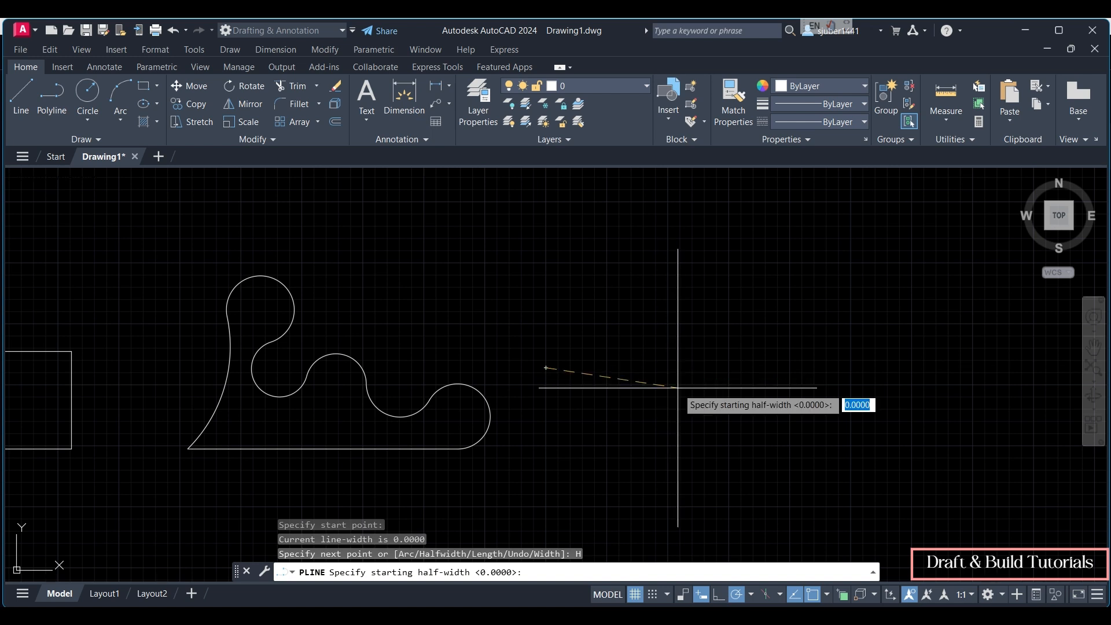
pyautogui.press('Return')
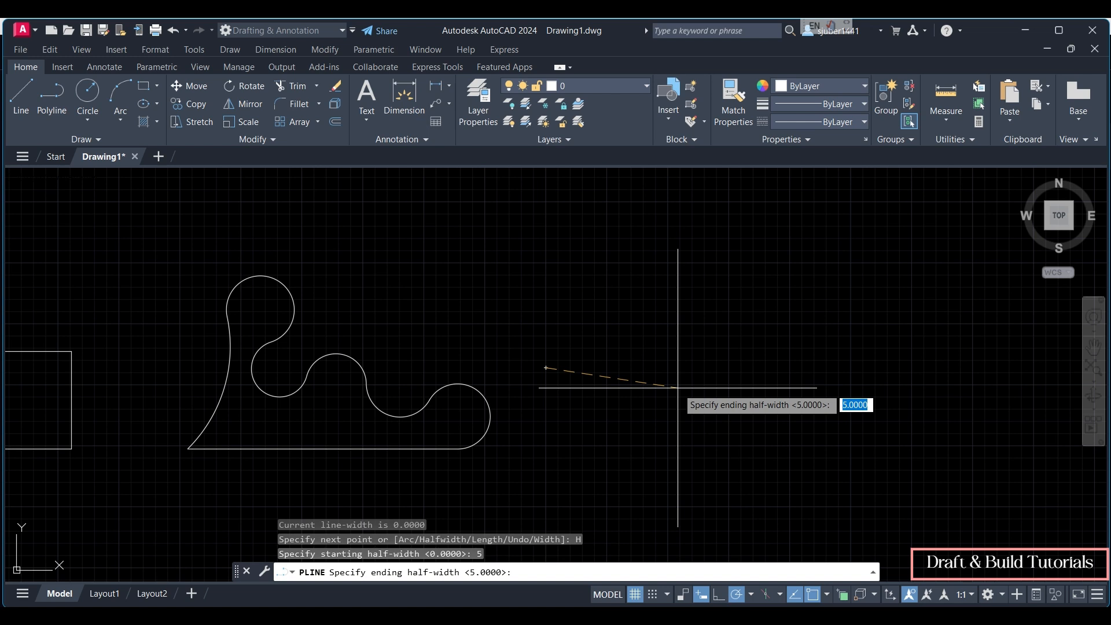
pyautogui.write('5')
pyautogui.press('Return')
# Step: Draw six connected thick polyline segments stepping rightward, with a horizontal first segment about 143 long, and end the polyline
pyautogui.scroll(2, 685, 367)
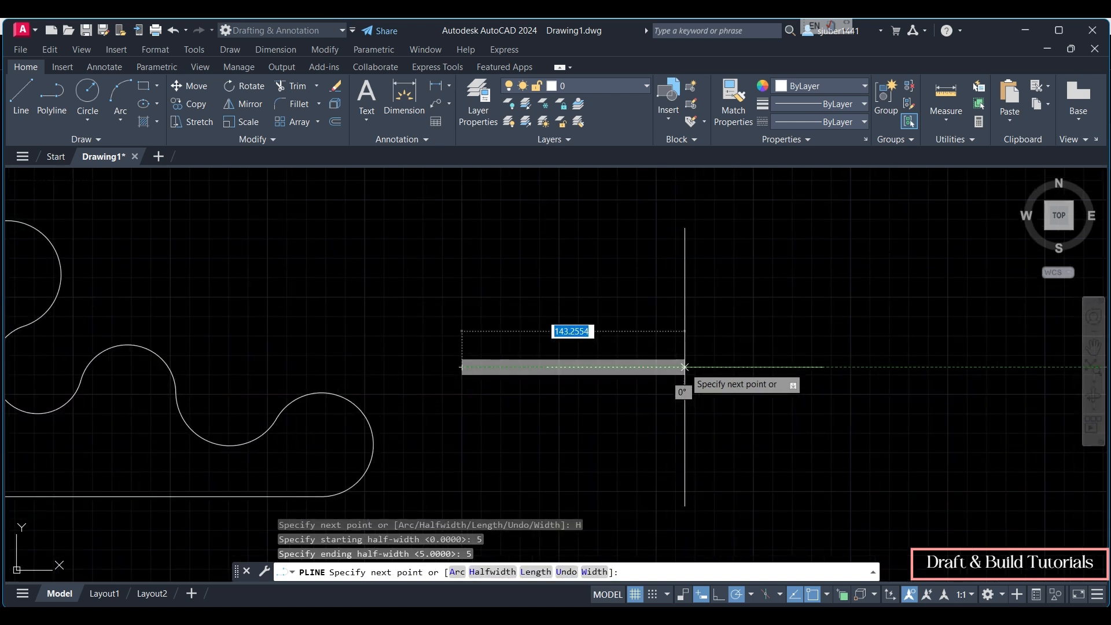
pyautogui.click(685, 367)
pyautogui.click(679, 441)
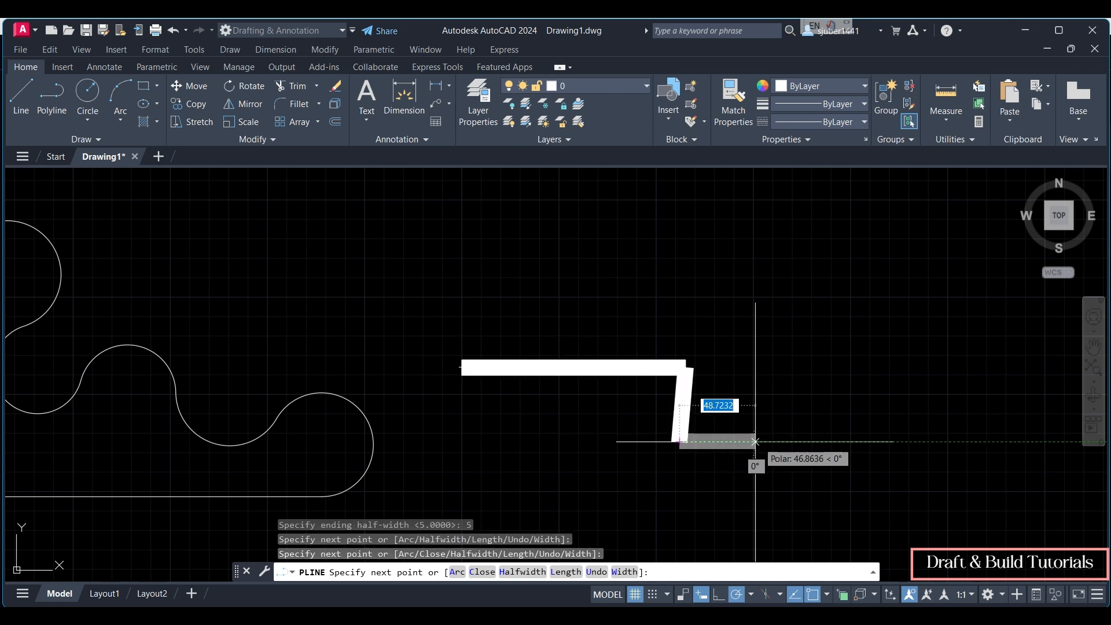
pyautogui.click(788, 442)
pyautogui.click(788, 352)
pyautogui.click(885, 352)
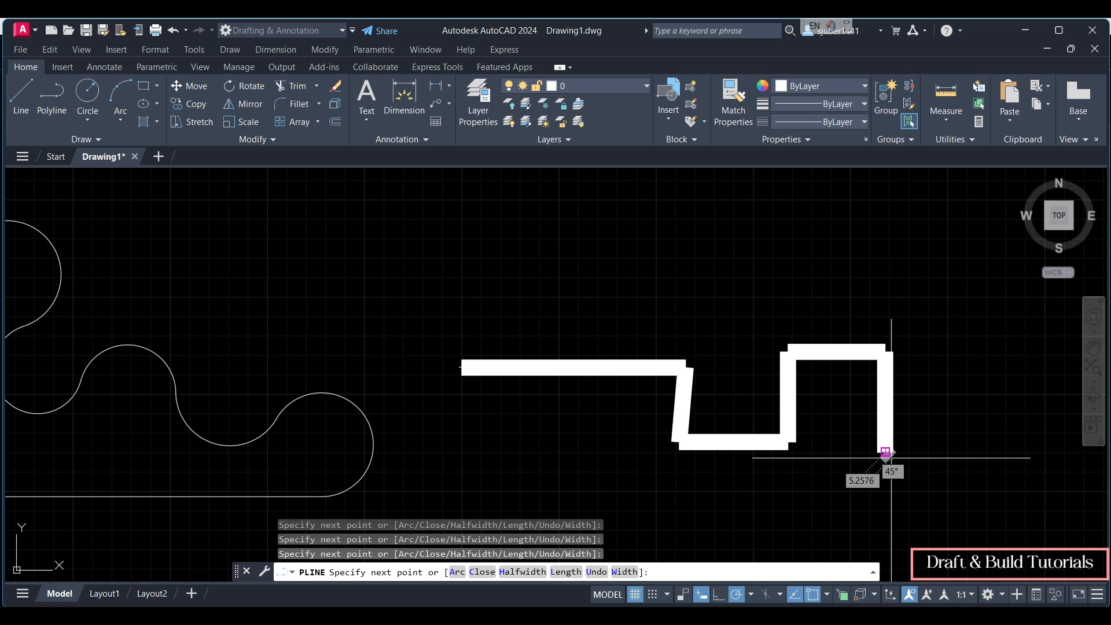
pyautogui.click(886, 451)
pyautogui.press('Escape')
# Step: Delete the thick stepped polyline to the right of the closed arc shape
pyautogui.scroll(-4, 926, 365)
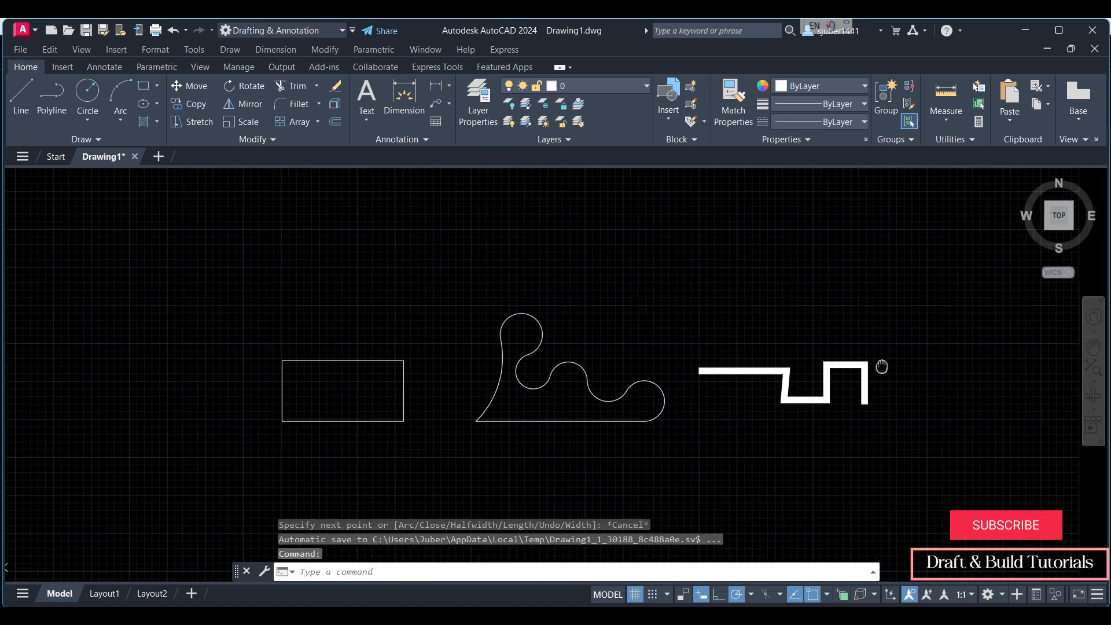
pyautogui.click(850, 335)
pyautogui.click(671, 434)
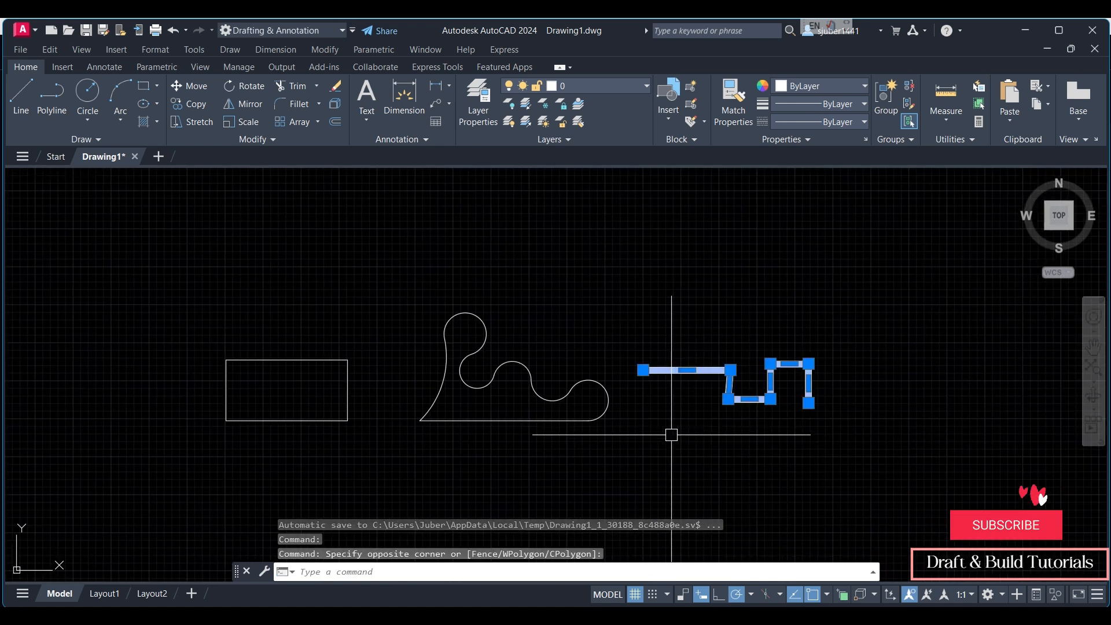
pyautogui.press('Delete')
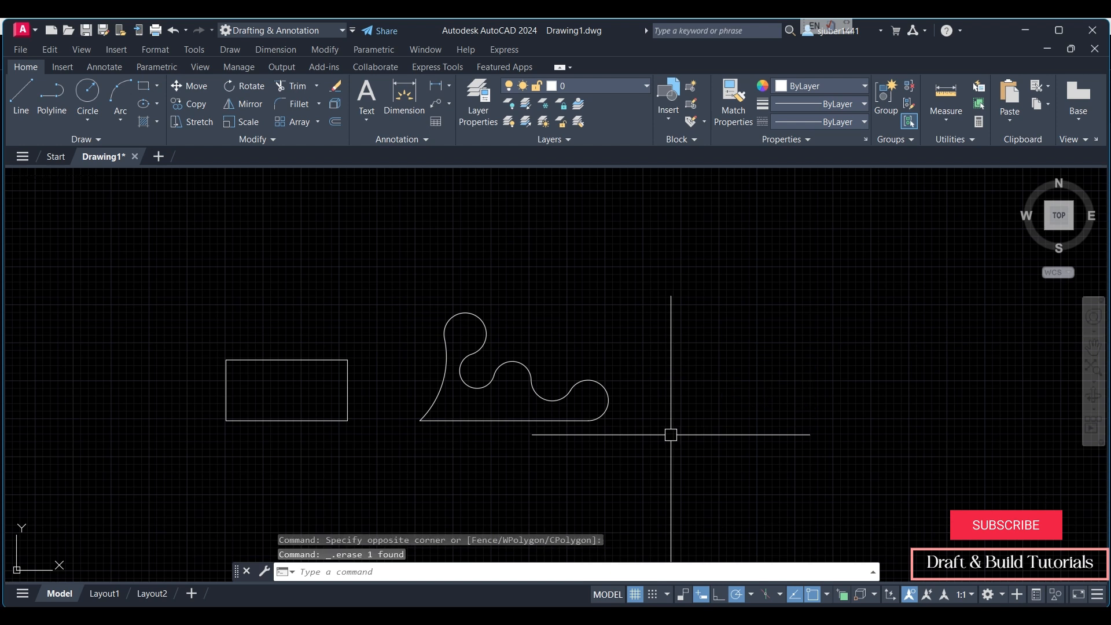
pyautogui.press('Return')
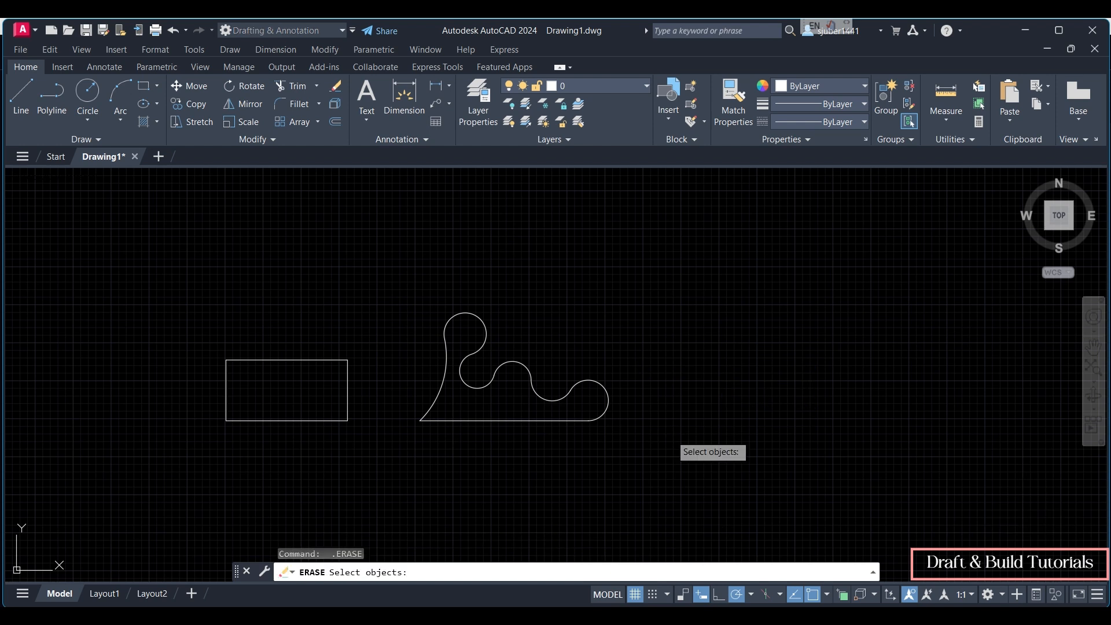
pyautogui.press('Escape')
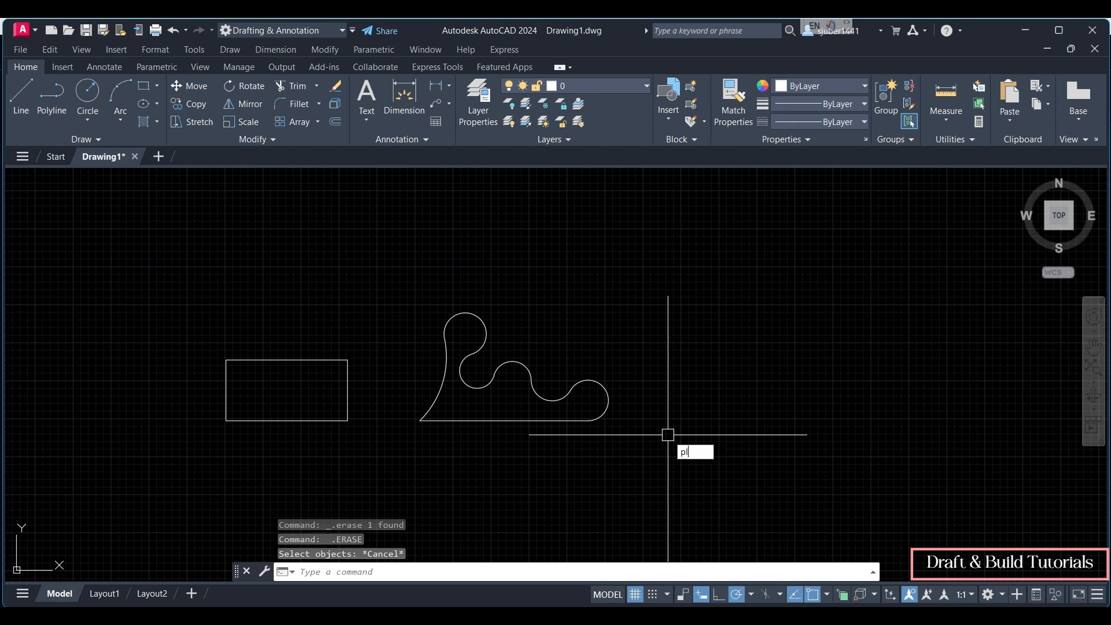
pyautogui.write('pl')
pyautogui.press('Return')
pyautogui.click(667, 435)
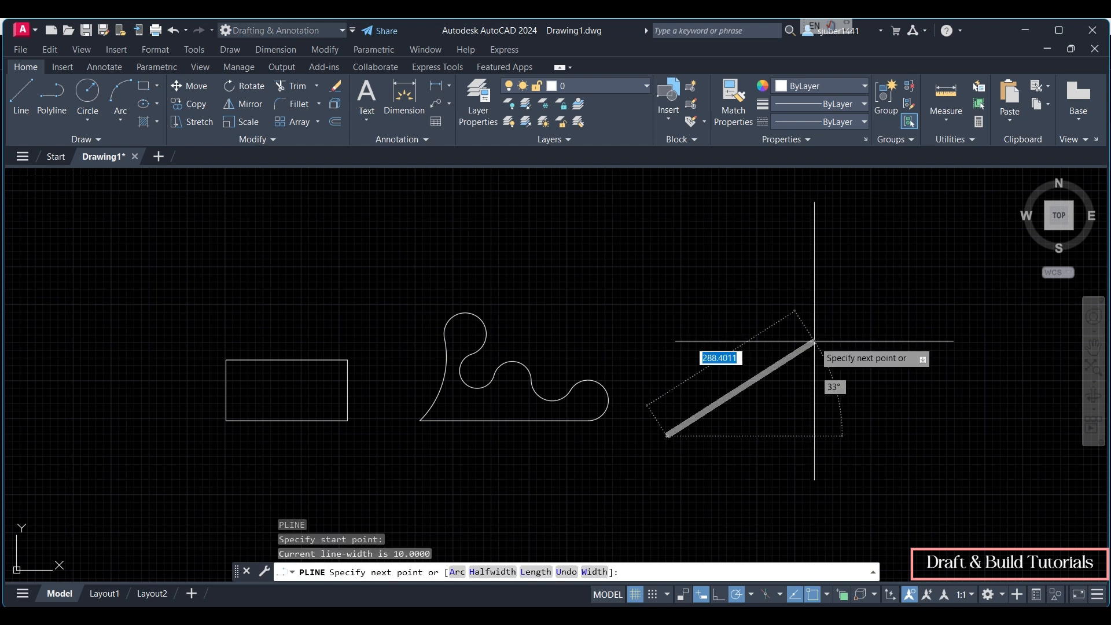
pyautogui.scroll(2, 814, 341)
pyautogui.moveTo(814, 344); pyautogui.dragTo(668, 310, button='middle')
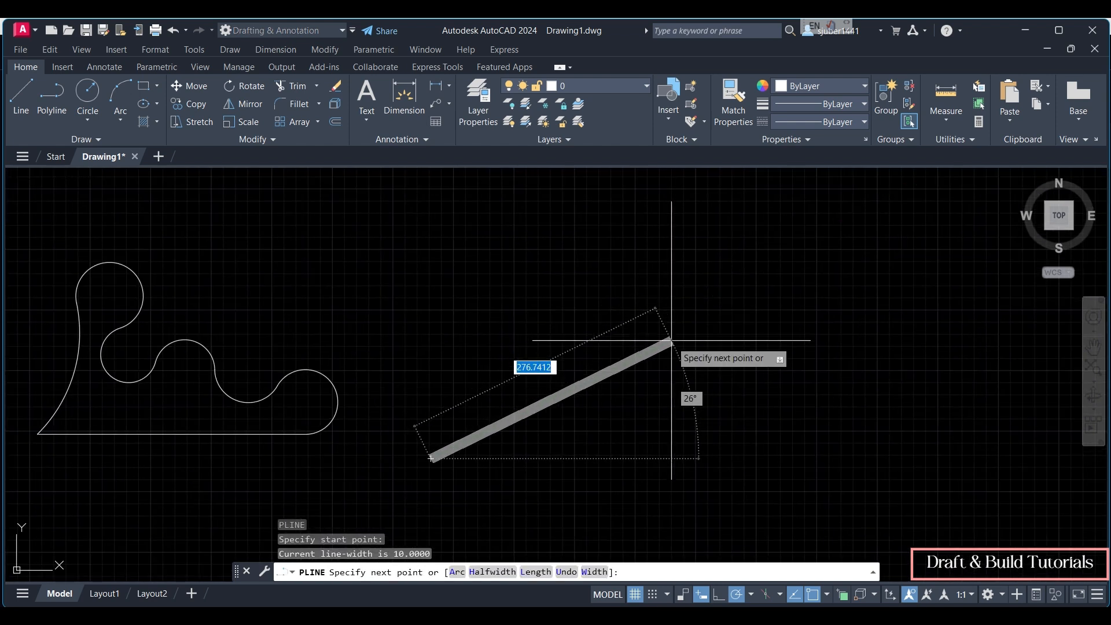
pyautogui.click(593, 572)
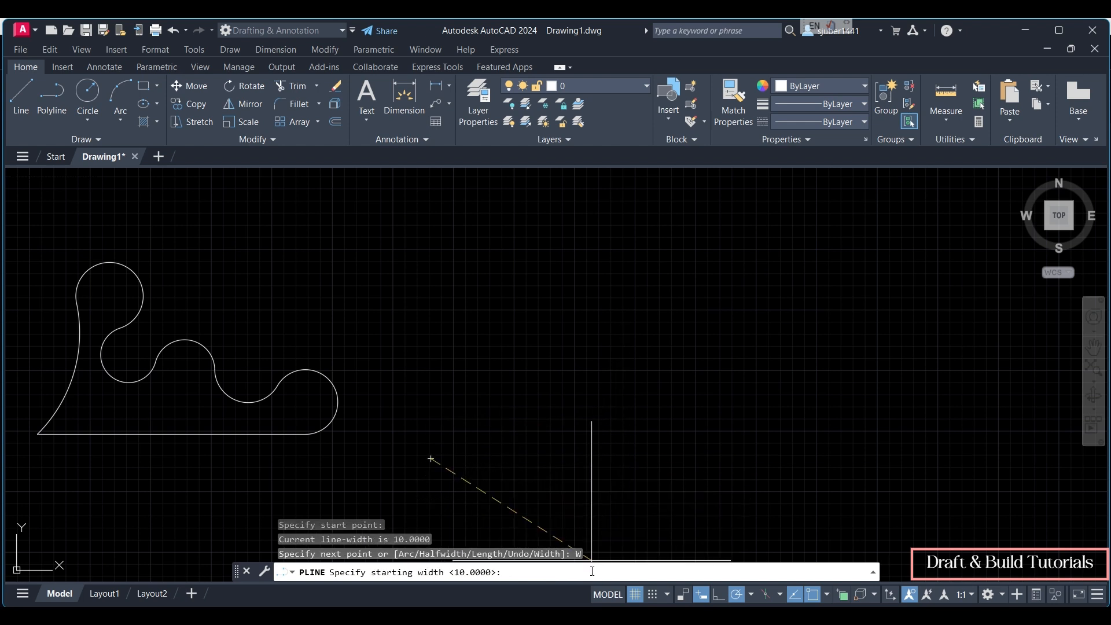
pyautogui.press('Escape')
pyautogui.press('Escape')
pyautogui.press('Escape')
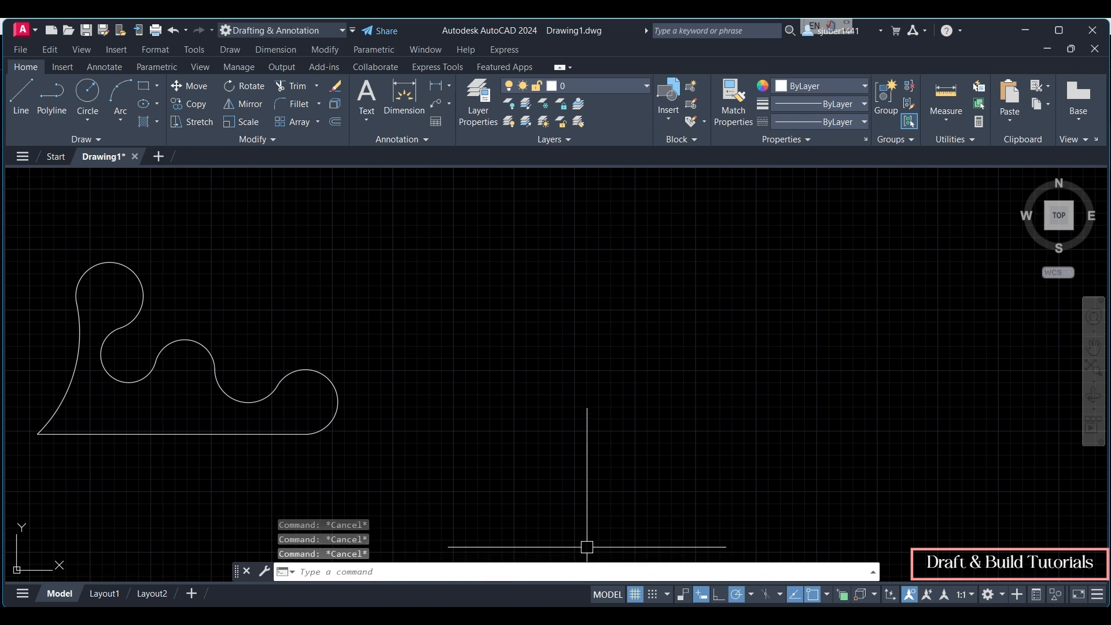
# Step: Draw a single tapered polyline segment rising to the right, with starting width 5 and ending width 10
pyautogui.write('pl')
pyautogui.press('Return')
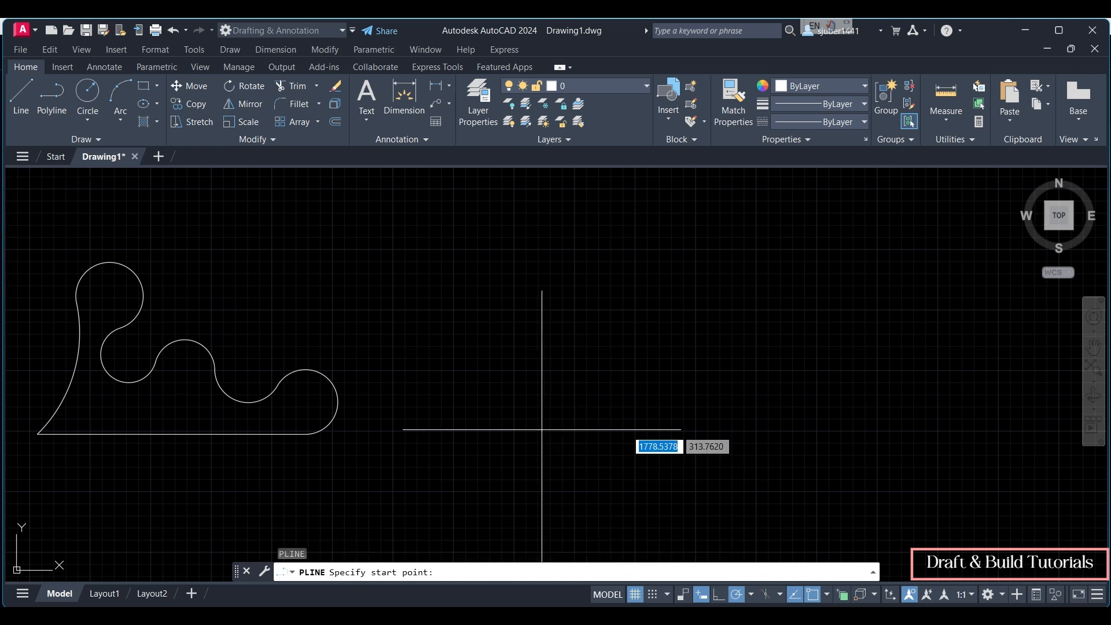
pyautogui.click(542, 430)
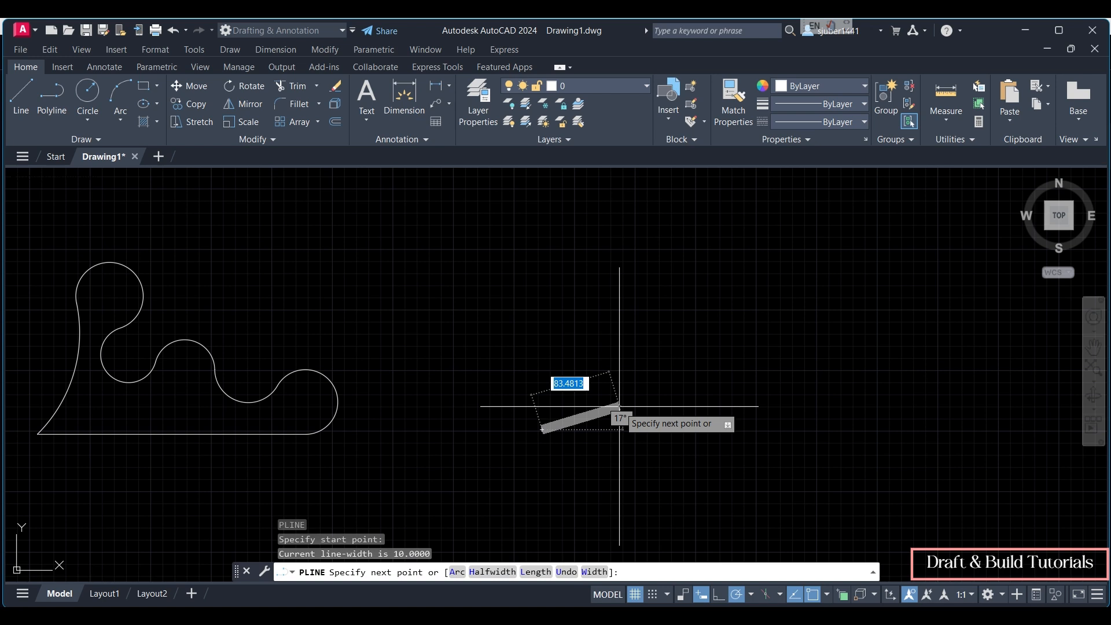
pyautogui.click(595, 572)
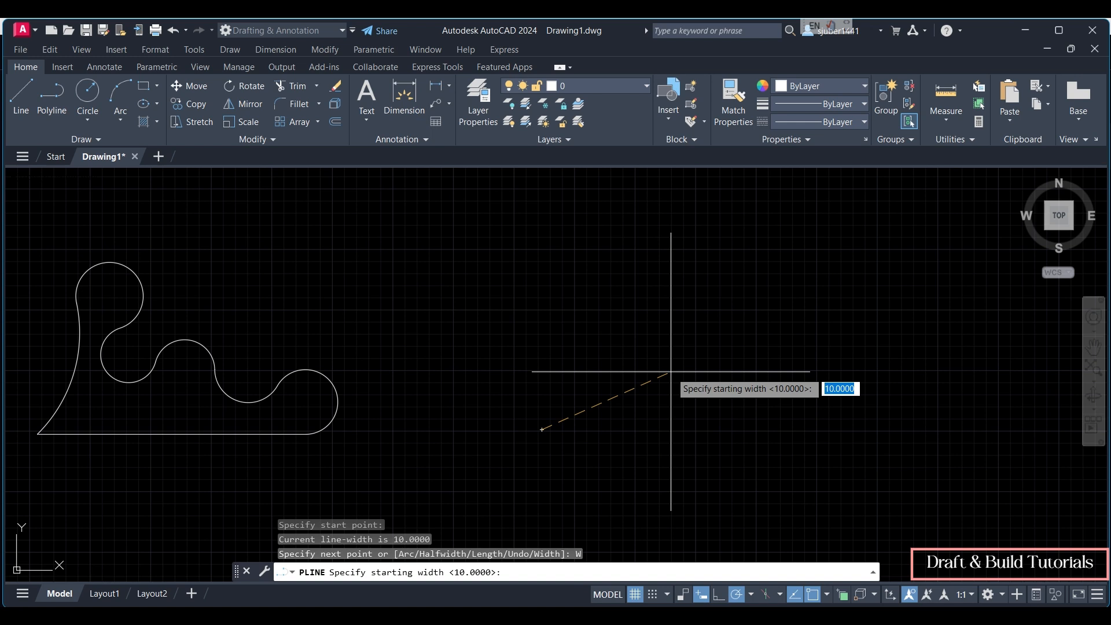
pyautogui.press('Return')
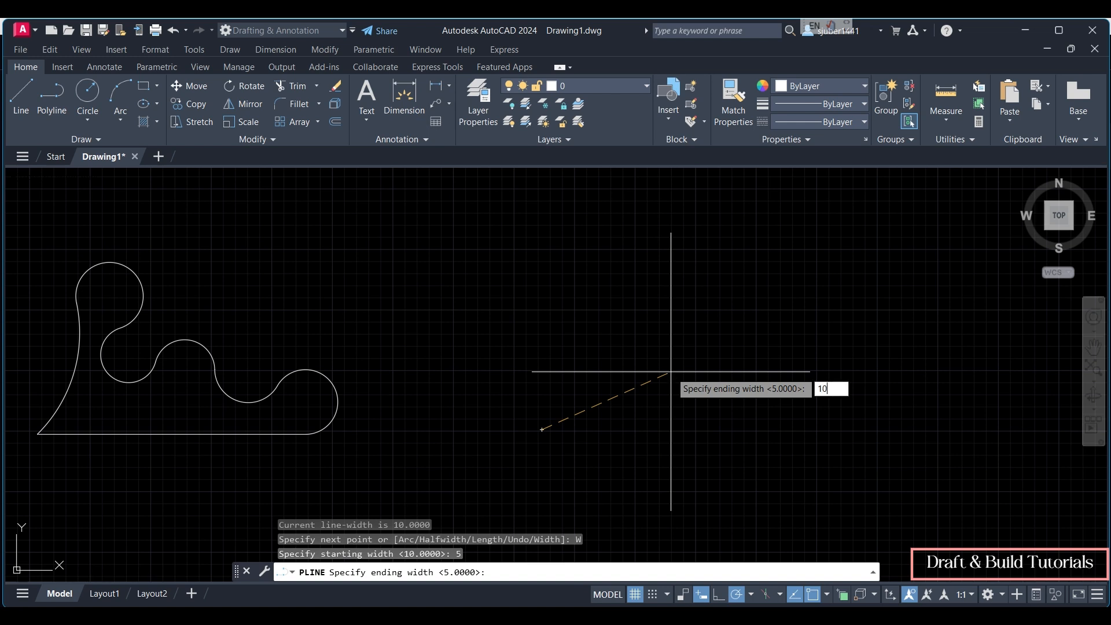
pyautogui.press('Return')
pyautogui.scroll(4, 671, 372)
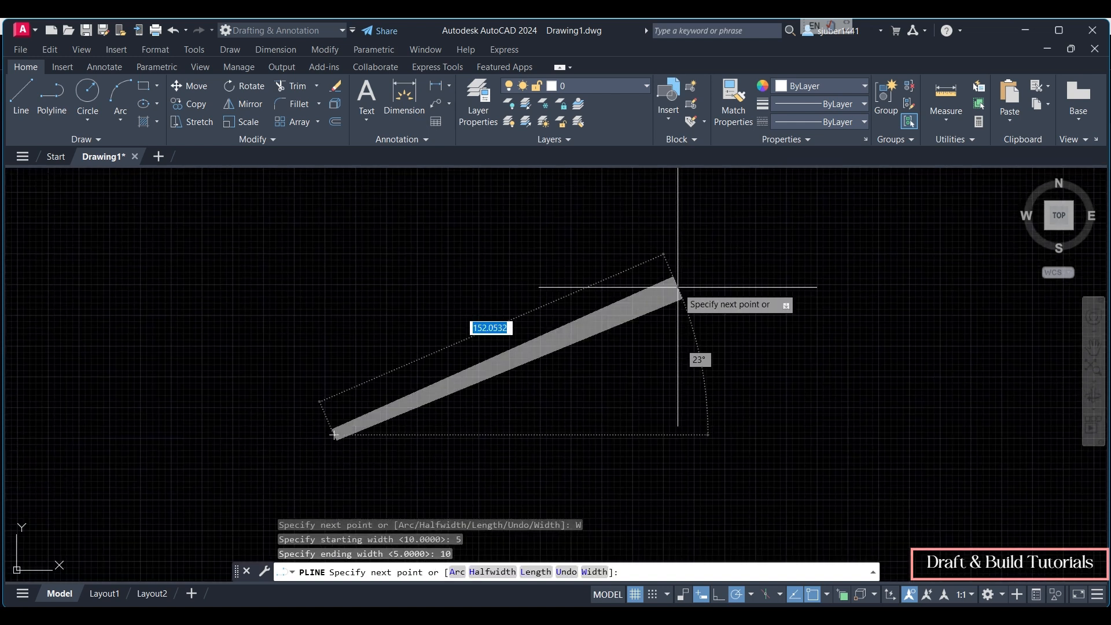
pyautogui.click(776, 260)
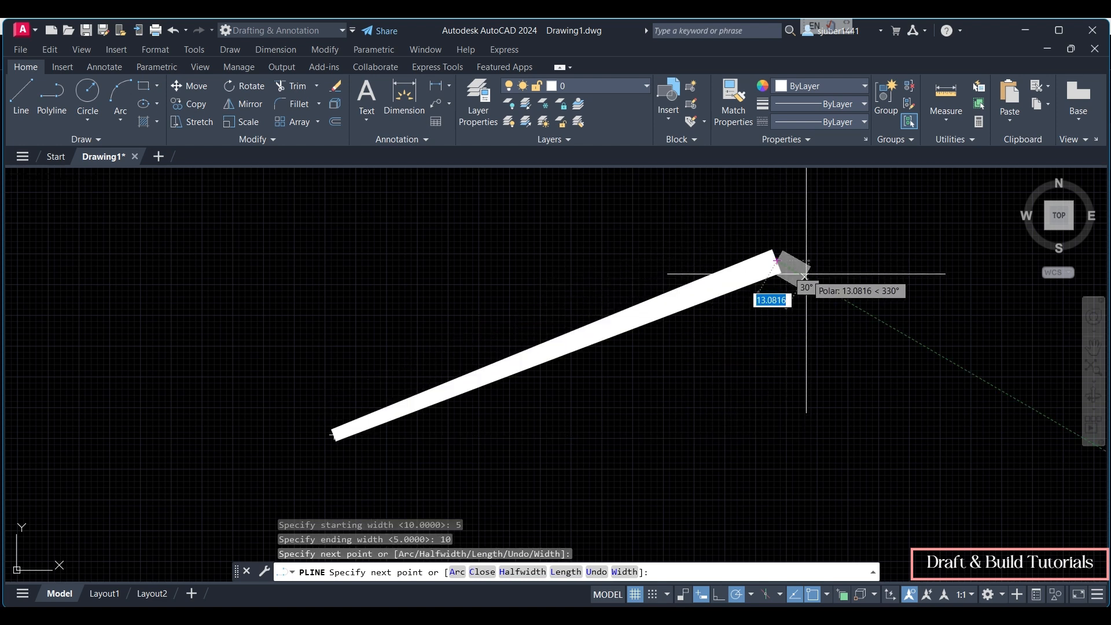
pyautogui.press('Escape')
# Step: Delete the tapered polyline segment
pyautogui.click(819, 231)
pyautogui.click(311, 447)
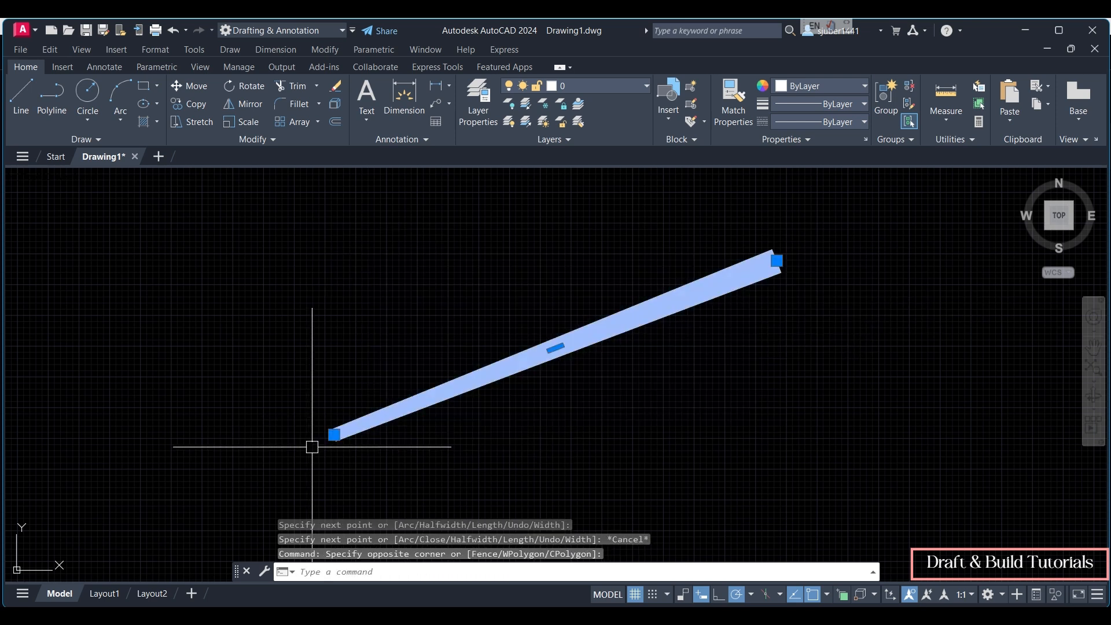
pyautogui.press('Delete')
# Step: Start another polyline to the right of the closed arc shape and set its starting and ending widths to 0
pyautogui.write('pl')
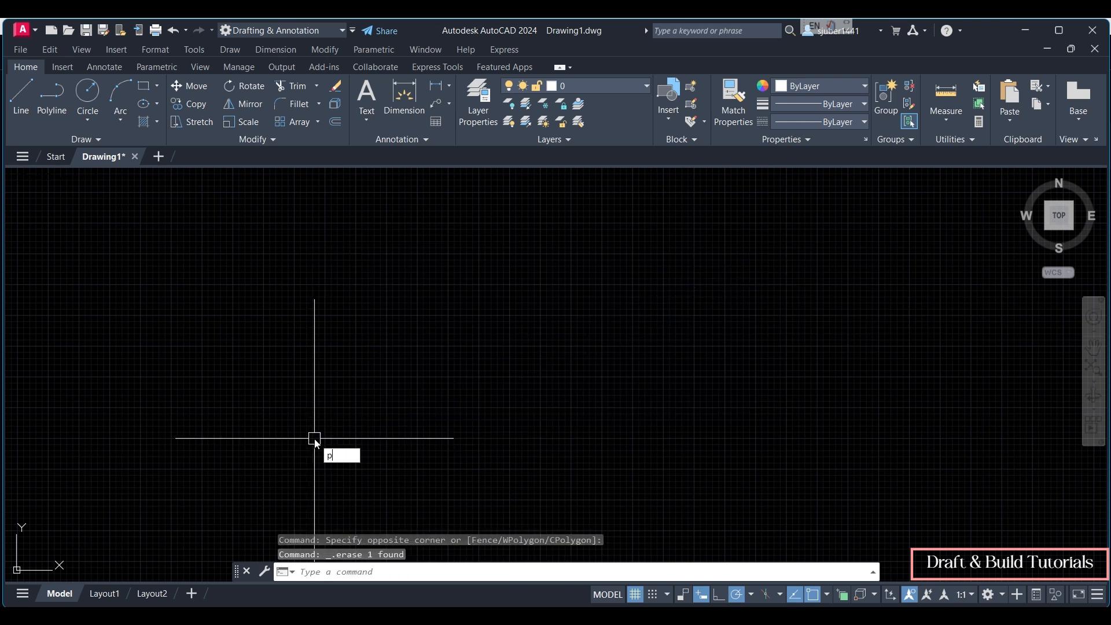
pyautogui.press('Return')
pyautogui.click(255, 389)
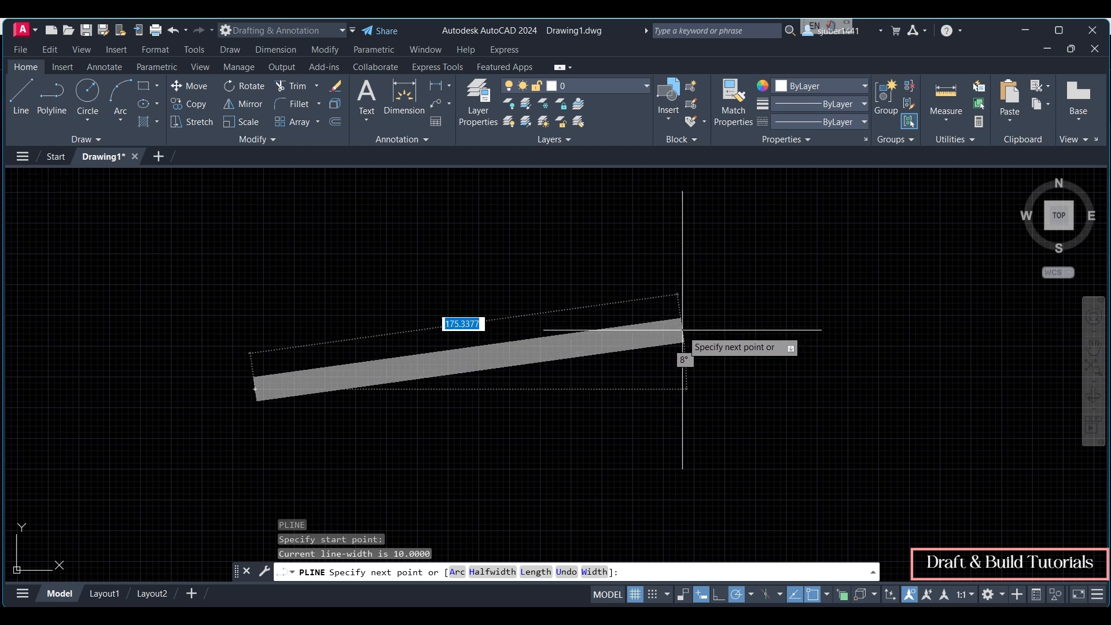
pyautogui.scroll(-6, 683, 330)
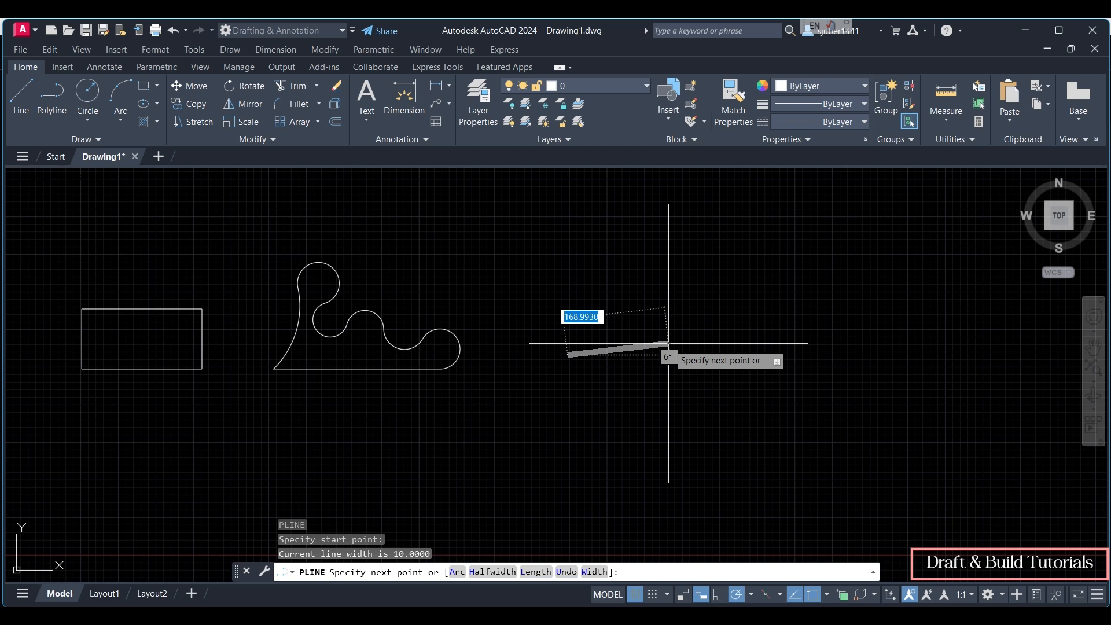
pyautogui.scroll(2, 668, 343)
pyautogui.click(594, 572)
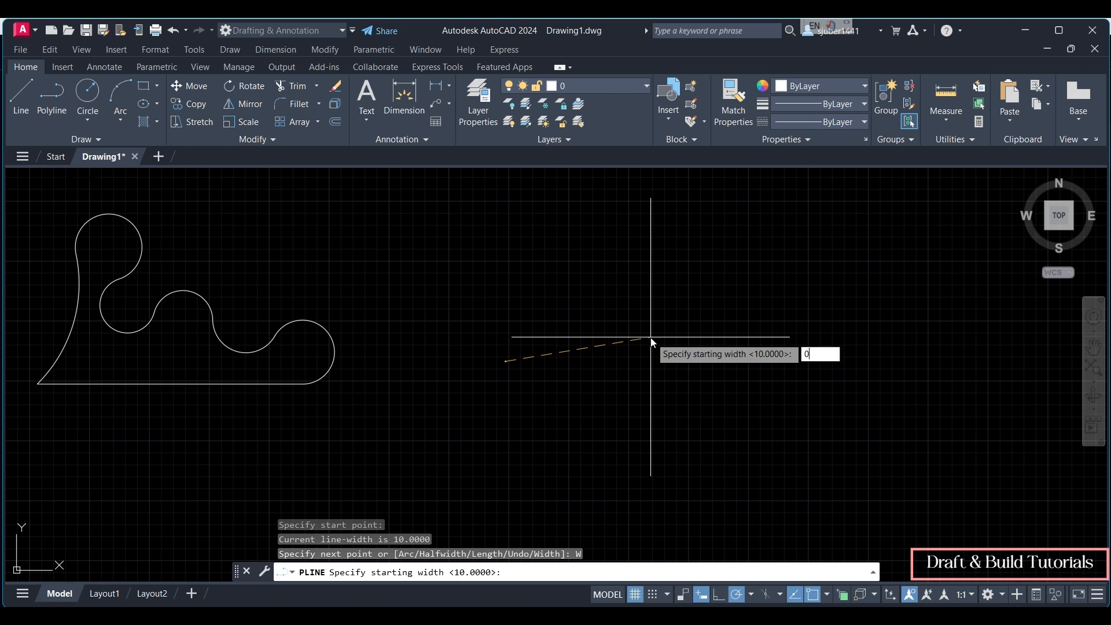
pyautogui.press('Return')
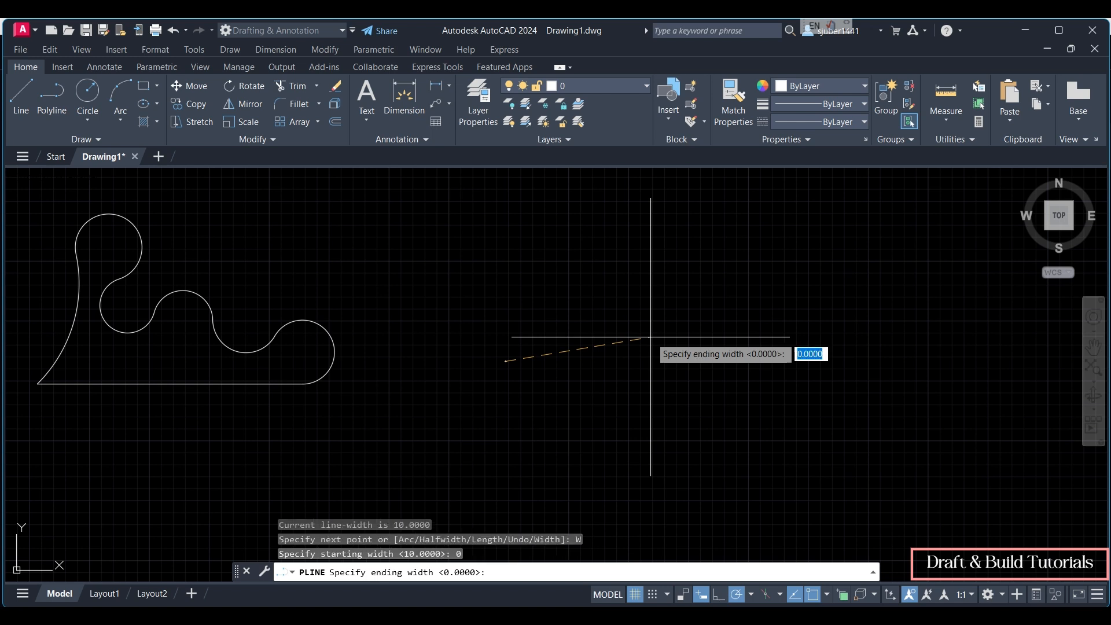
pyautogui.press('Return')
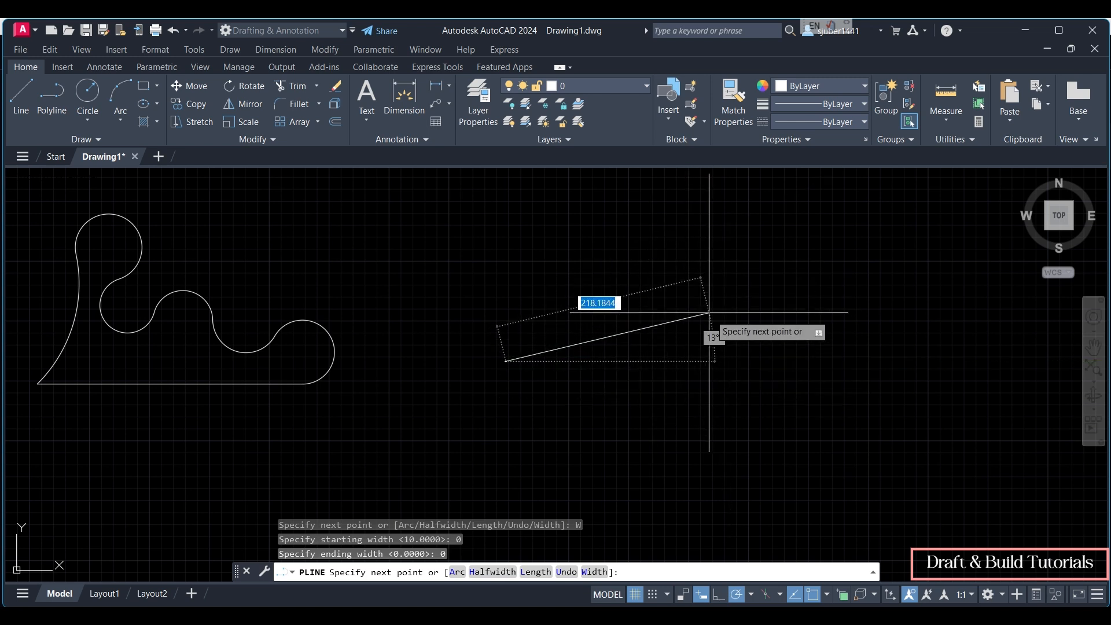
# Step: Draw five freehand zigzag polyline segments that cross one another, and end the polyline
pyautogui.click(679, 246)
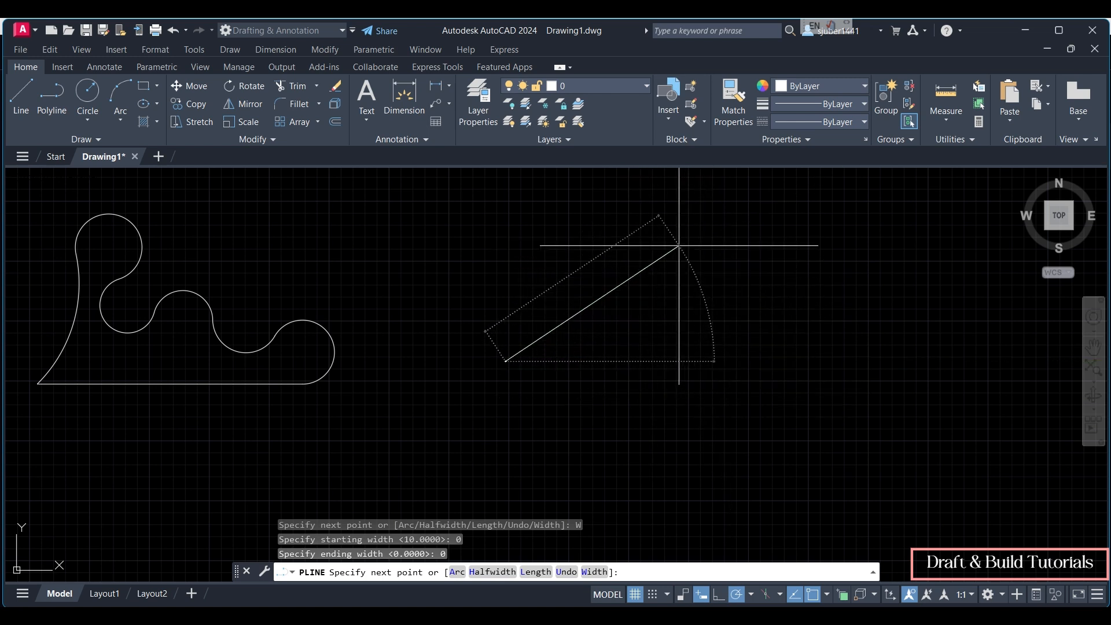
pyautogui.click(736, 375)
pyautogui.click(537, 261)
pyautogui.click(563, 415)
pyautogui.click(725, 281)
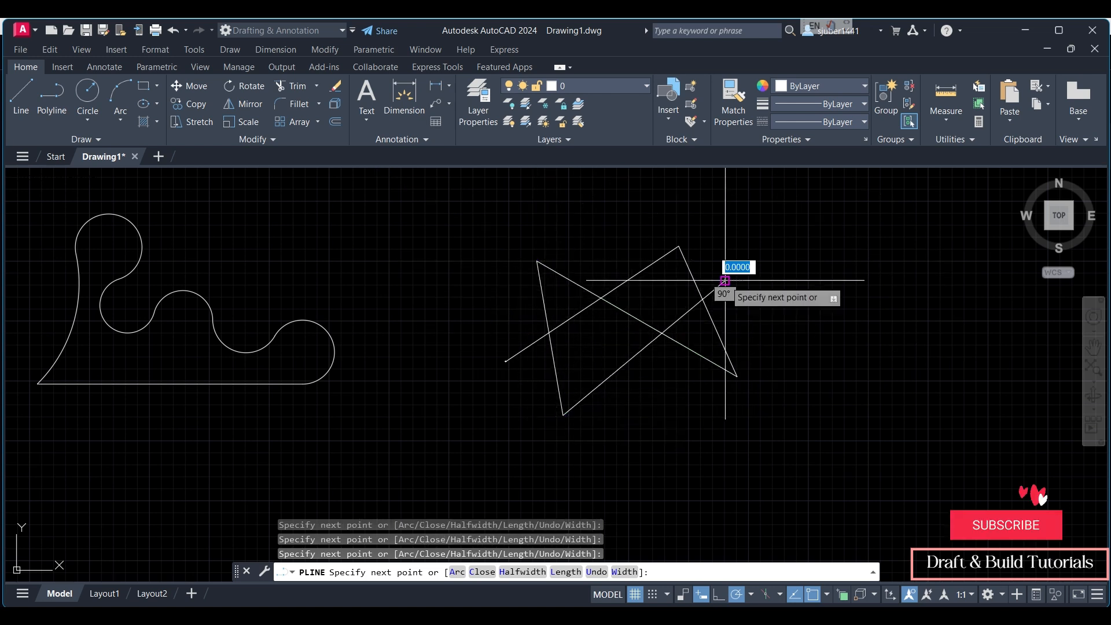
pyautogui.press('Escape')
# Step: Delete the crossing zigzag polyline
pyautogui.click(763, 200)
pyautogui.click(503, 414)
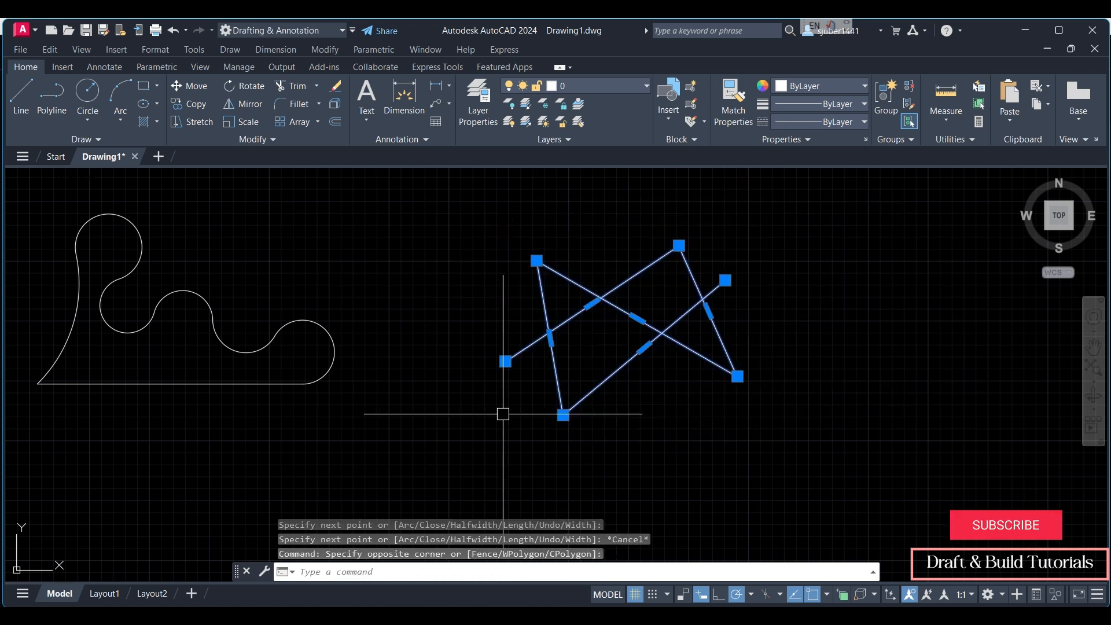
pyautogui.press('Delete')
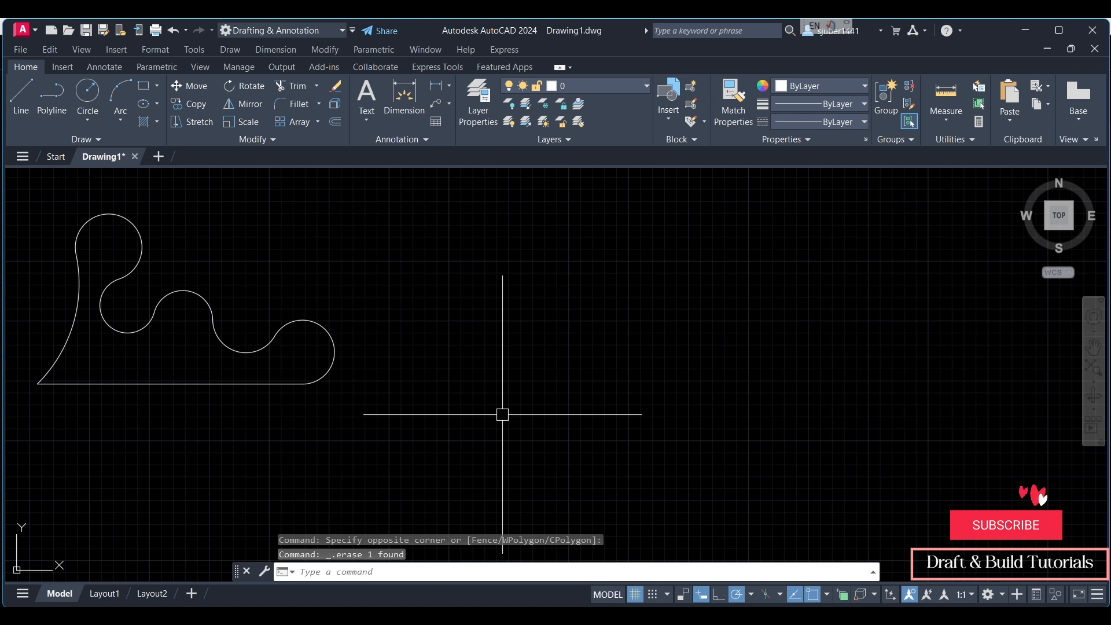
# Step: Start a polyline to the right of the closed arc shape and toggle polar tracking off and back on
pyautogui.write('pl')
pyautogui.press('Return')
pyautogui.click(480, 421)
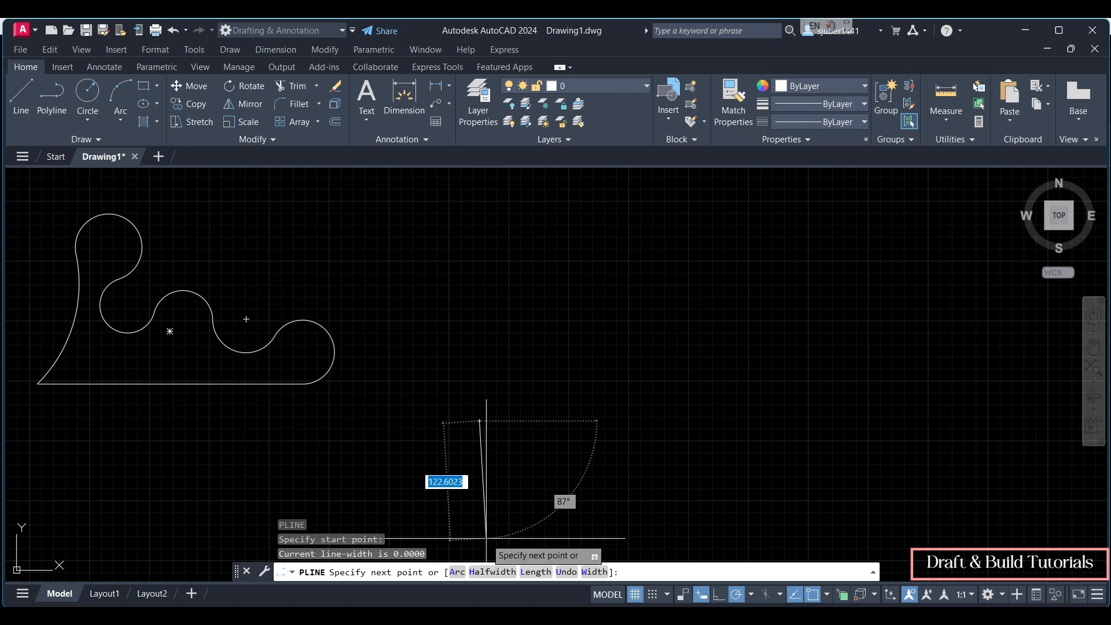
pyautogui.click(736, 596)
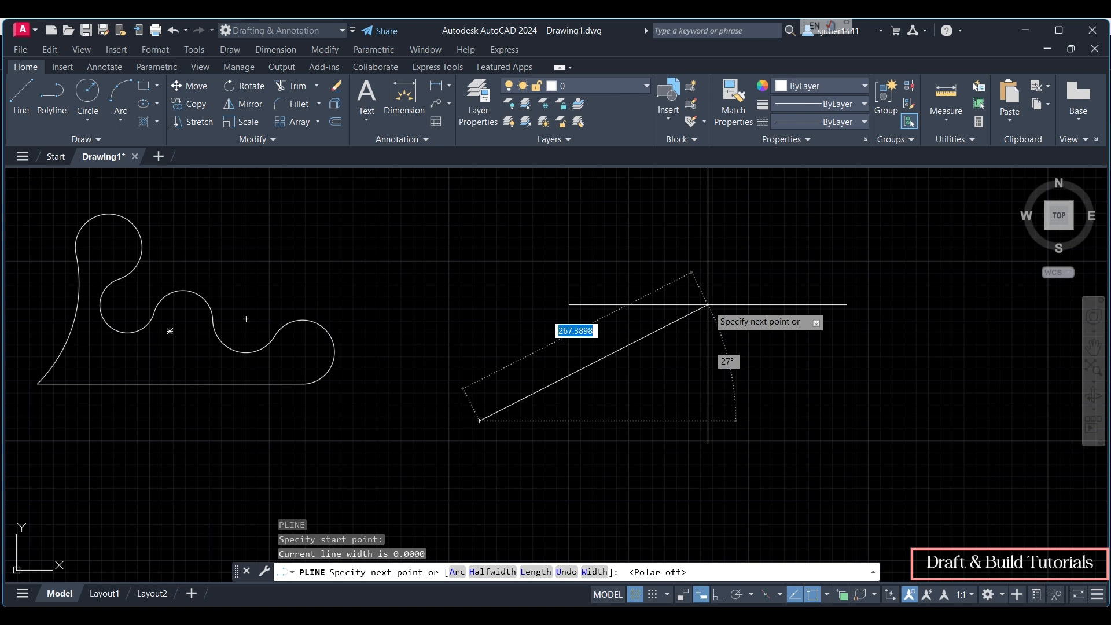
pyautogui.click(737, 594)
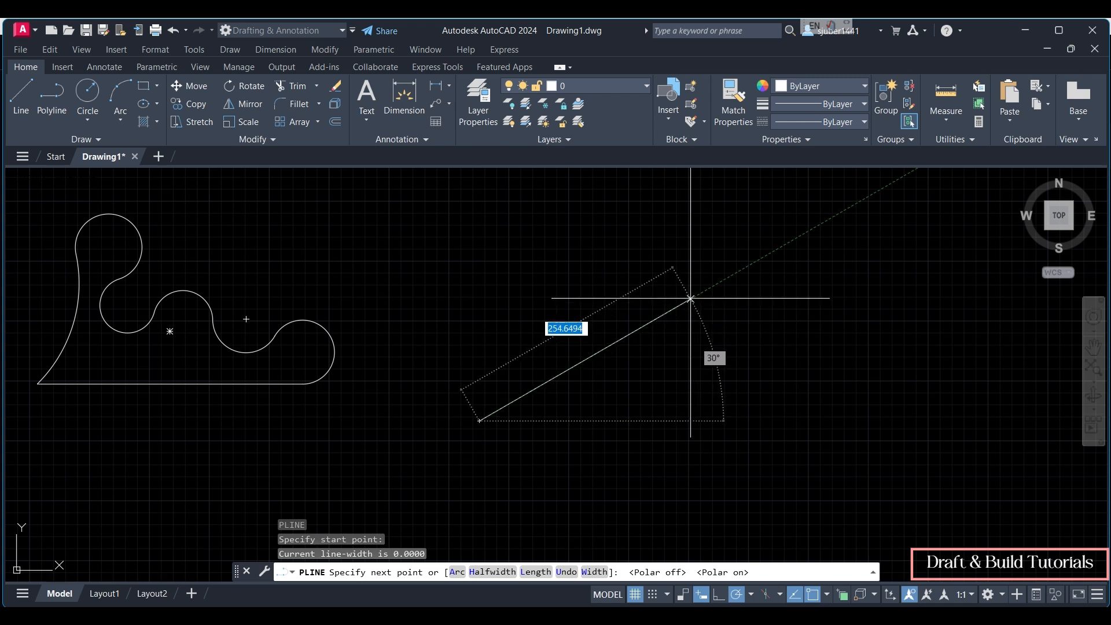
# Step: Draw a rising polyline segment about 255 long at 30°, add a second segment sloping down to the right, and end the polyline
pyautogui.click(690, 299)
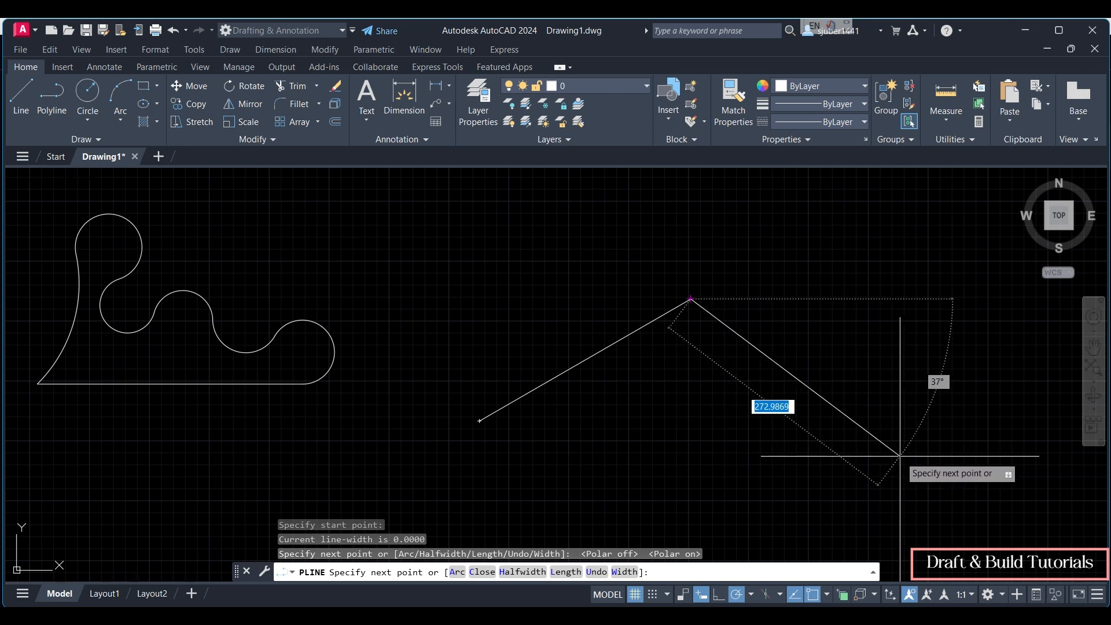
pyautogui.click(914, 428)
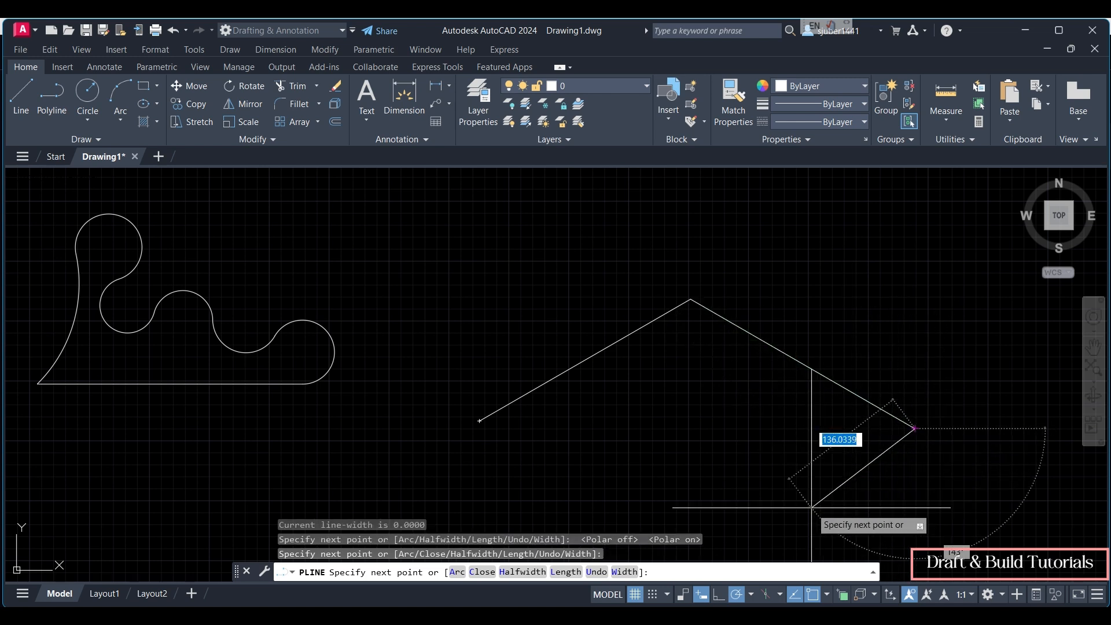
pyautogui.press('Escape')
# Step: Delete the two-segment, roof-shaped polyline
pyautogui.click(887, 305)
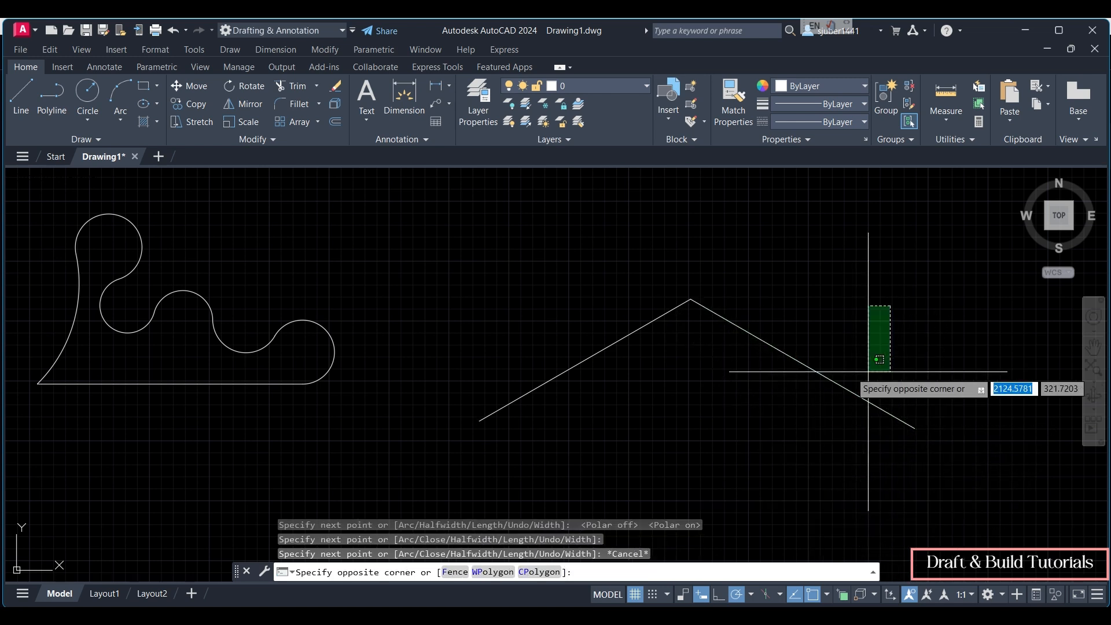
pyautogui.click(530, 407)
pyautogui.press('Delete')
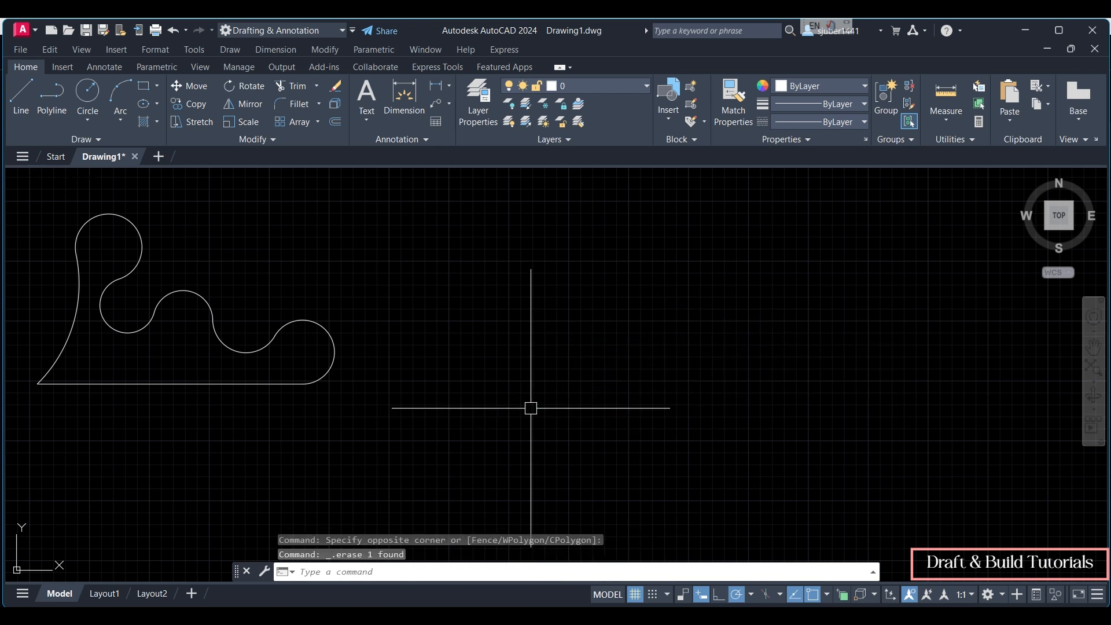
# Step: Delete the closed arc shape to the right of the rectangle
pyautogui.scroll(-3, 316, 360)
pyautogui.click(576, 300)
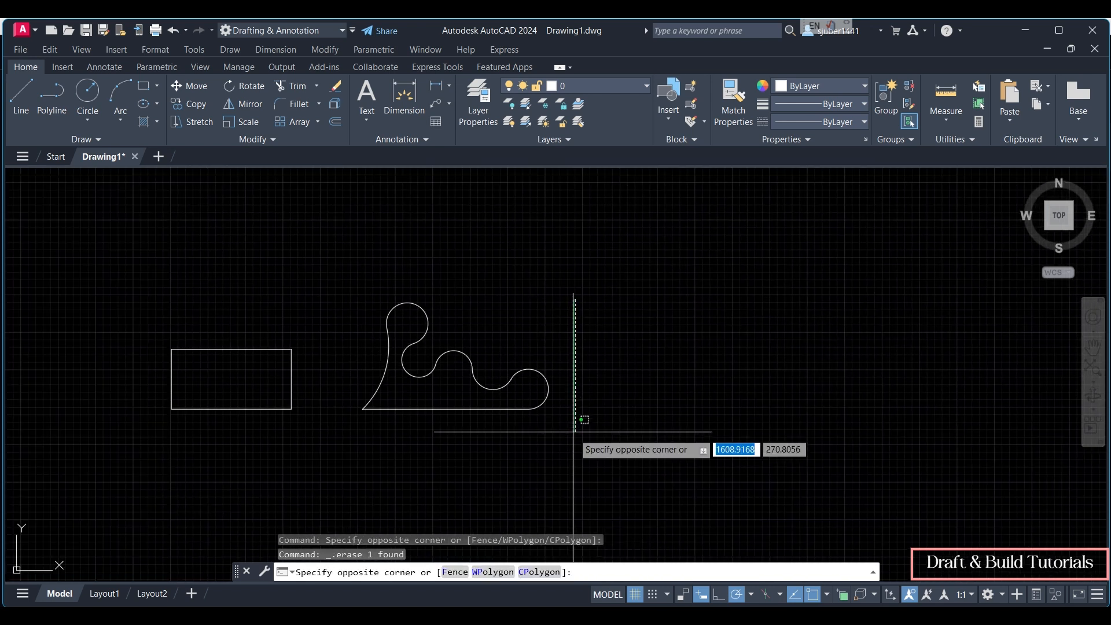
pyautogui.press('Escape')
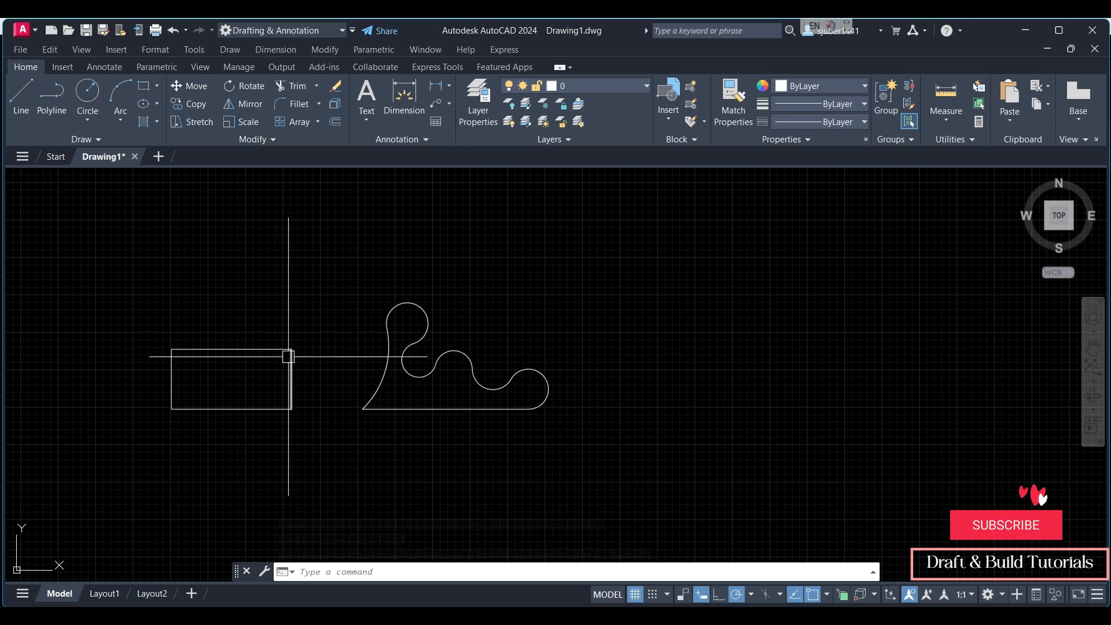
pyautogui.moveTo(289, 357); pyautogui.dragTo(293, 269, button='middle')
pyautogui.scroll(2, 293, 267)
pyautogui.scroll(-2, 293, 268)
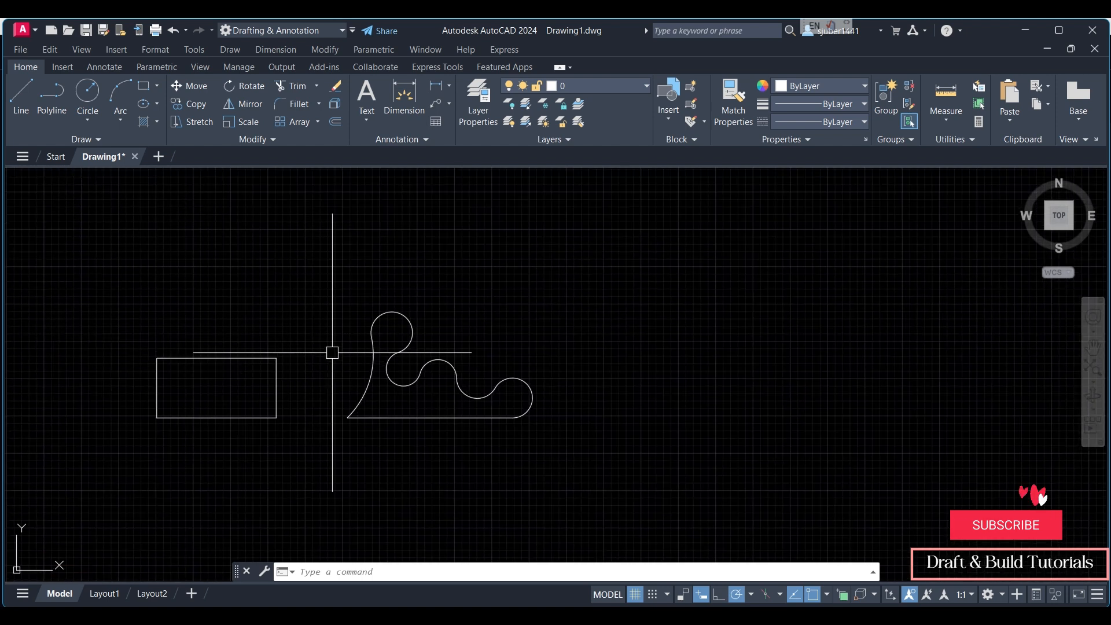
pyautogui.click(597, 293)
pyautogui.click(366, 452)
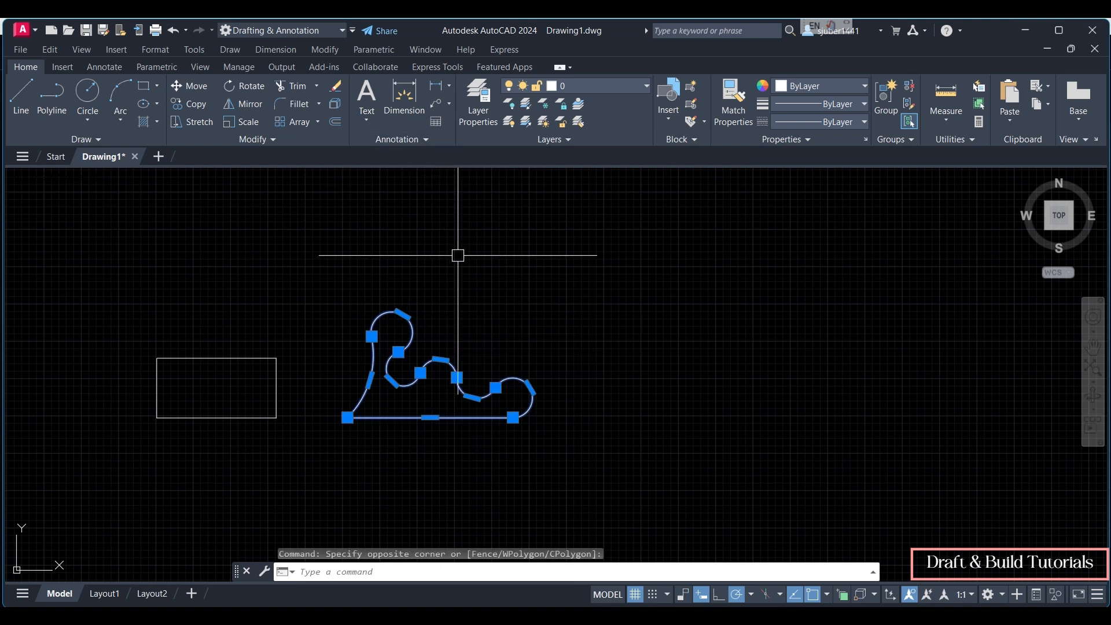
pyautogui.press('Delete')
# Step: Draw a 200 by 100 polyline rectangle to the right of the existing rectangle, returning to its start point, and end the command
pyautogui.click(52, 94)
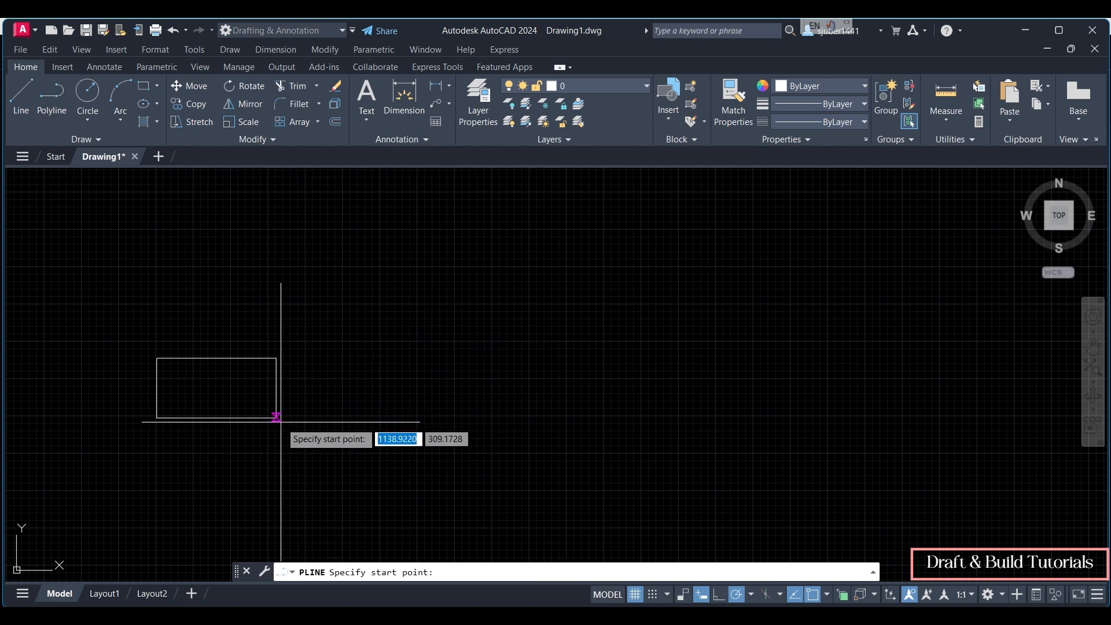
pyautogui.click(356, 417)
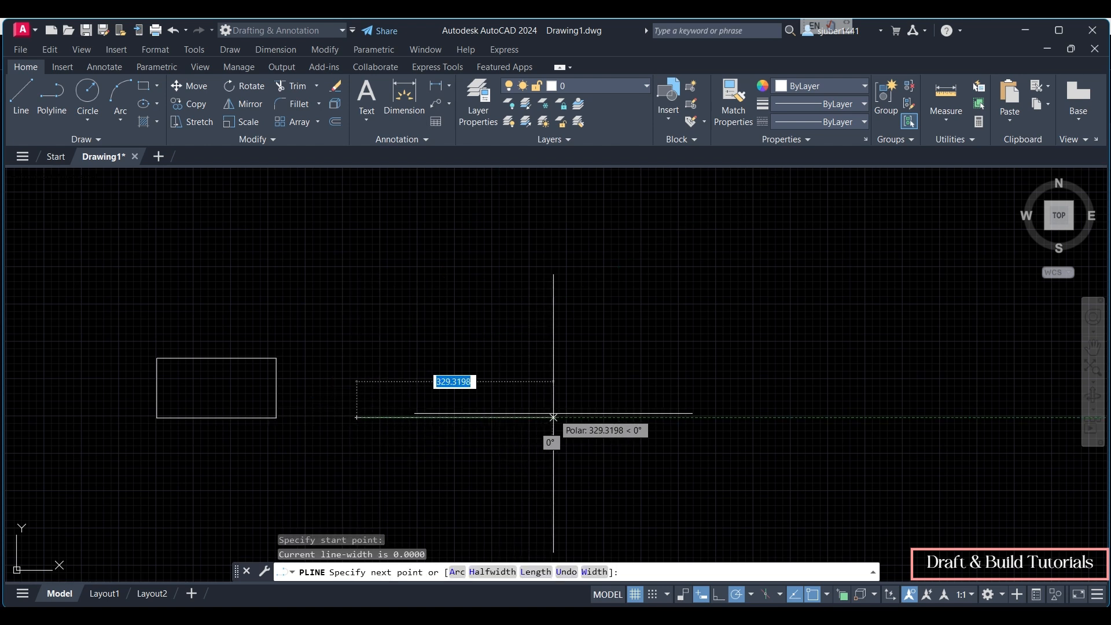
pyautogui.press('Return')
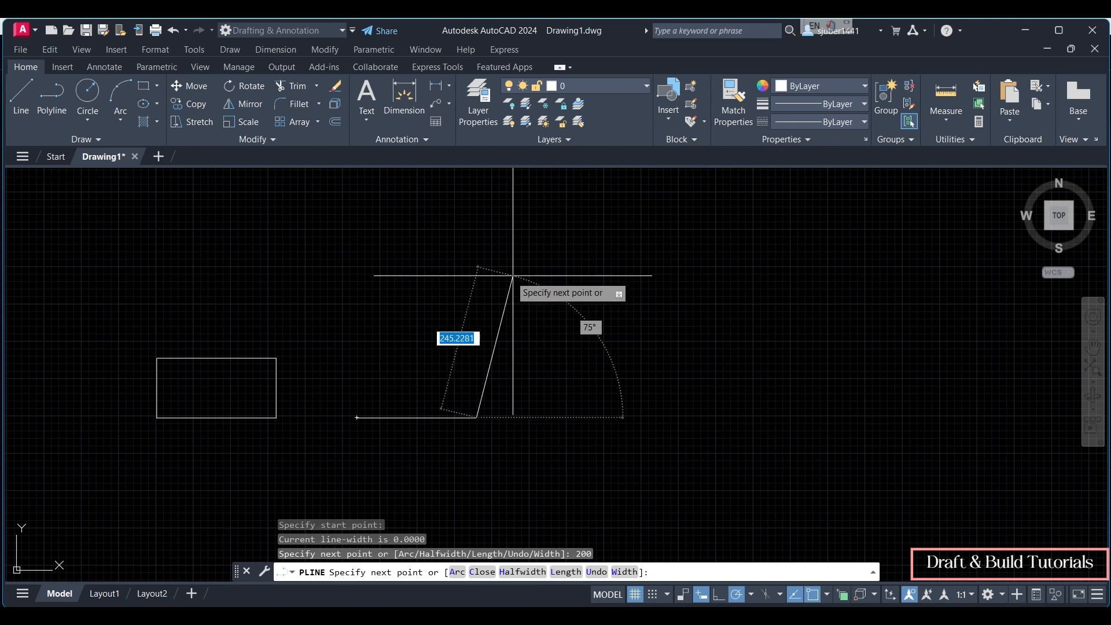
pyautogui.write('100')
pyautogui.press('Return')
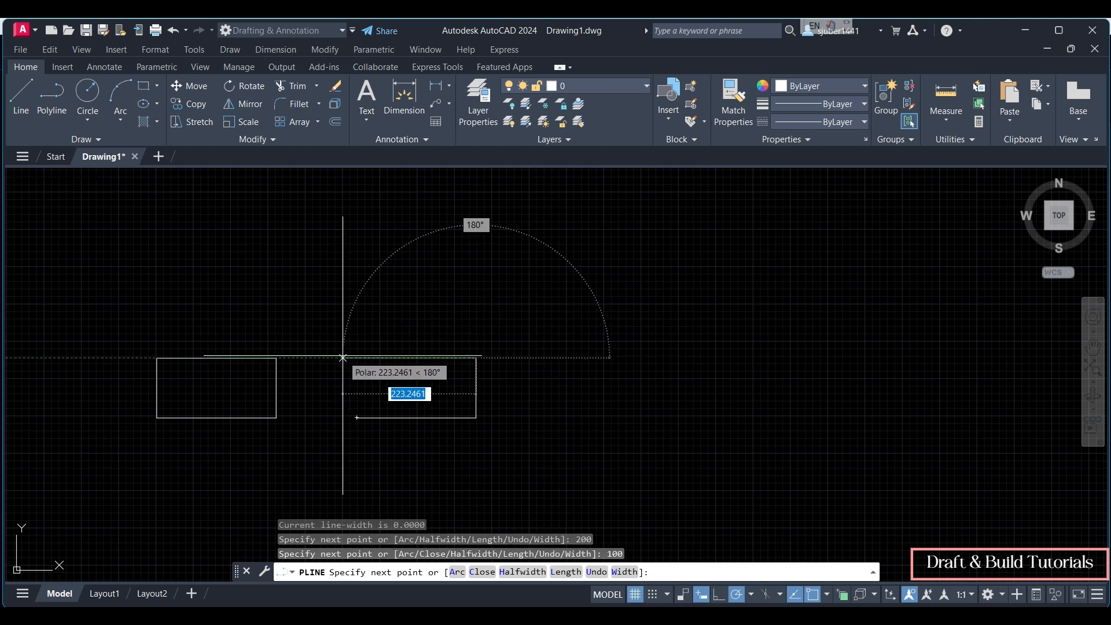
pyautogui.press('Return')
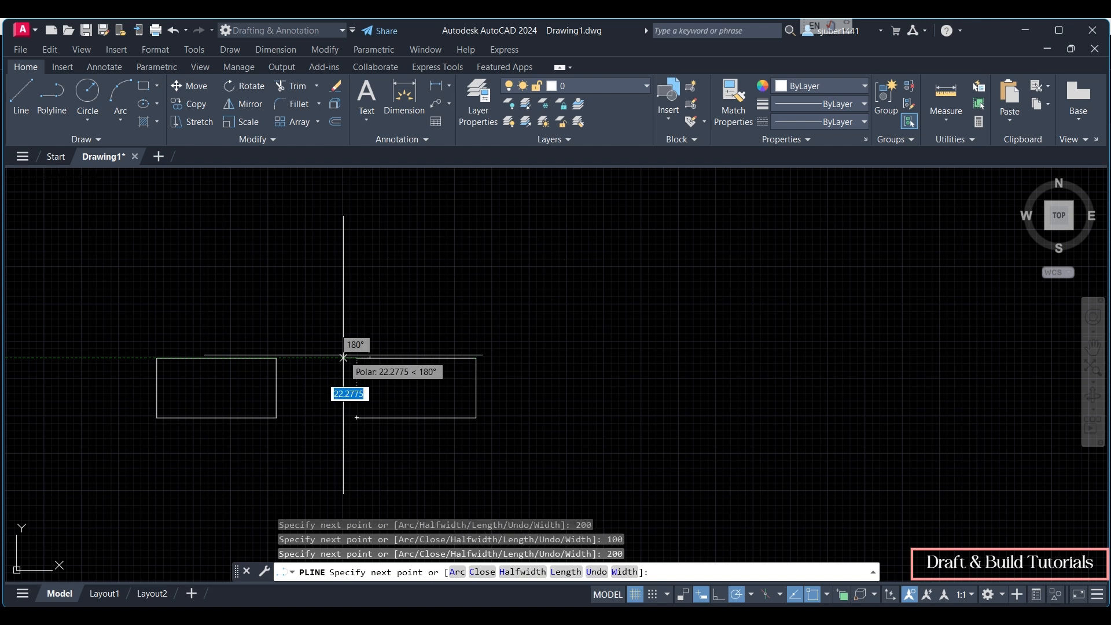
pyautogui.click(357, 418)
pyautogui.press('Escape')
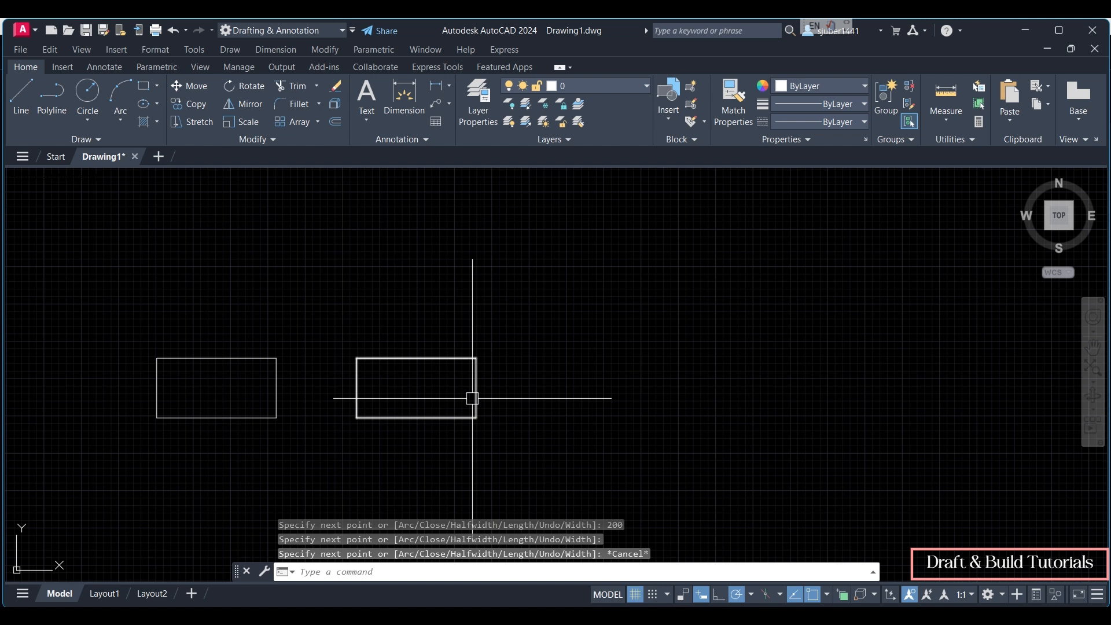
# Step: Select the left rectangle's top and bottom lines, then its left line, to check whether its sides are separate objects, and clear the selection
pyautogui.moveTo(354, 365)
pyautogui.mouseDown(button='middle')
pyautogui.moveTo(592, 329)
pyautogui.moveTo(567, 331)
pyautogui.mouseUp(button='middle')
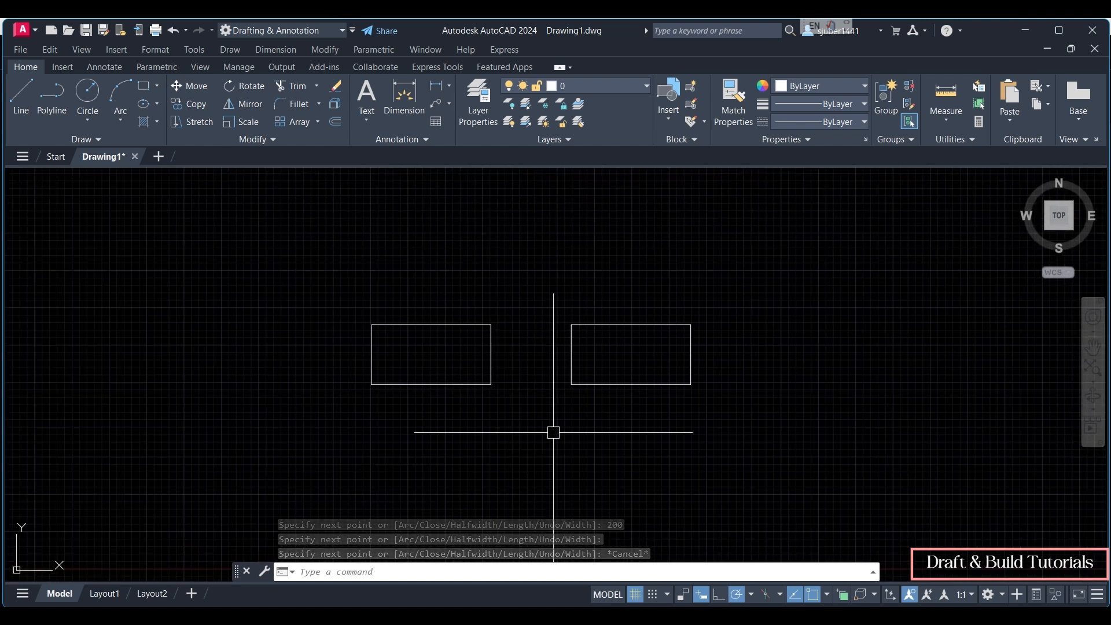
pyautogui.moveTo(732, 314); pyautogui.dragTo(665, 315, button='middle')
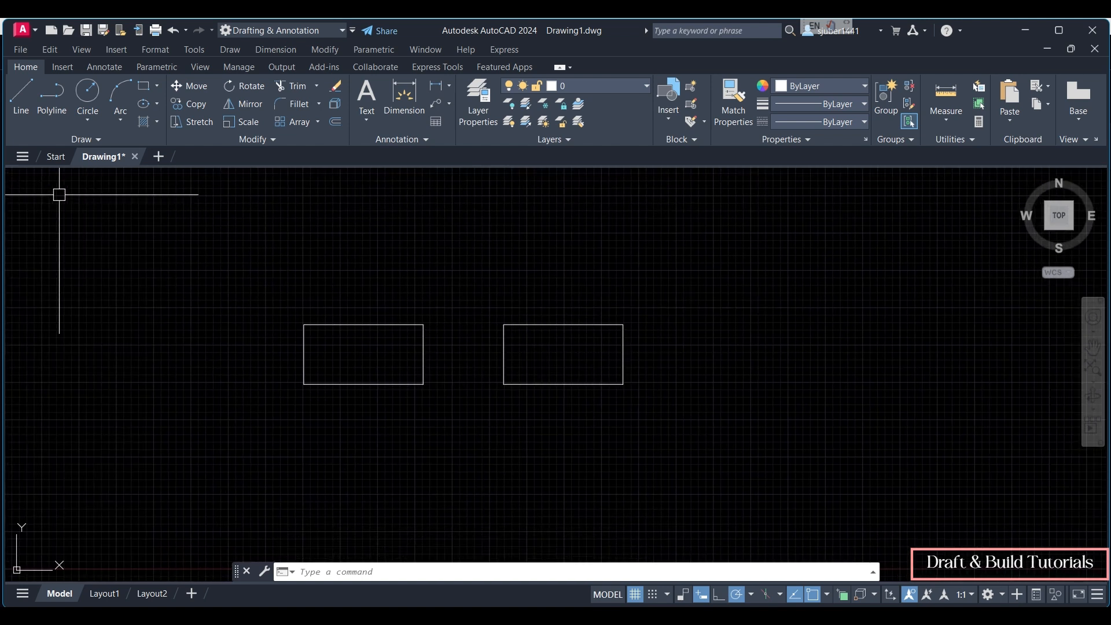
pyautogui.click(363, 324)
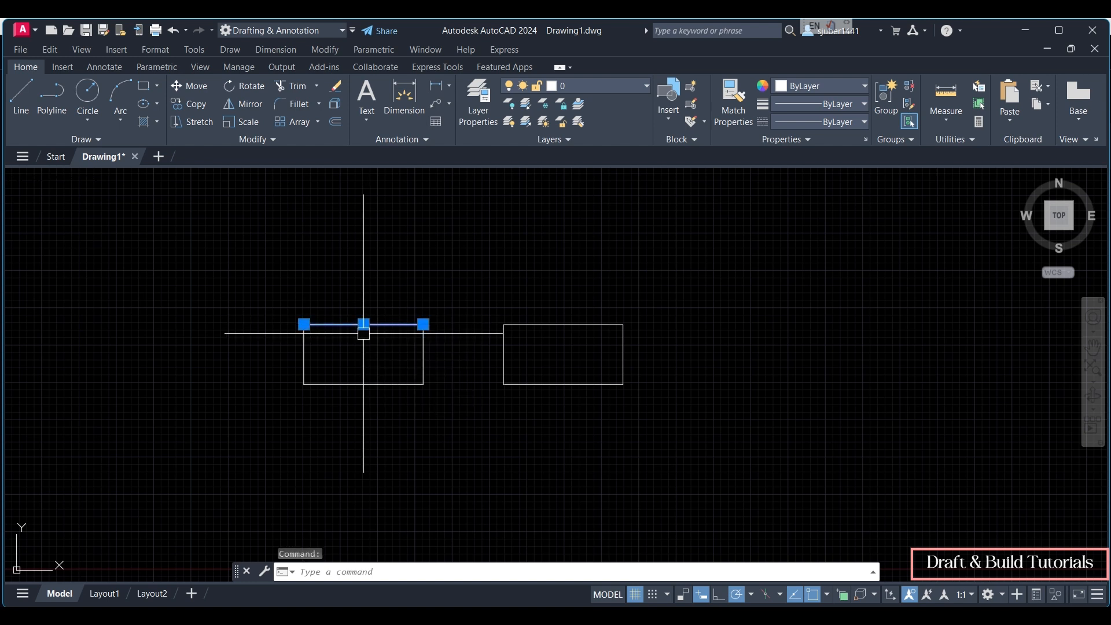
pyautogui.click(372, 385)
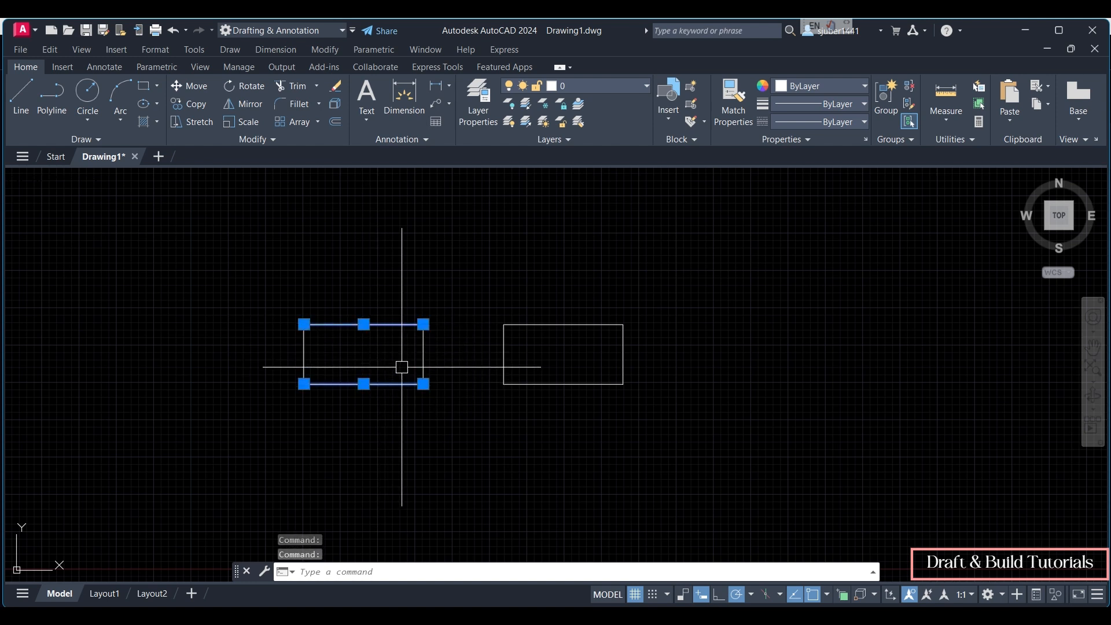
pyautogui.press('Escape')
pyautogui.click(304, 354)
pyautogui.press('Escape')
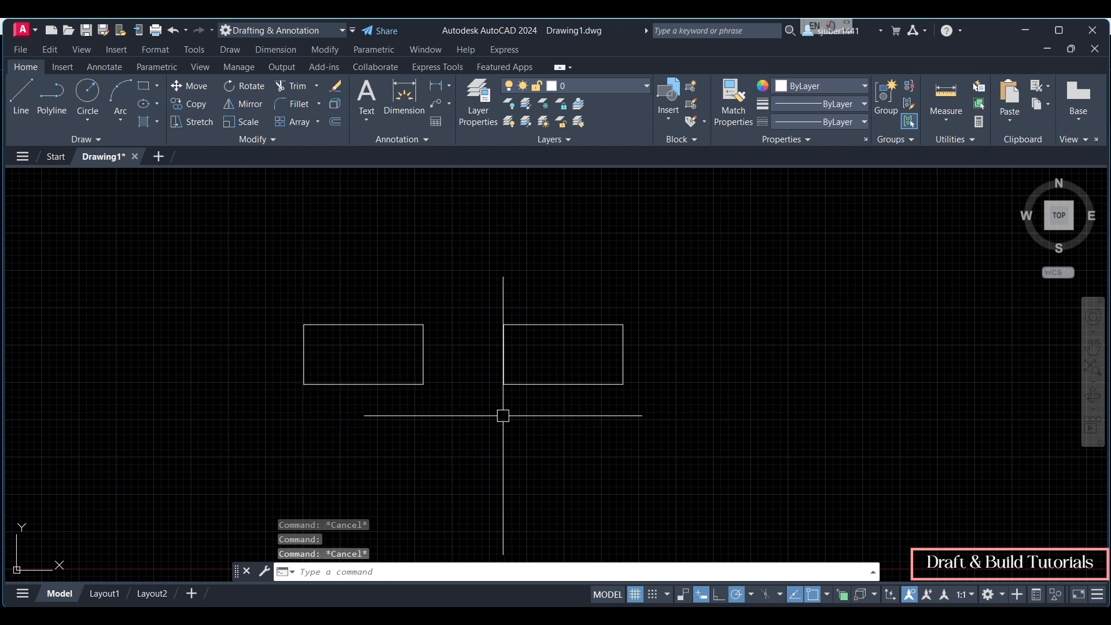
# Step: Select the right polyline rectangle together with the left rectangle's right and top lines to compare them, and clear the selection
pyautogui.moveTo(539, 386)
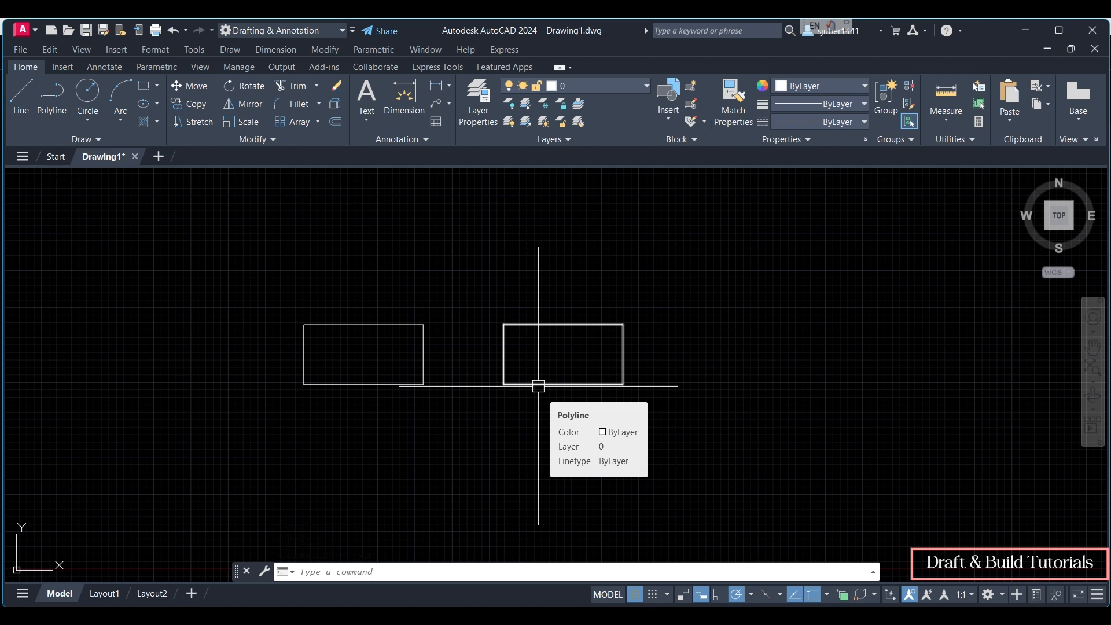
pyautogui.click(538, 385)
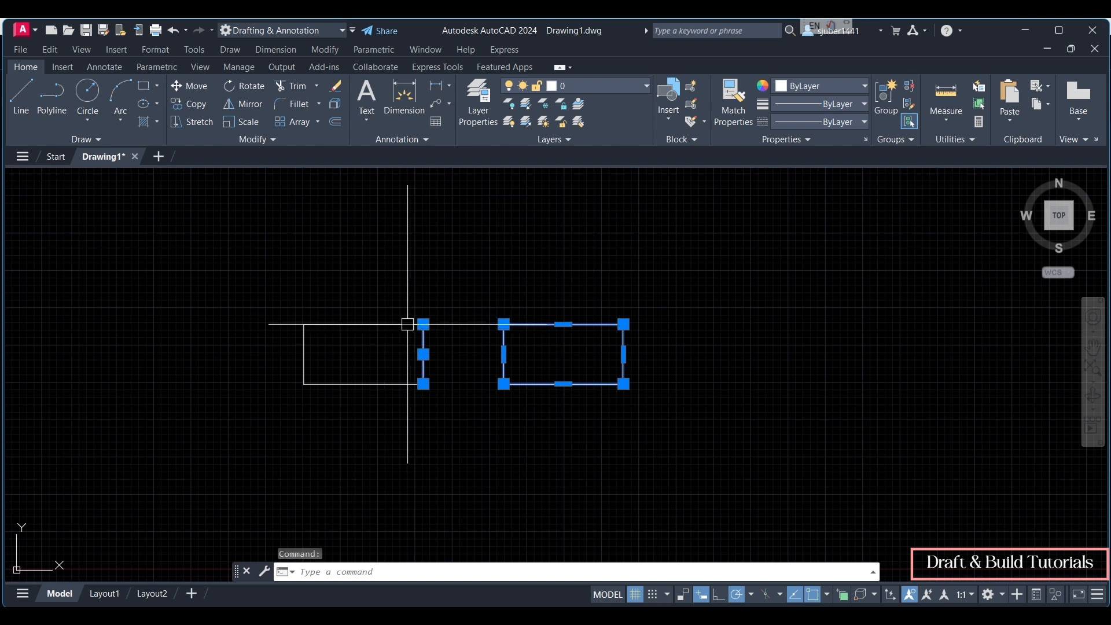
pyautogui.click(346, 326)
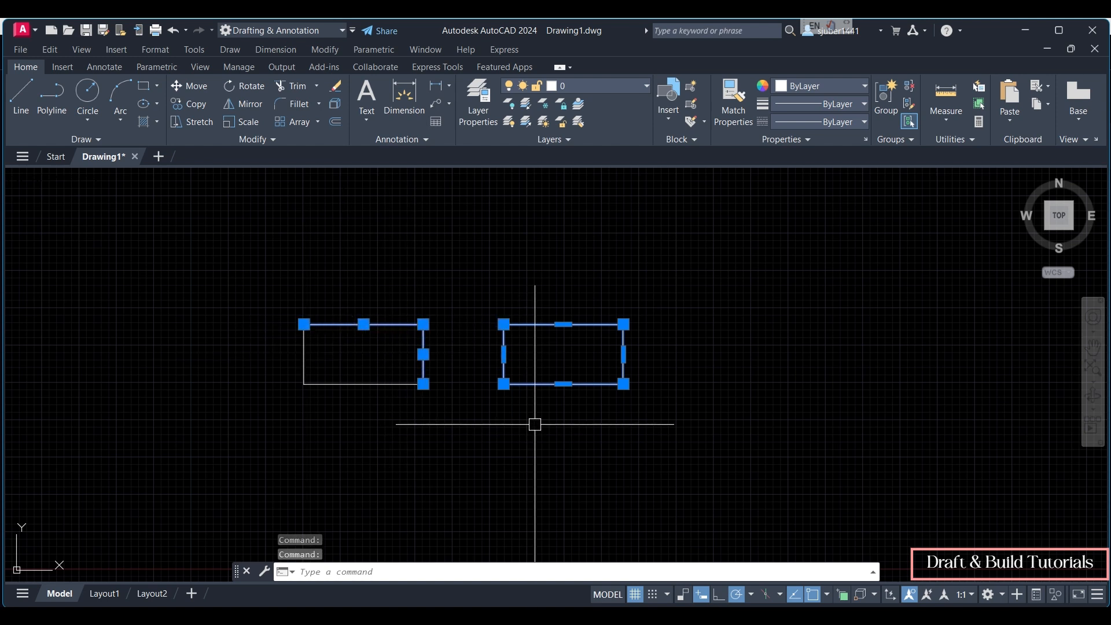
pyautogui.press('Escape')
# Step: Select the right polyline rectangle and all four individual lines of the left rectangle to compare their grips
pyautogui.click(563, 383)
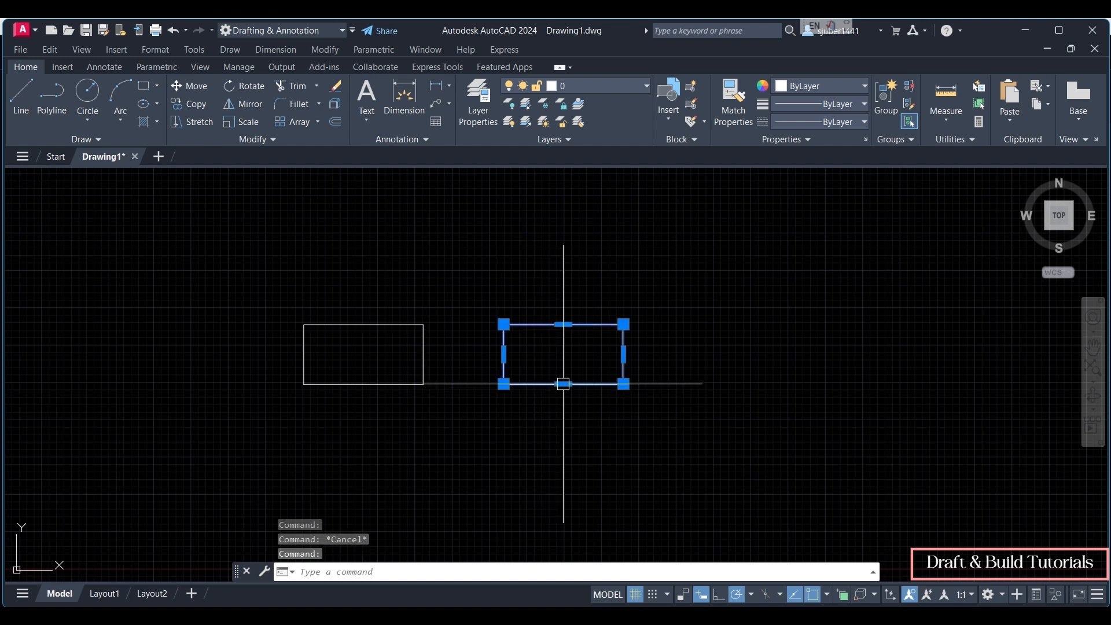
pyautogui.click(428, 355)
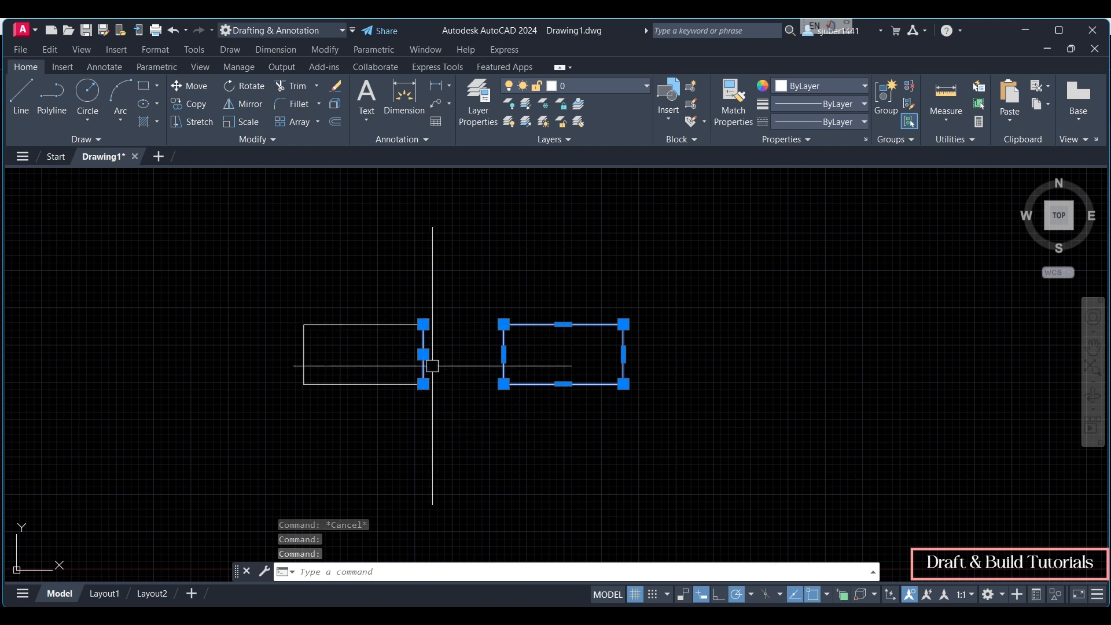
pyautogui.click(363, 325)
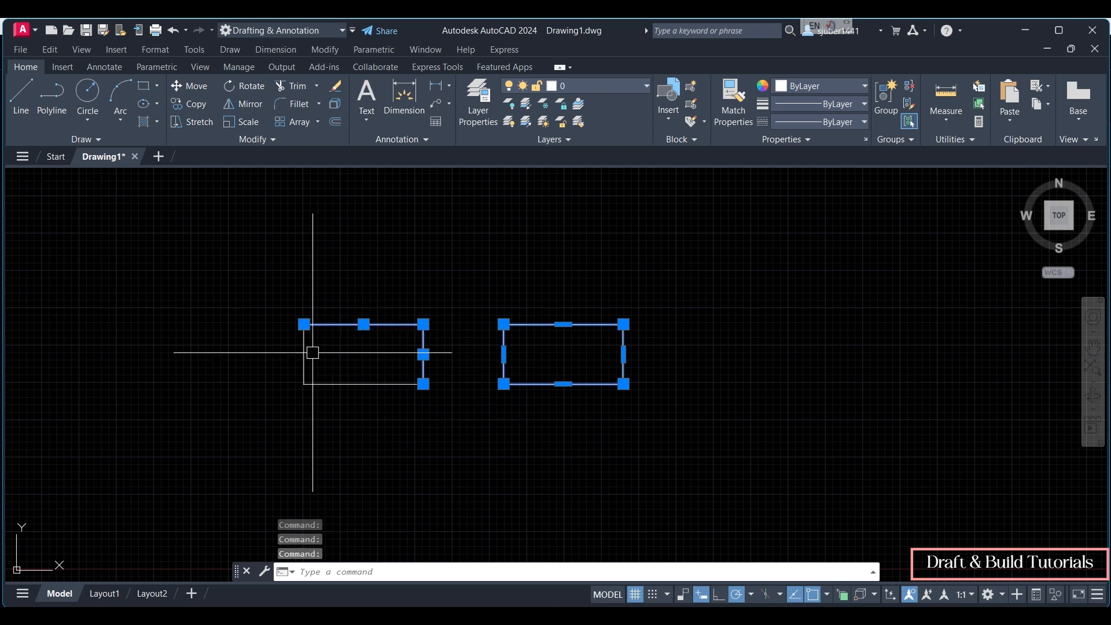
pyautogui.click(304, 354)
pyautogui.click(342, 384)
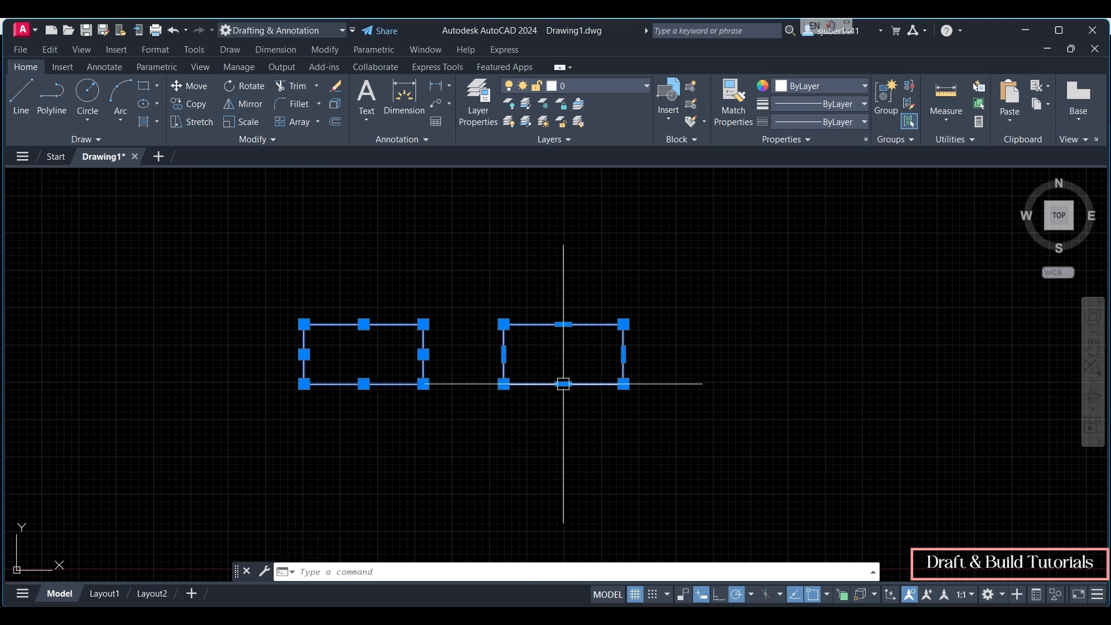
# Step: Convert the polyline rectangle's bottom edge to a downward semicircular arc, and undo the conversion
pyautogui.moveTo(563, 383)
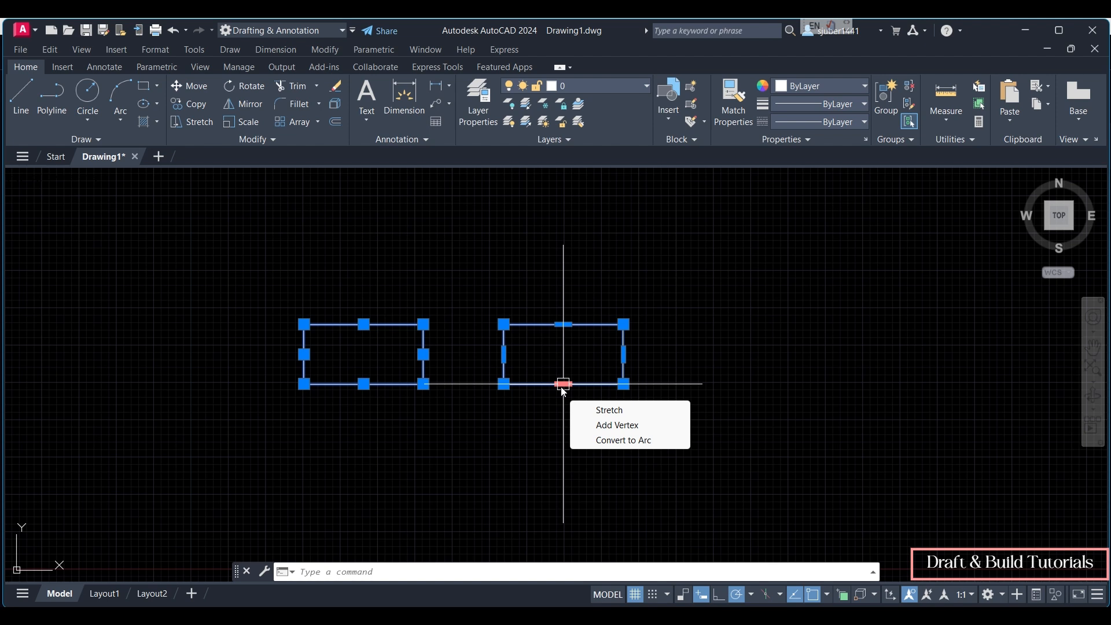
pyautogui.click(604, 441)
pyautogui.click(563, 444)
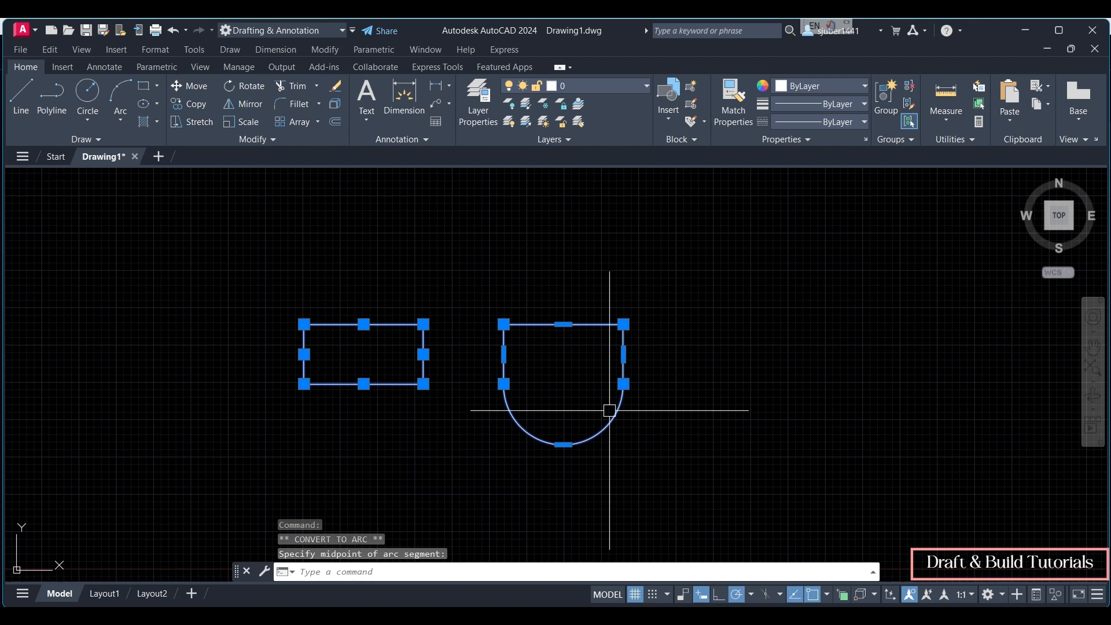
pyautogui.hotkey('ctrl', 'z')
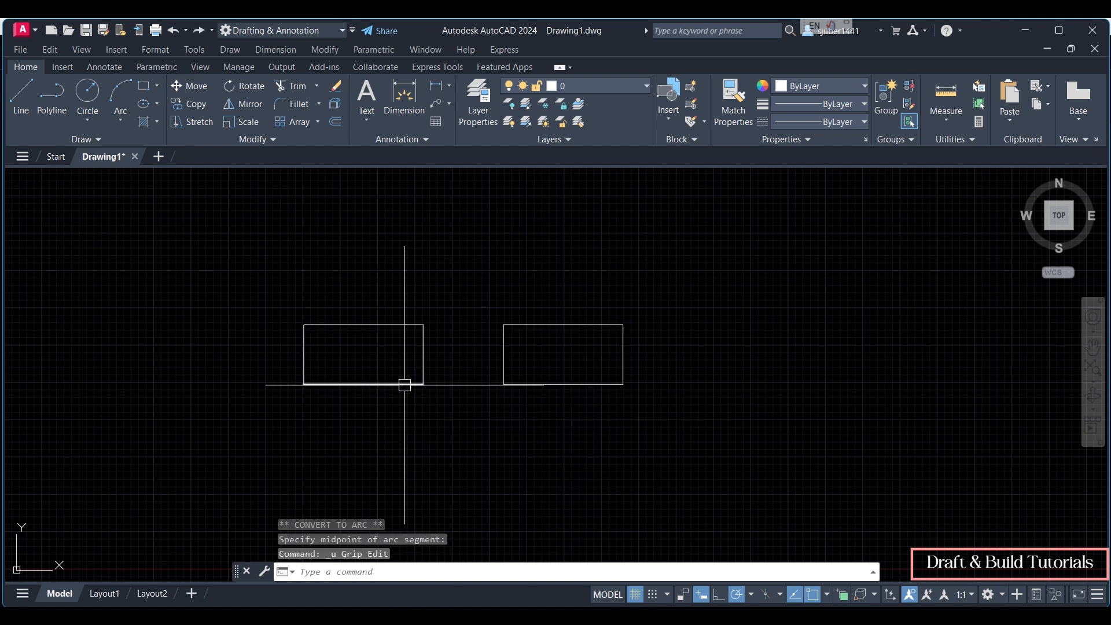
# Step: Examine the grip options at the right end of the left rectangle's bottom line, and select the right polyline rectangle instead
pyautogui.click(411, 384)
pyautogui.moveTo(424, 385)
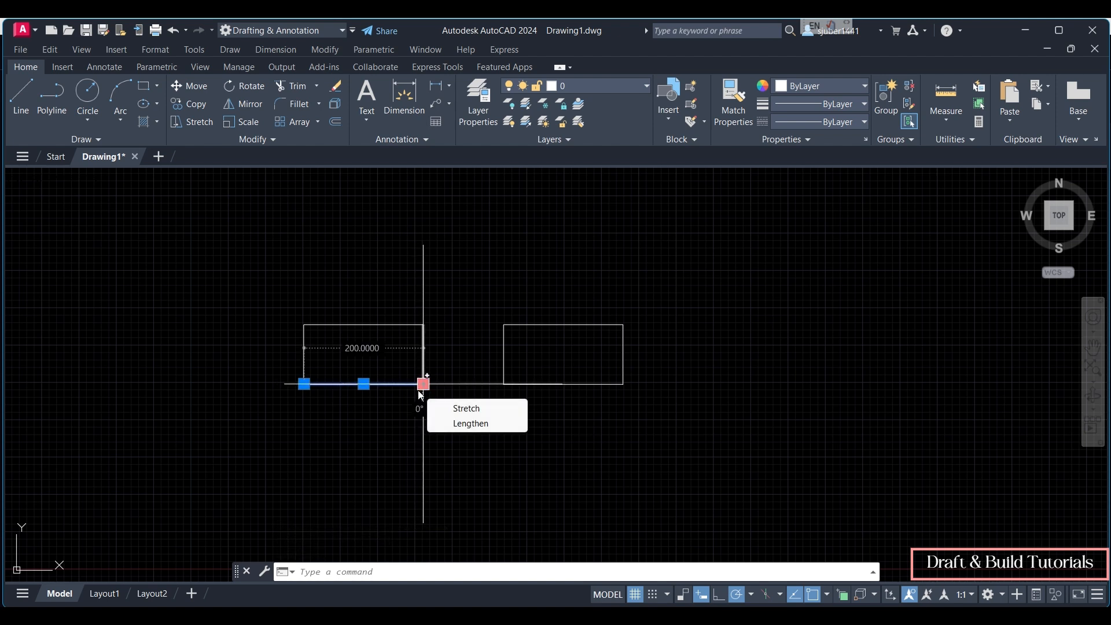
pyautogui.press('Escape')
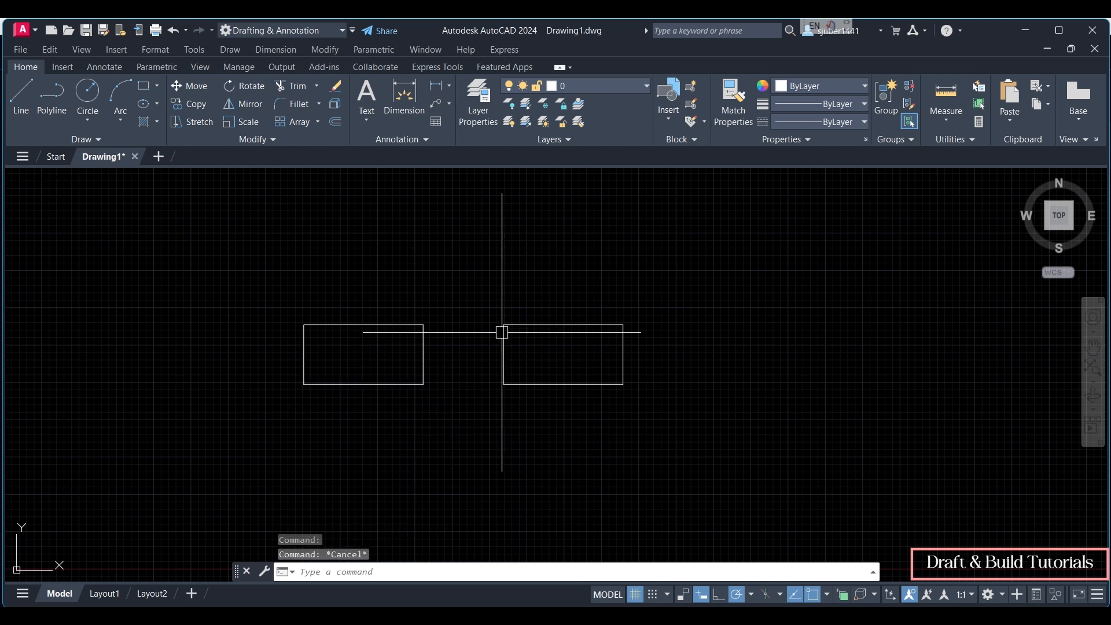
pyautogui.click(622, 352)
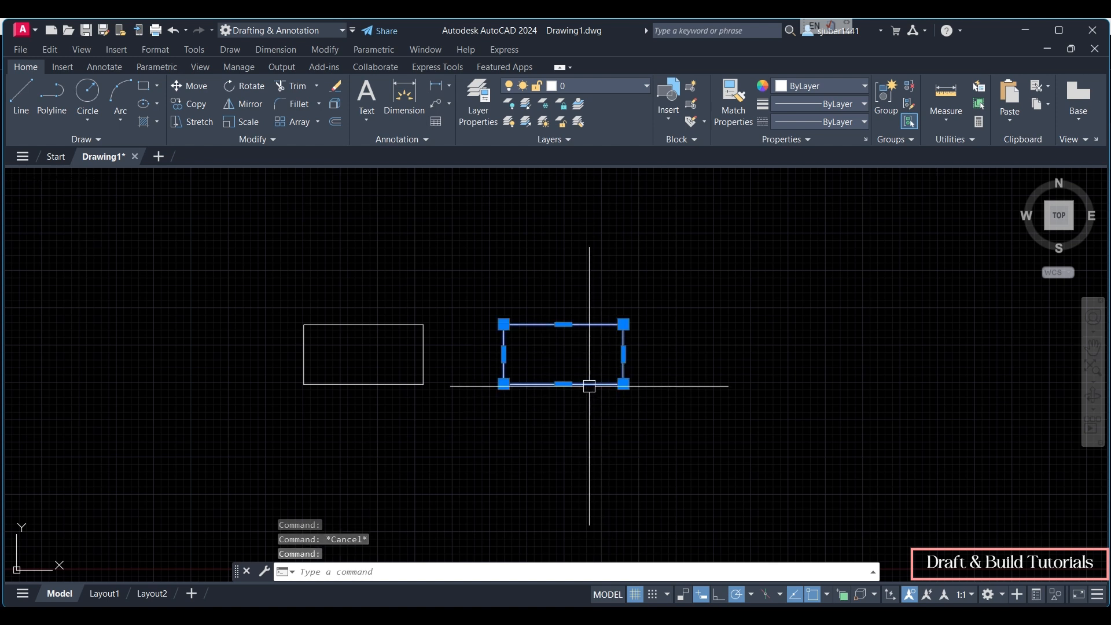
# Step: Move the right polyline rectangle as one object down and to the right, and bring it back slightly higher than the left rectangle
pyautogui.moveTo(589, 385); pyautogui.dragTo(728, 429)
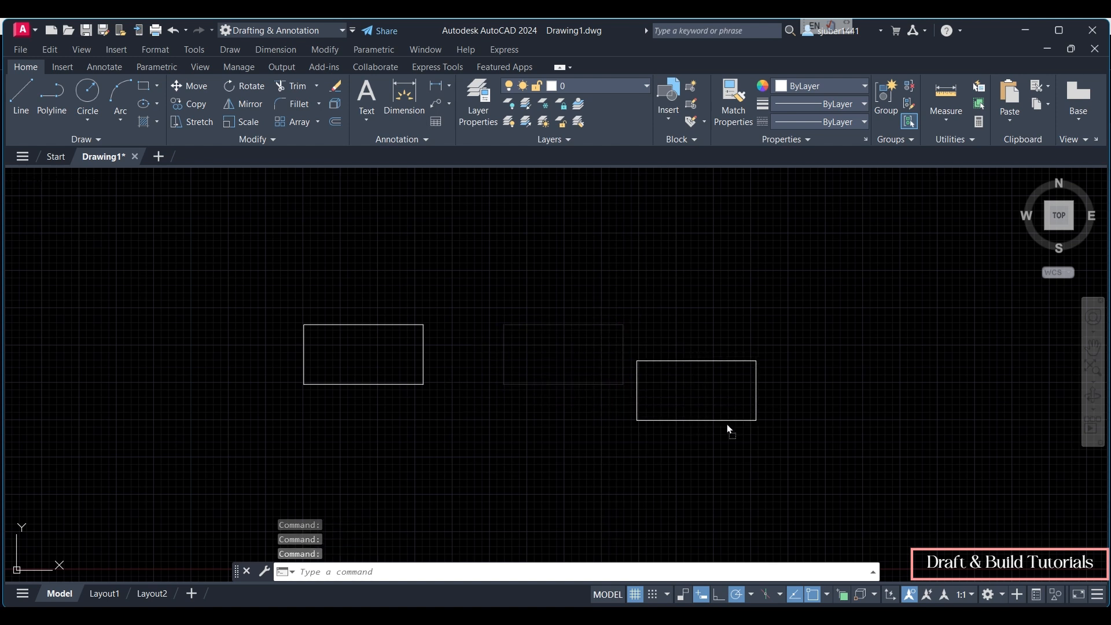
pyautogui.click(808, 432)
pyautogui.write('pe')
pyautogui.press('Return')
pyautogui.press('Escape')
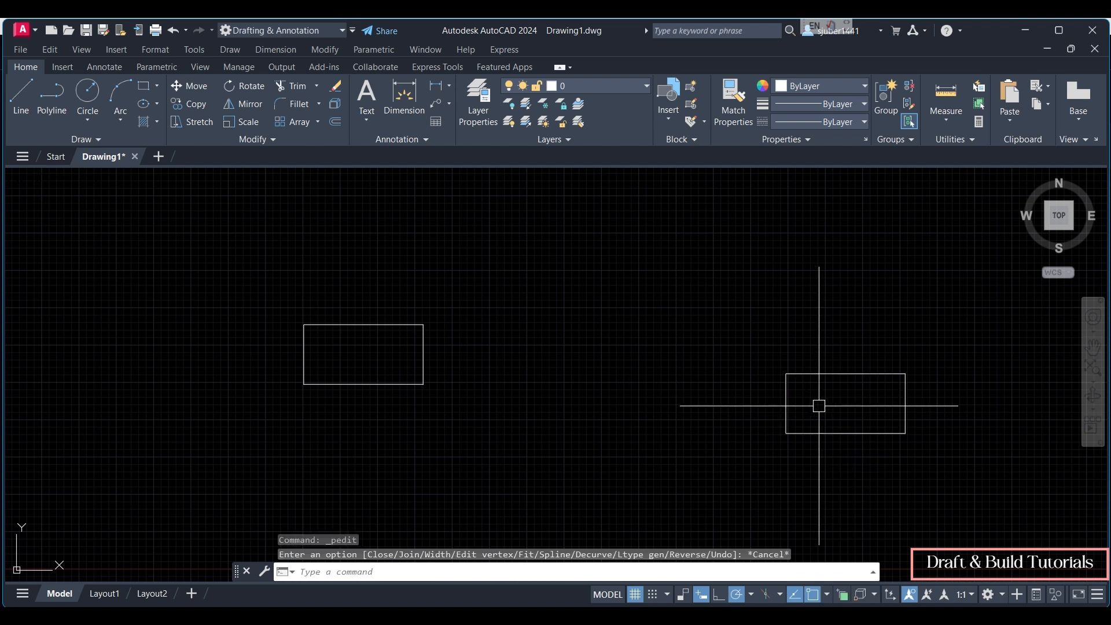
pyautogui.click(813, 431)
pyautogui.moveTo(801, 432); pyautogui.dragTo(585, 354)
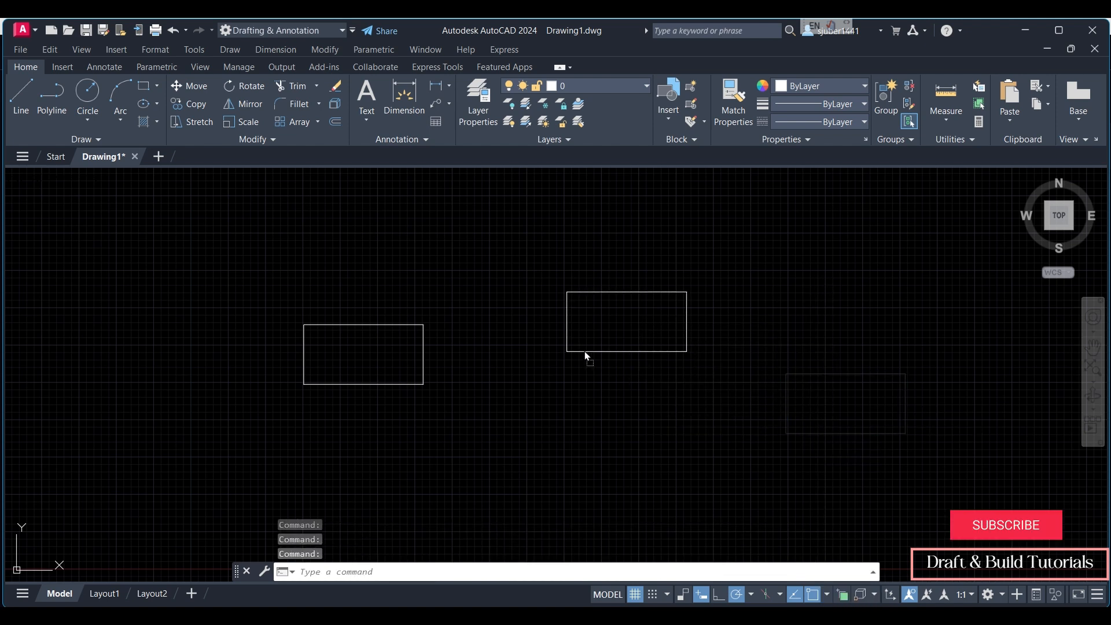
# Step: Move the left rectangle's right line away below the polyline rectangle, select it there, and undo the move
pyautogui.click(423, 364)
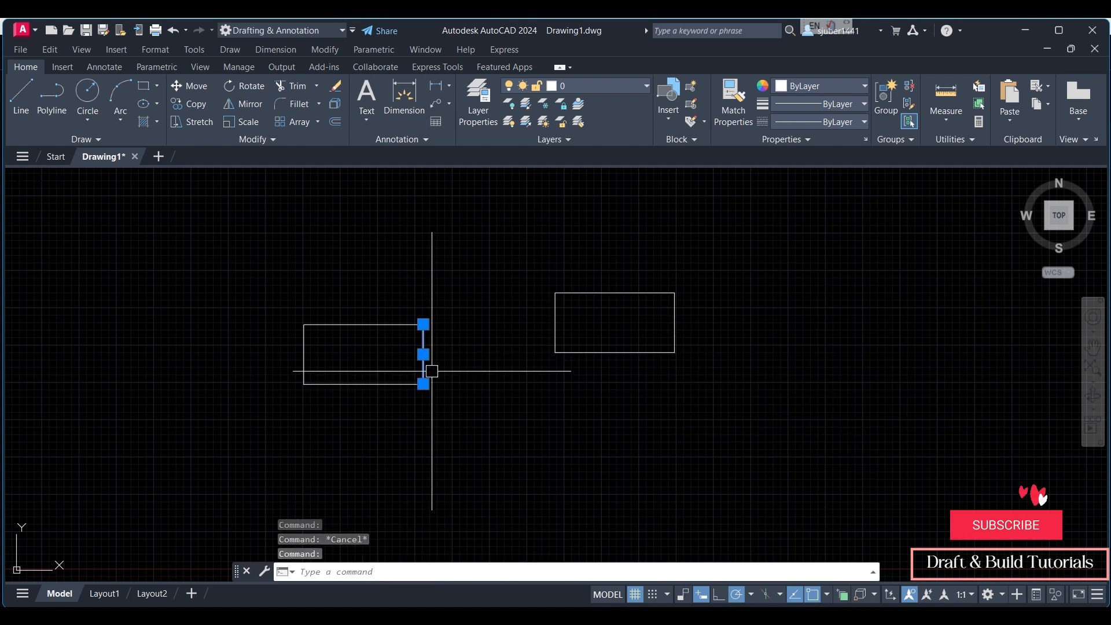
pyautogui.moveTo(422, 367); pyautogui.dragTo(546, 448)
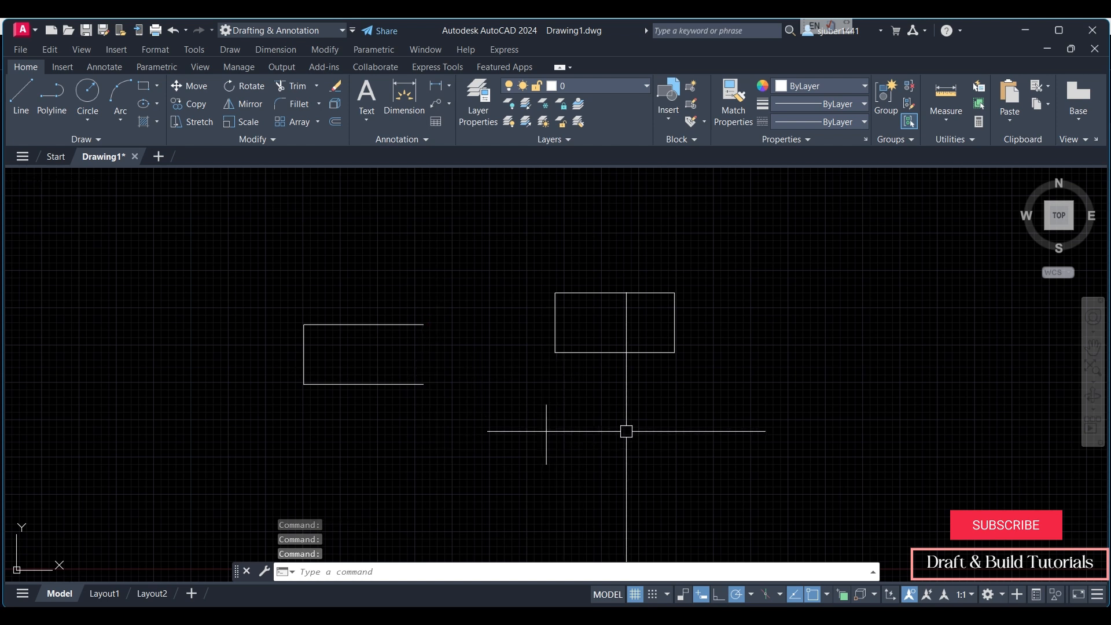
pyautogui.click(584, 395)
pyautogui.click(520, 460)
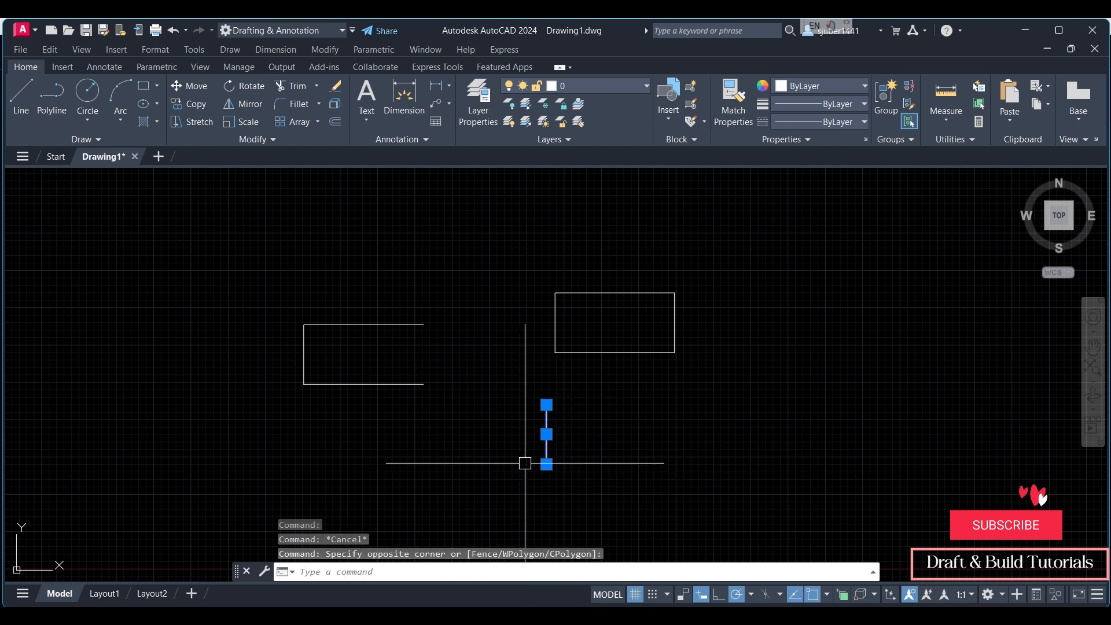
pyautogui.hotkey('ctrl', 'z')
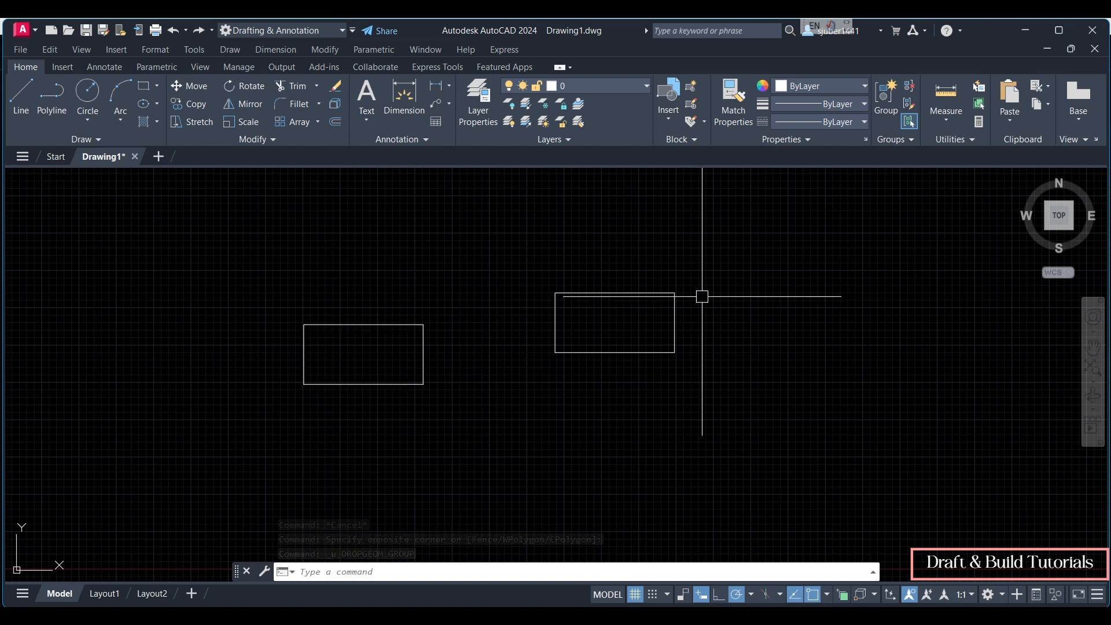
# Step: Move the polyline rectangle straight down so it sits roughly level with the left rectangle
pyautogui.click(661, 293)
pyautogui.moveTo(652, 349); pyautogui.dragTo(653, 395)
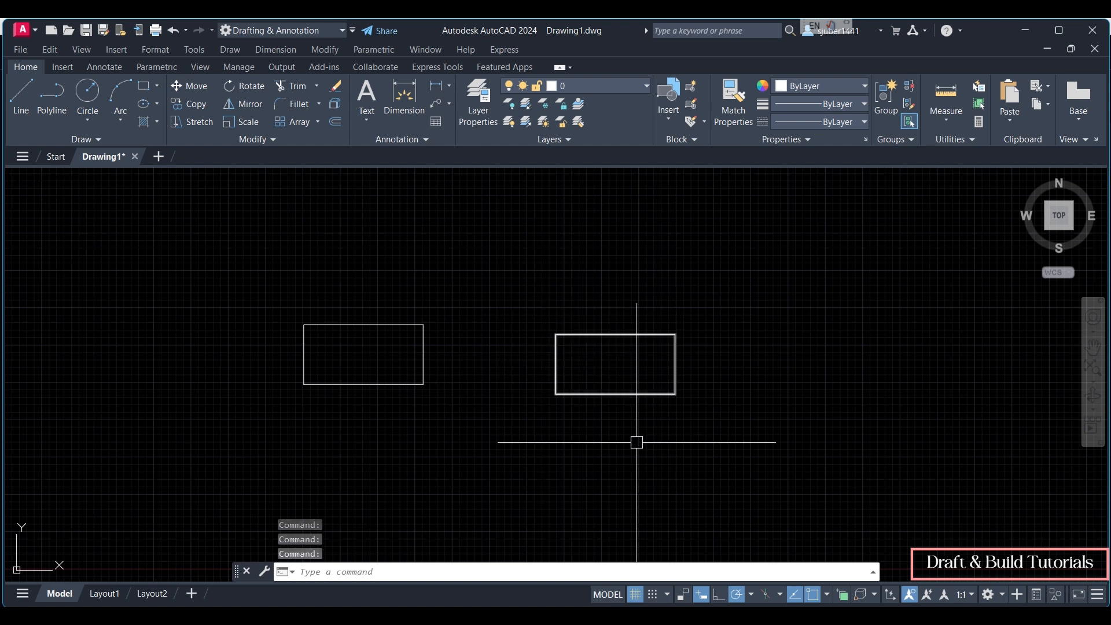
# Step: Join the left rectangle's four lines into a single polyline, and select both rectangles to compare their grips
pyautogui.click(443, 304)
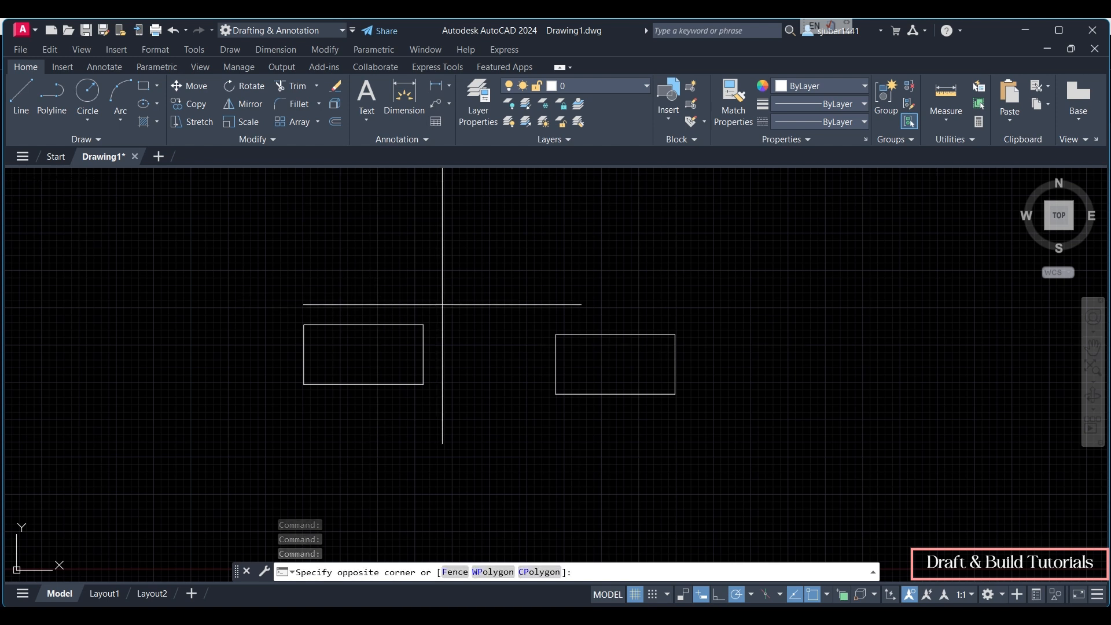
pyautogui.click(278, 414)
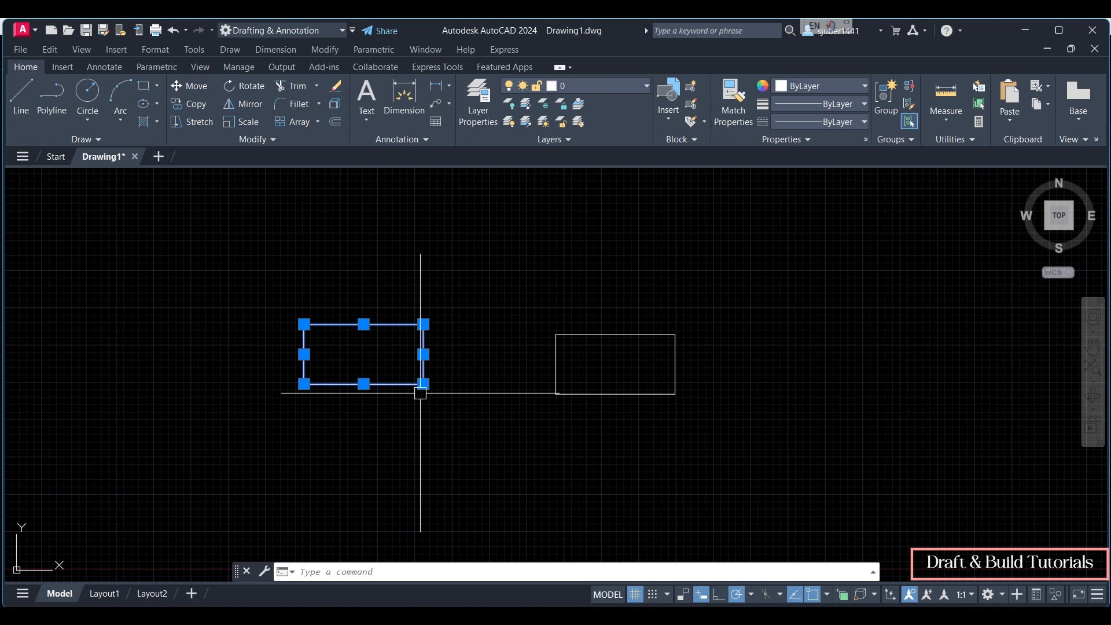
pyautogui.write('J')
pyautogui.press('Return')
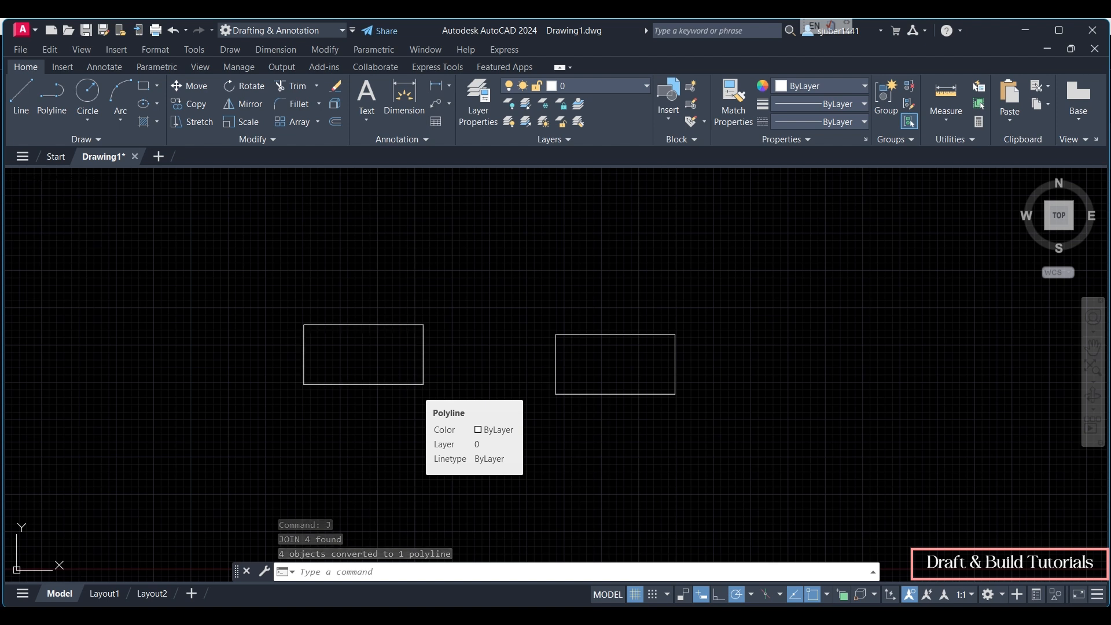
pyautogui.click(413, 383)
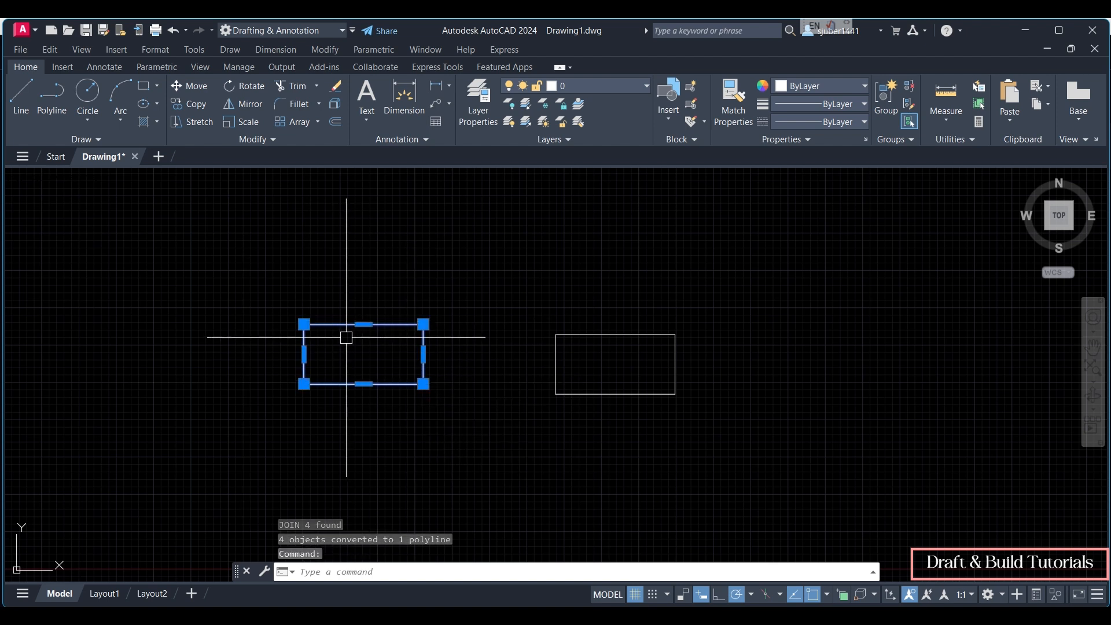
pyautogui.click(619, 396)
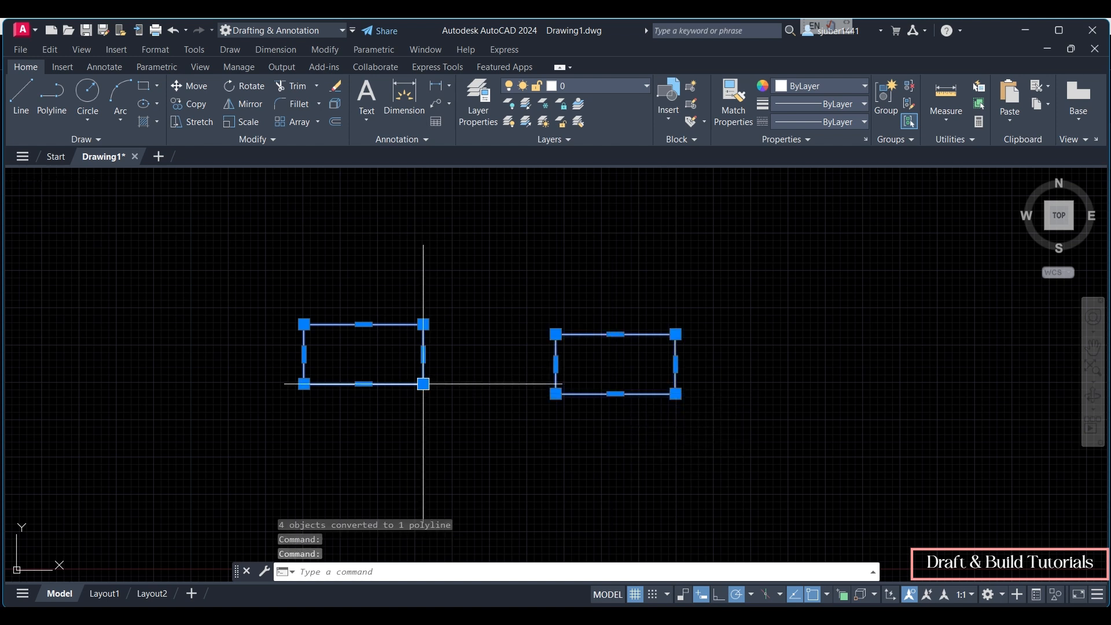